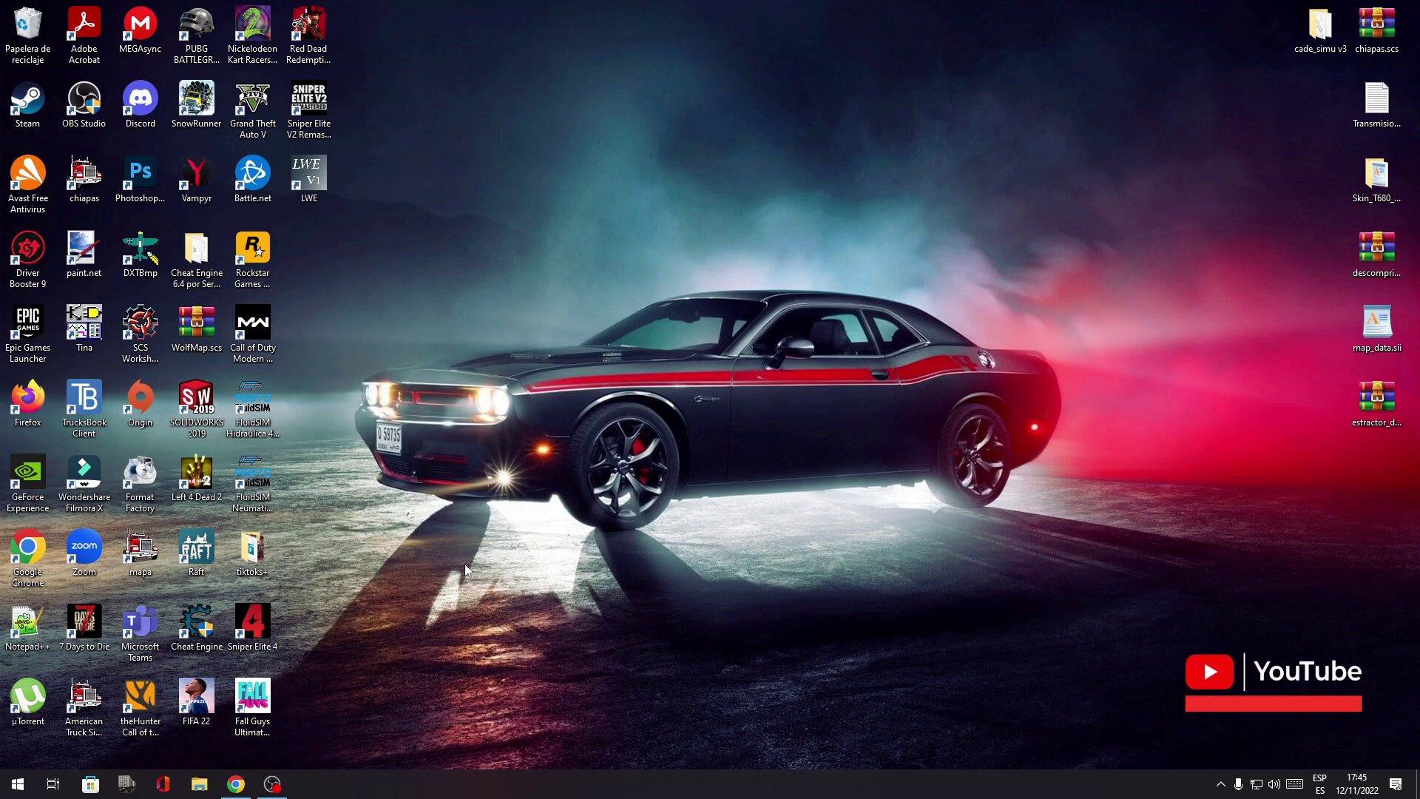
Open the mod folder inside the American Truck Simulator folder in Documents.
click(199, 783)
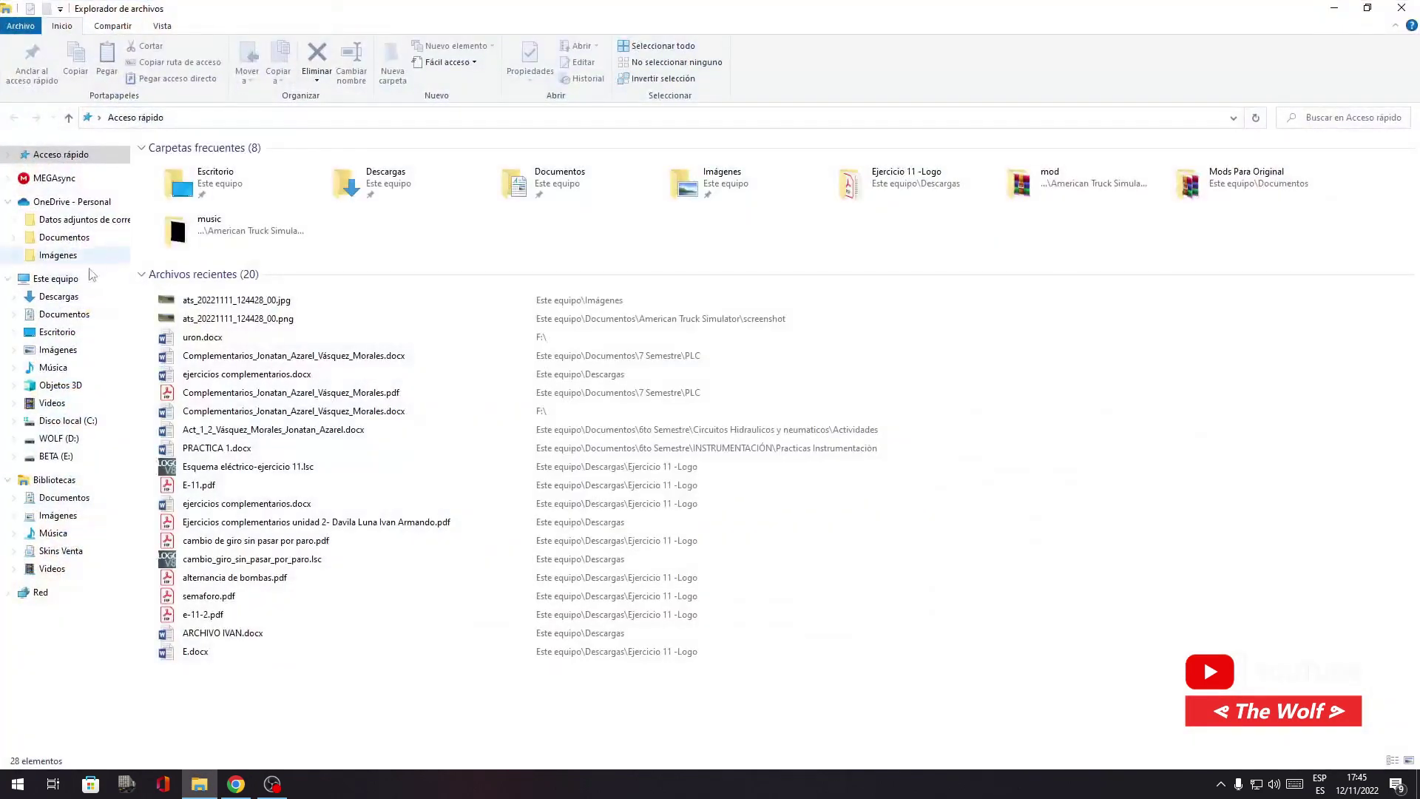
click(77, 316)
double_click(204, 213)
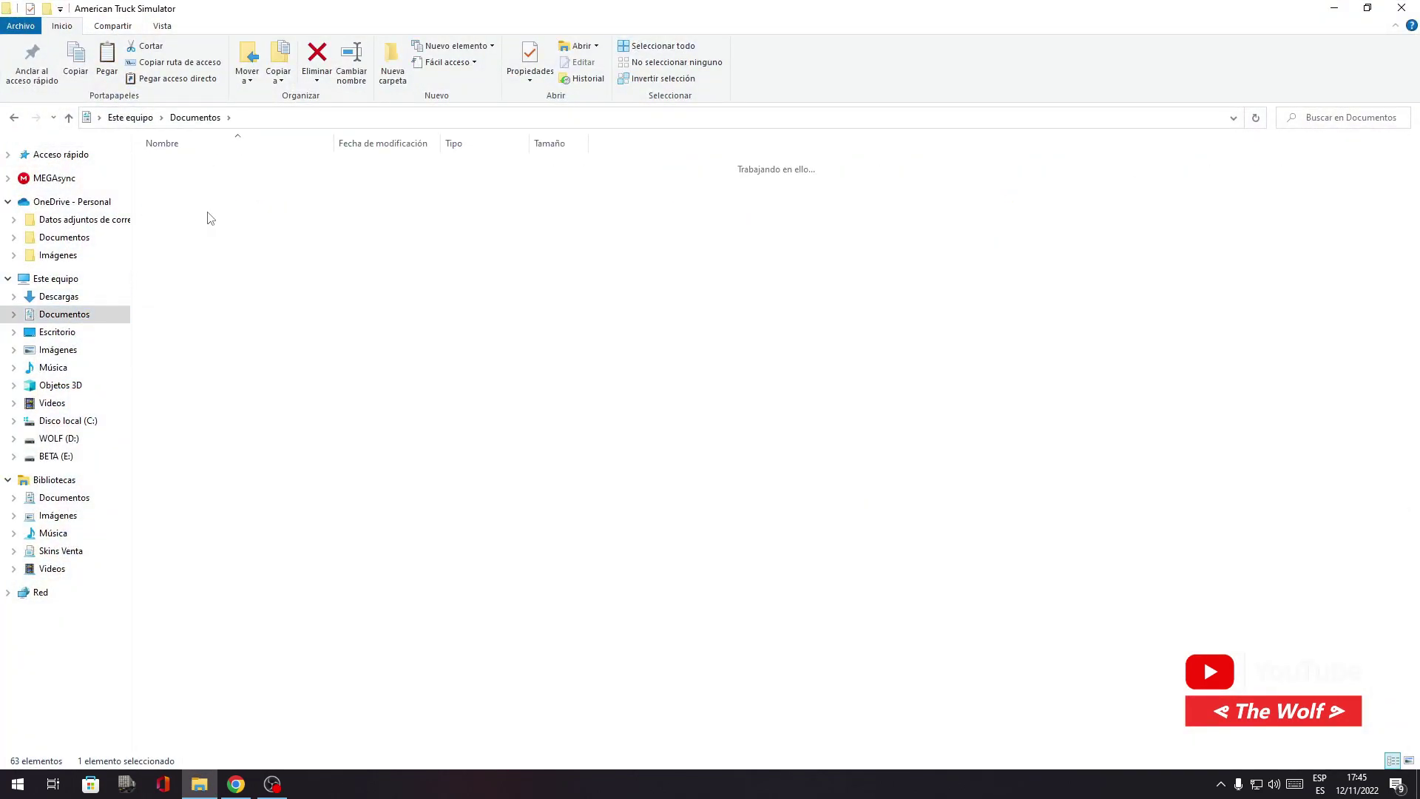
double_click(172, 196)
click(188, 182)
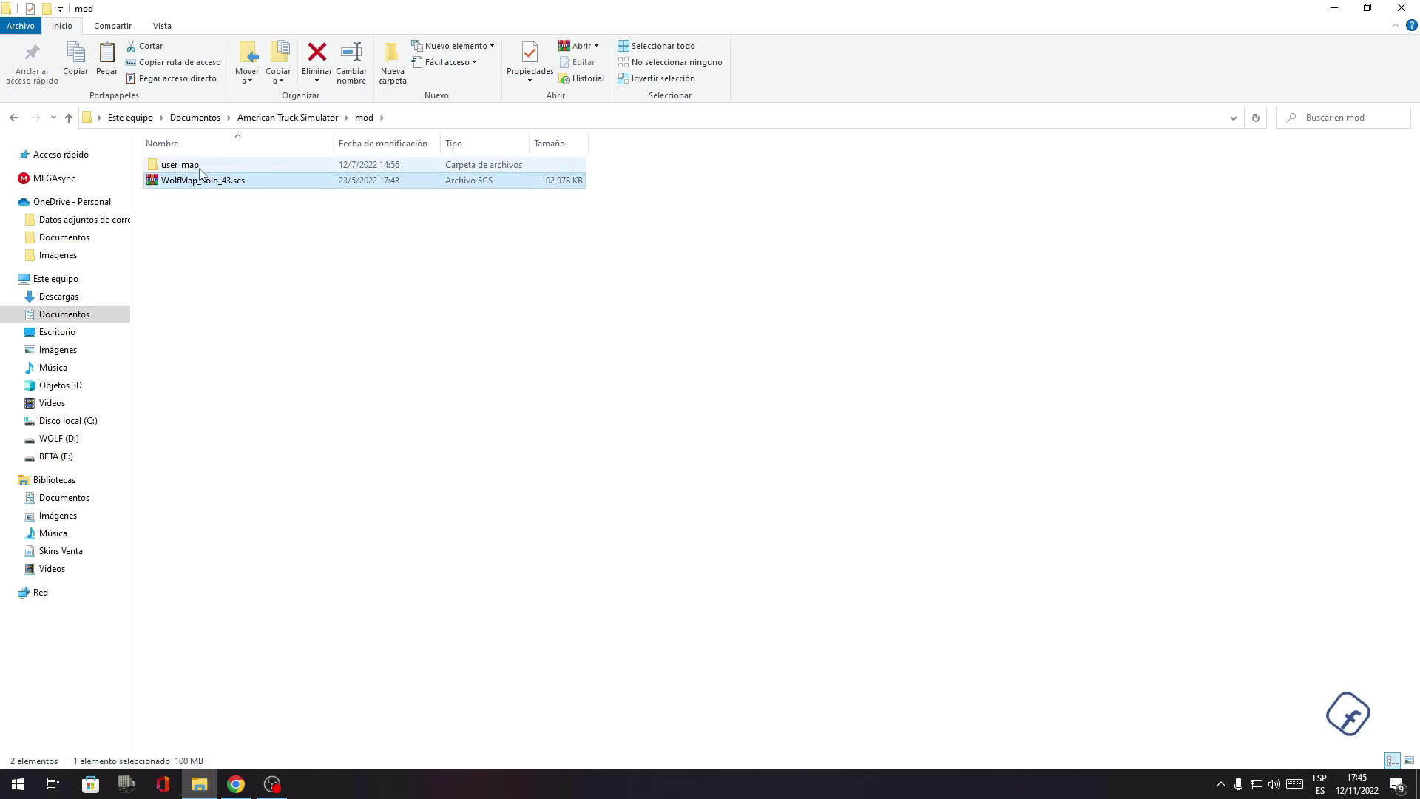
click(1345, 8)
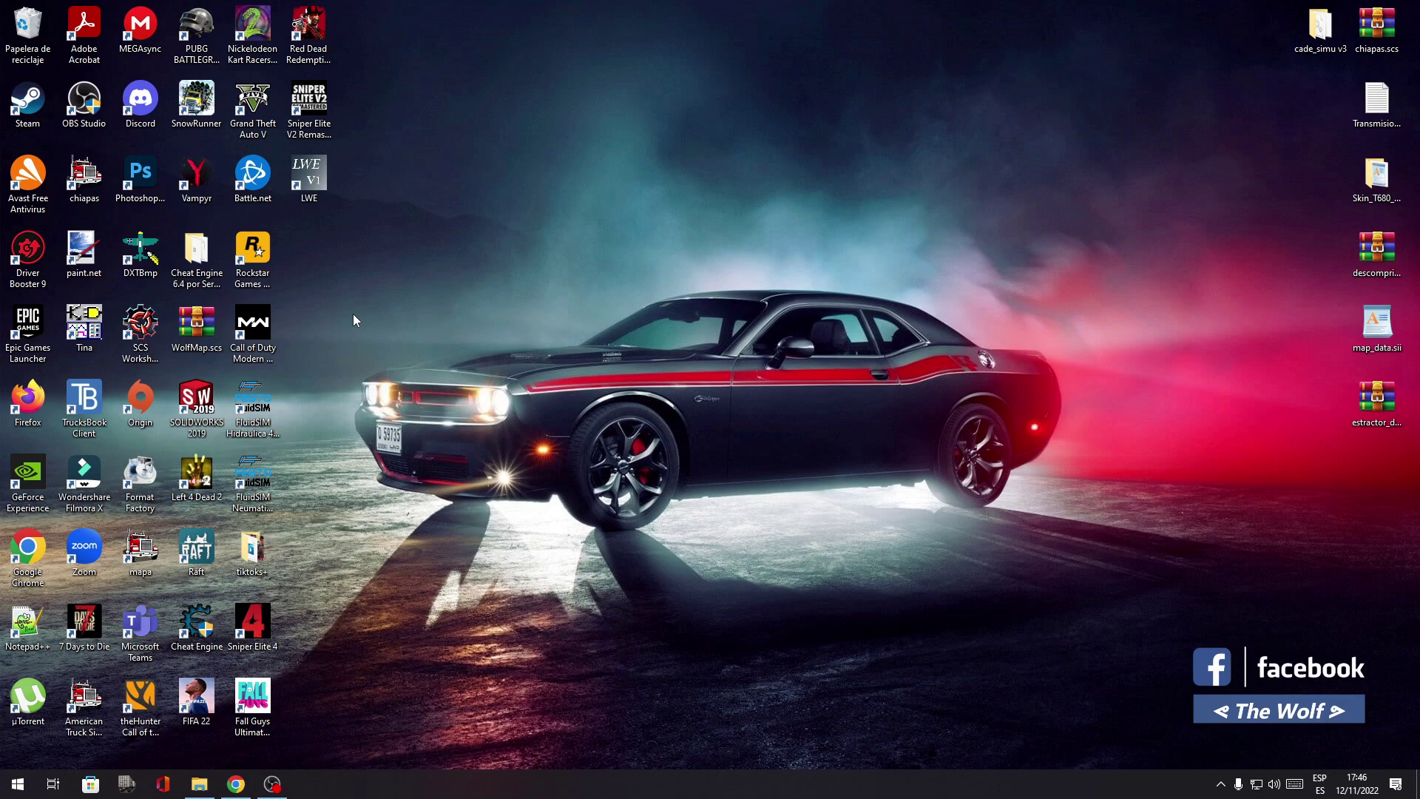
click(211, 785)
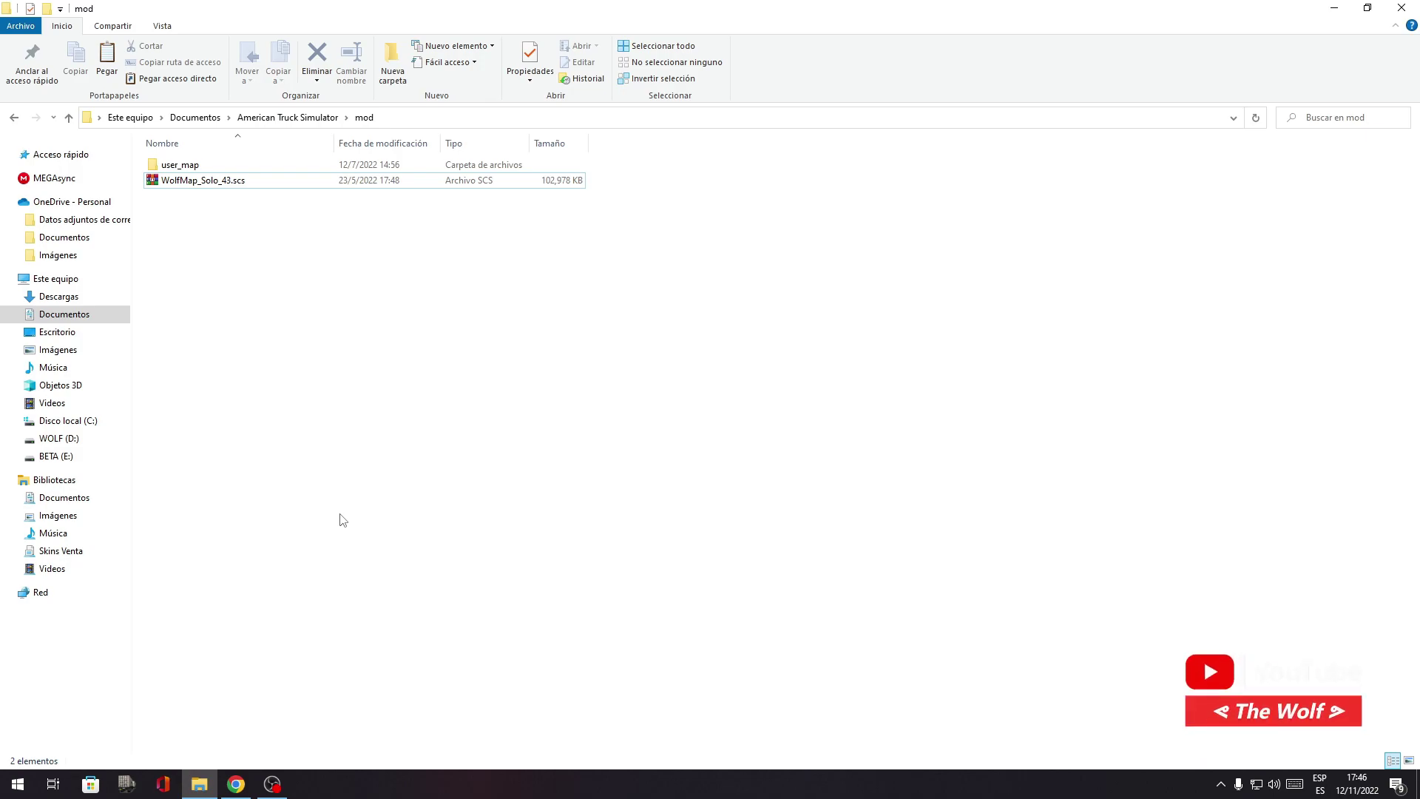
Switch to Chrome and examine the YouTube tutorial on extracting the base and opening the editor, including its full description.
click(236, 784)
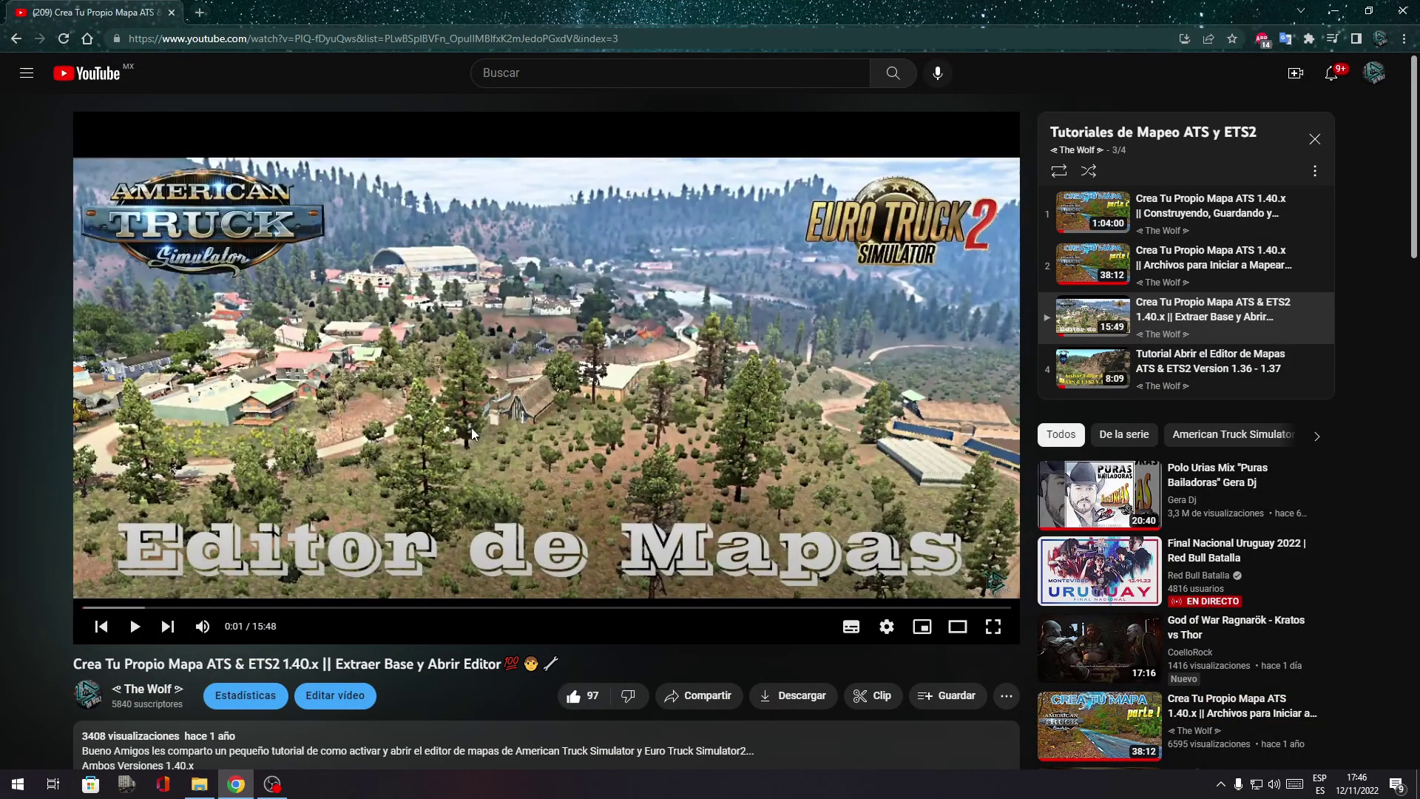
scroll(470, 434, down, 2)
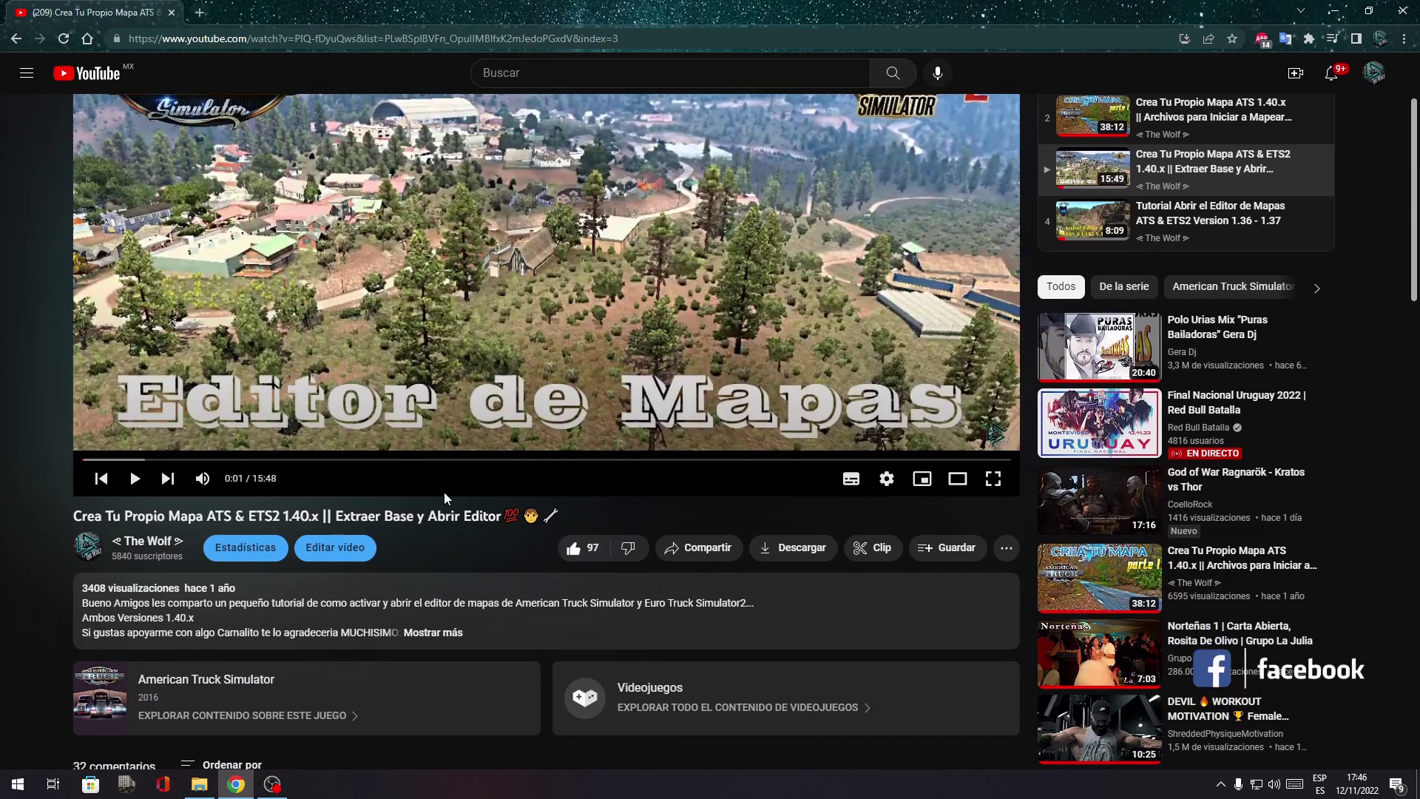
click(433, 632)
scroll(315, 348, up, 1)
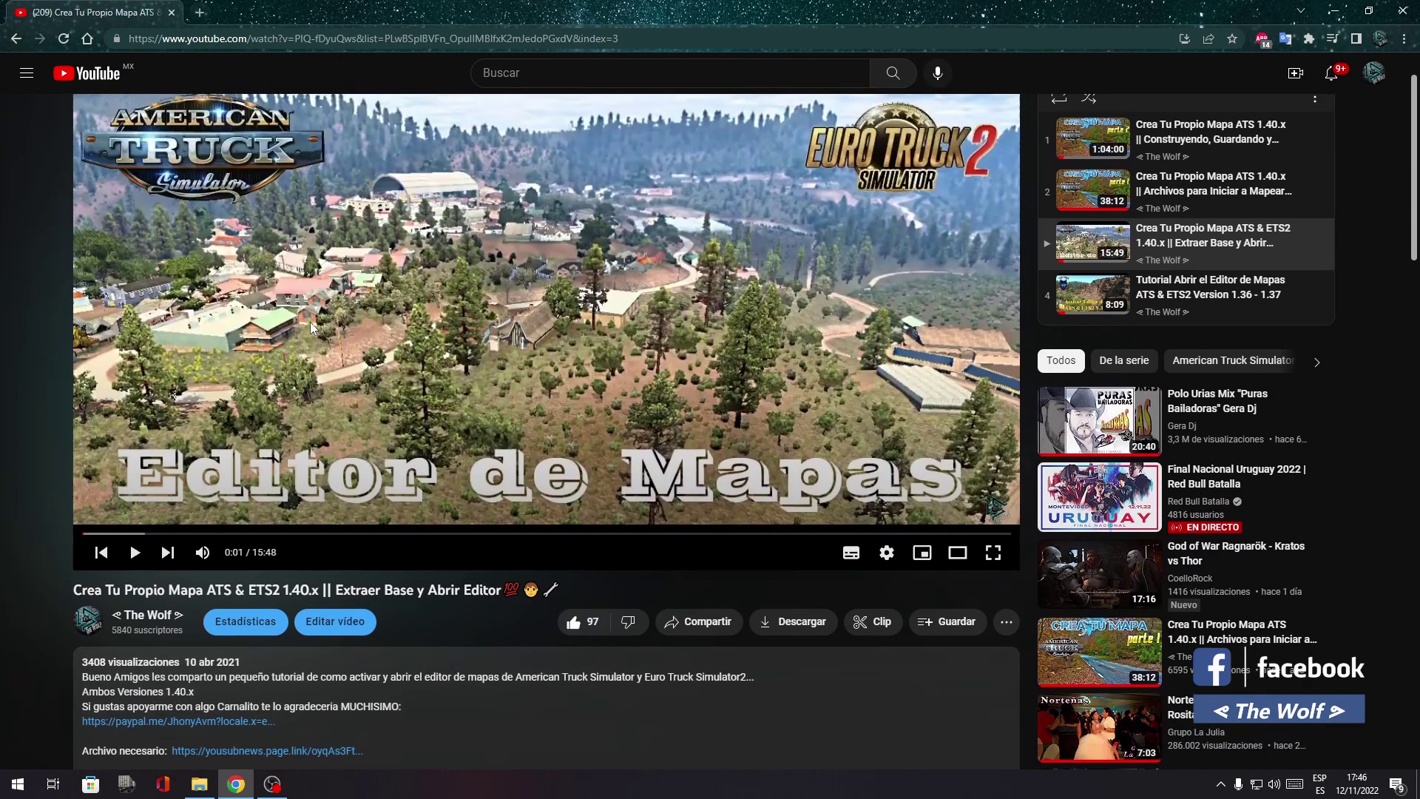
scroll(325, 318, down, 1)
scroll(481, 369, up, 2)
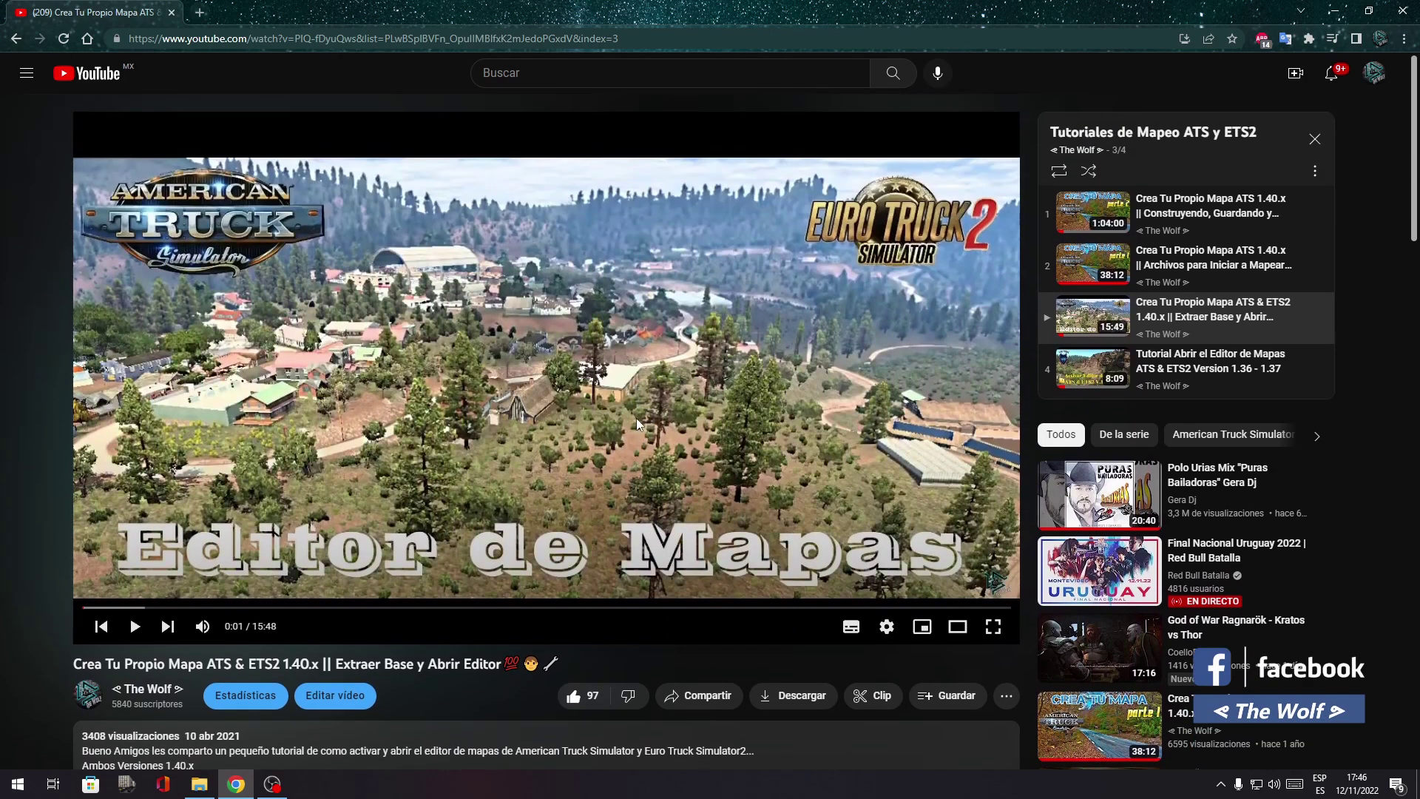
scroll(566, 348, down, 4)
scroll(250, 343, up, 3)
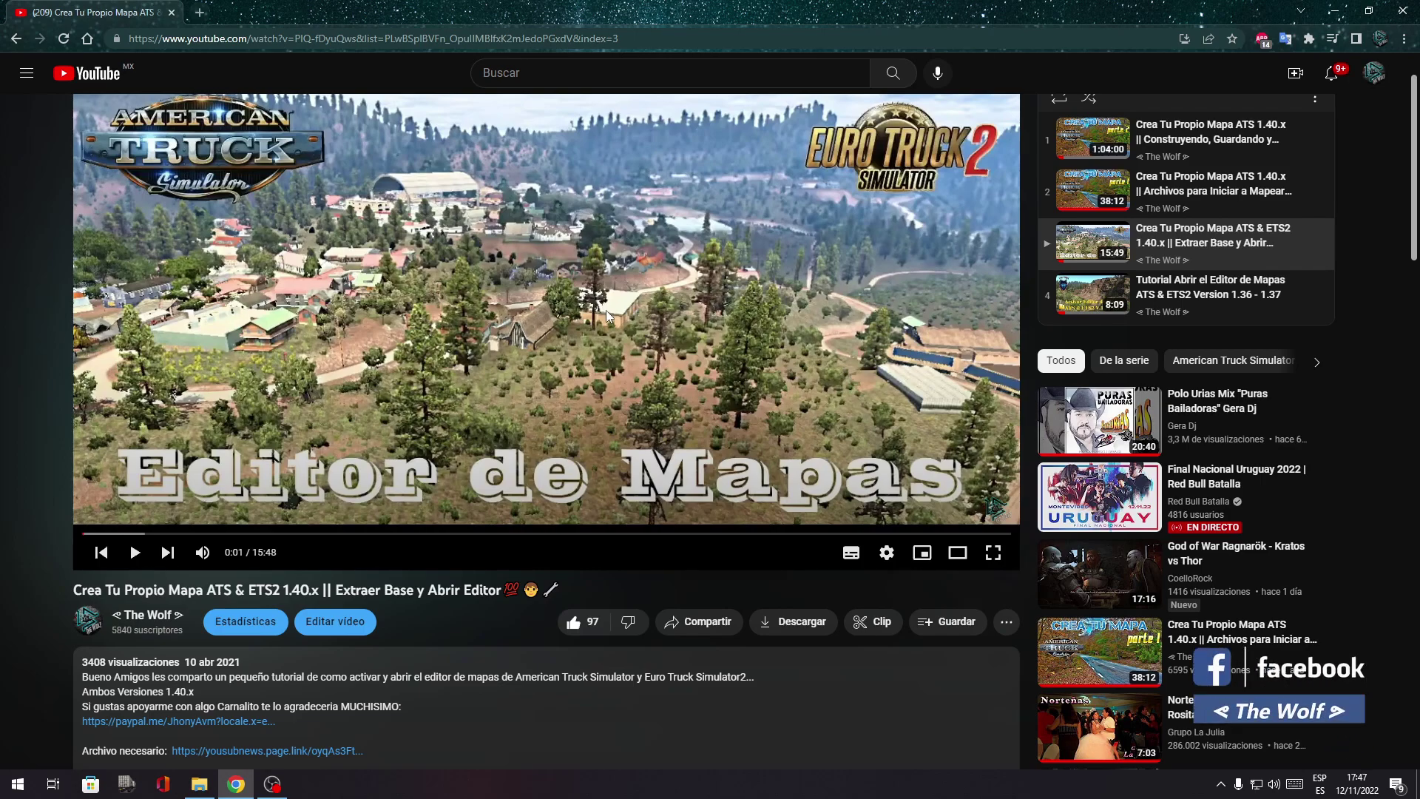
click(1335, 9)
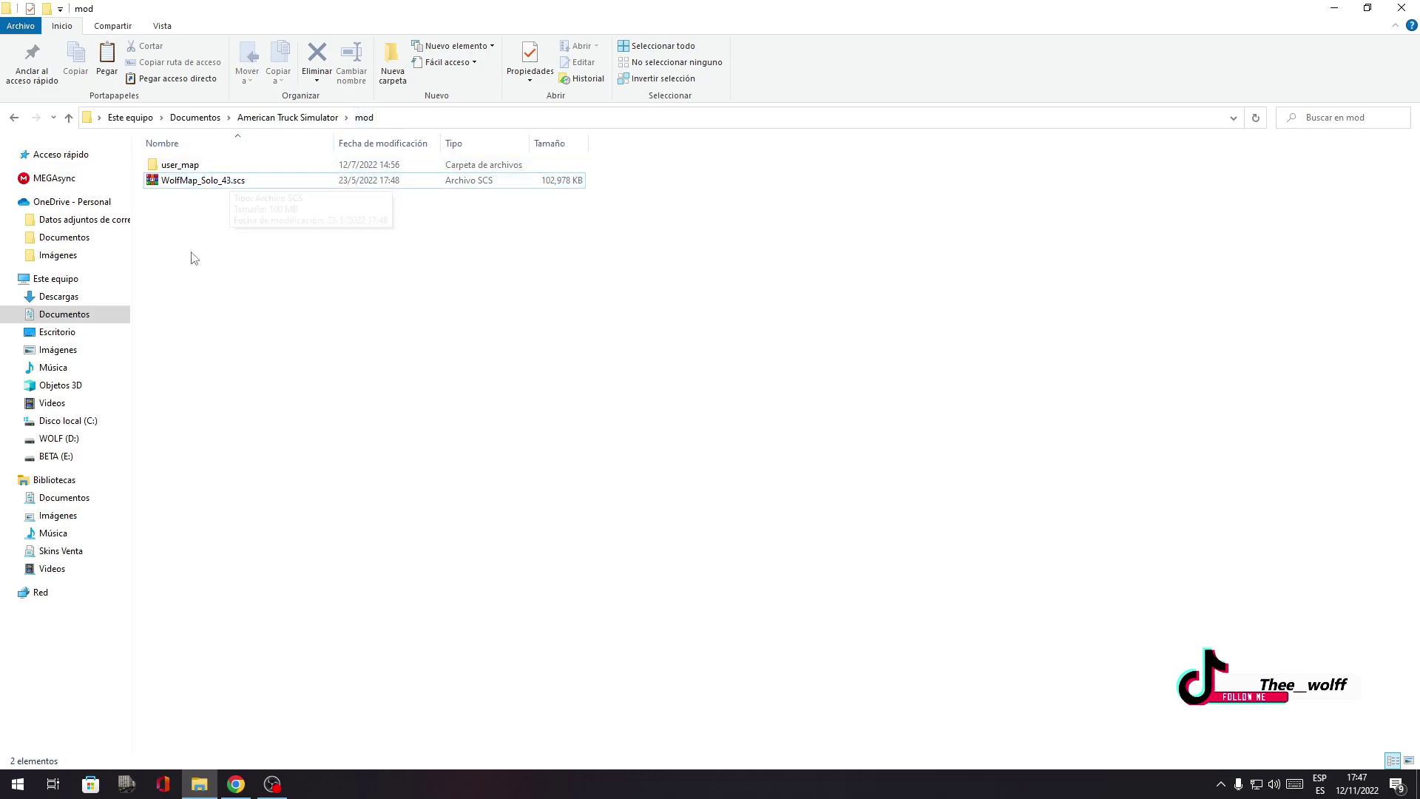
Examine the WolfMap_Solo_43.scs file and the contents of the map folder inside user_map.
drag(280, 653, 194, 224)
click(232, 180)
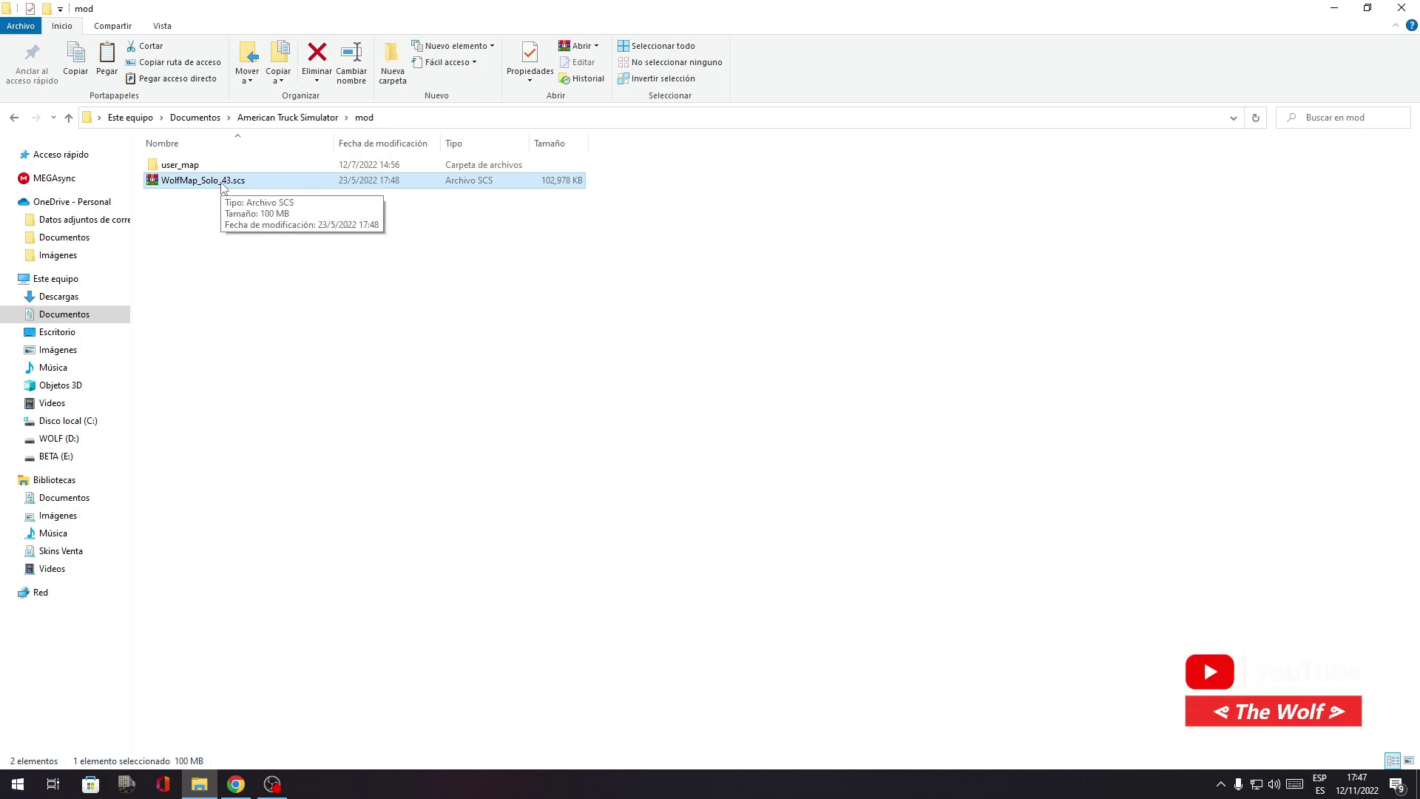
click(181, 170)
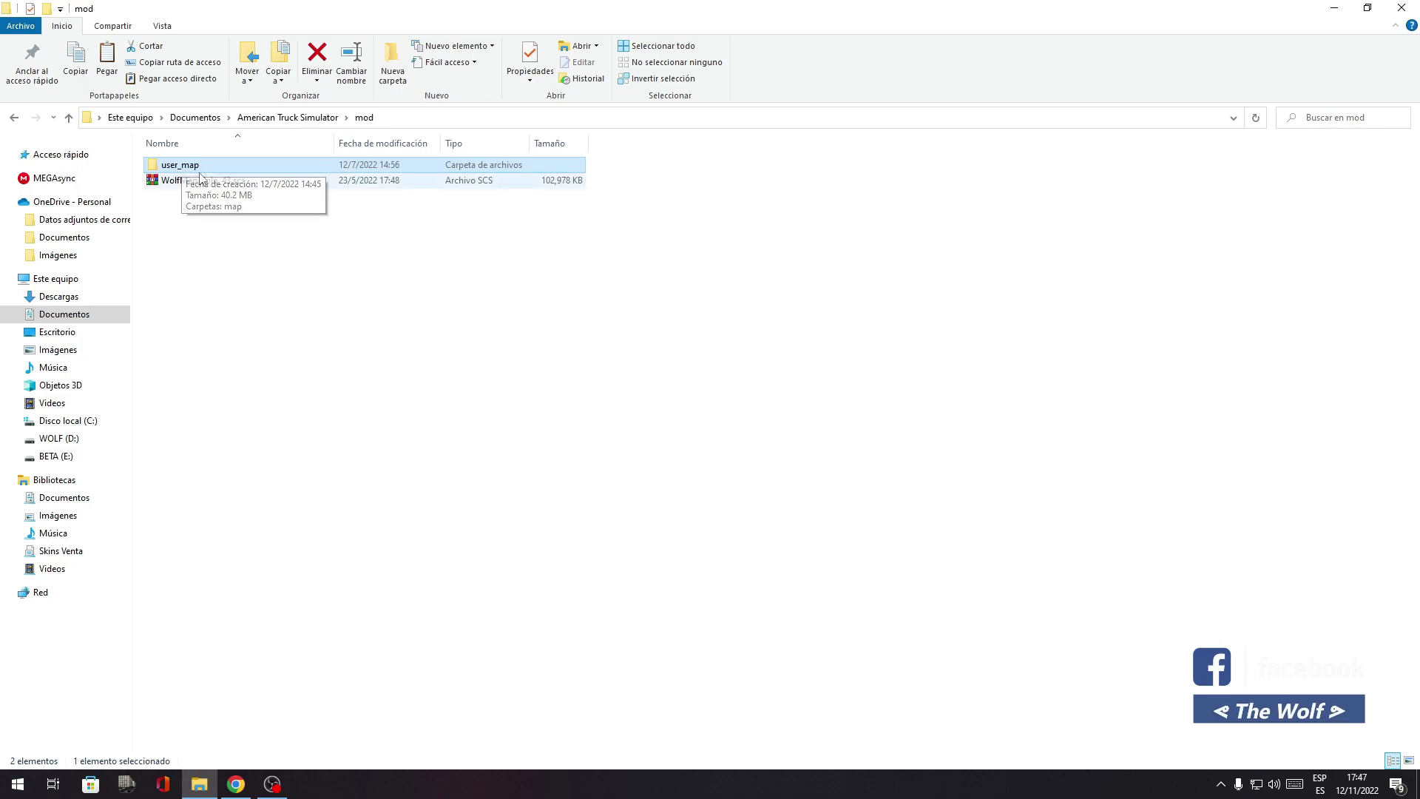
double_click(194, 166)
double_click(193, 167)
drag(188, 339, 207, 179)
click(190, 308)
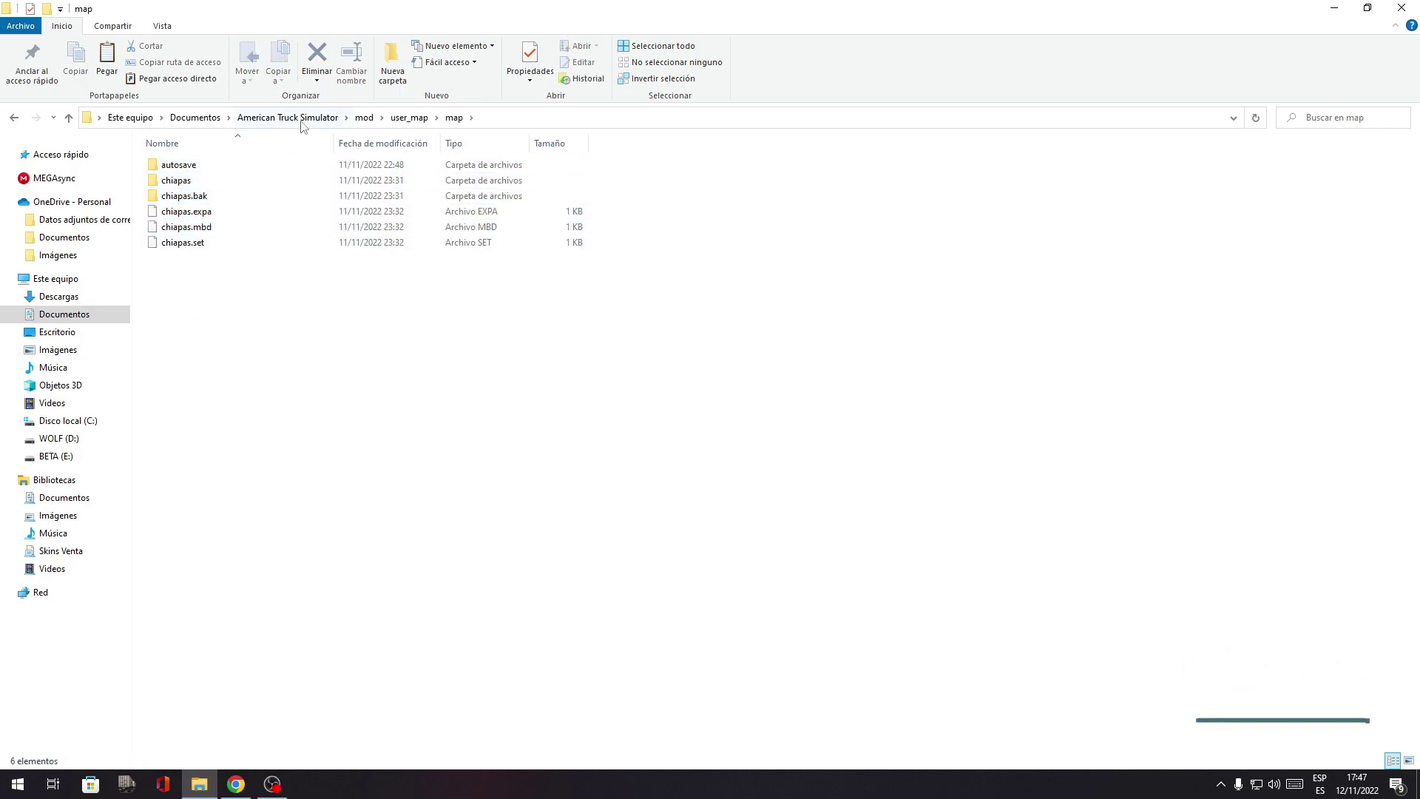
click(377, 123)
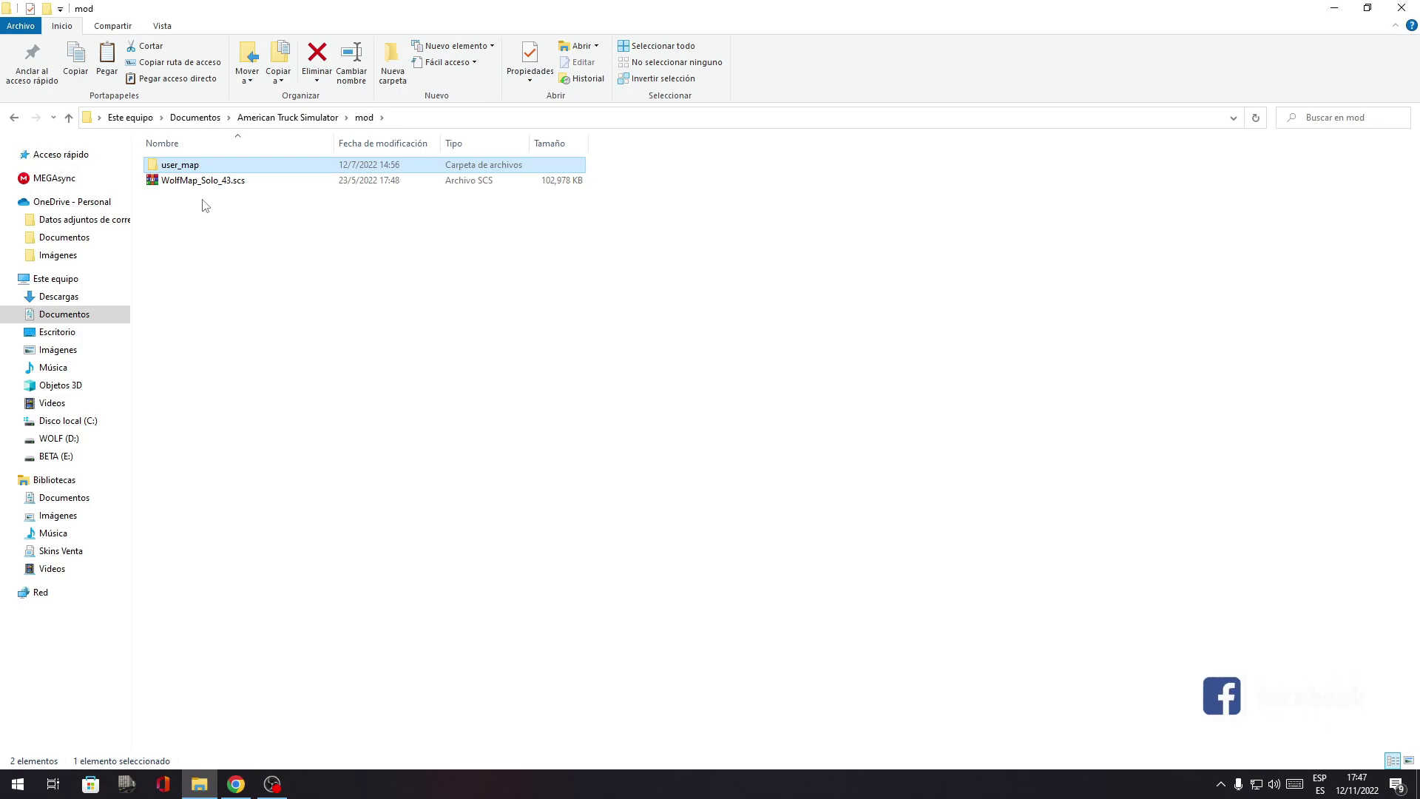
click(220, 185)
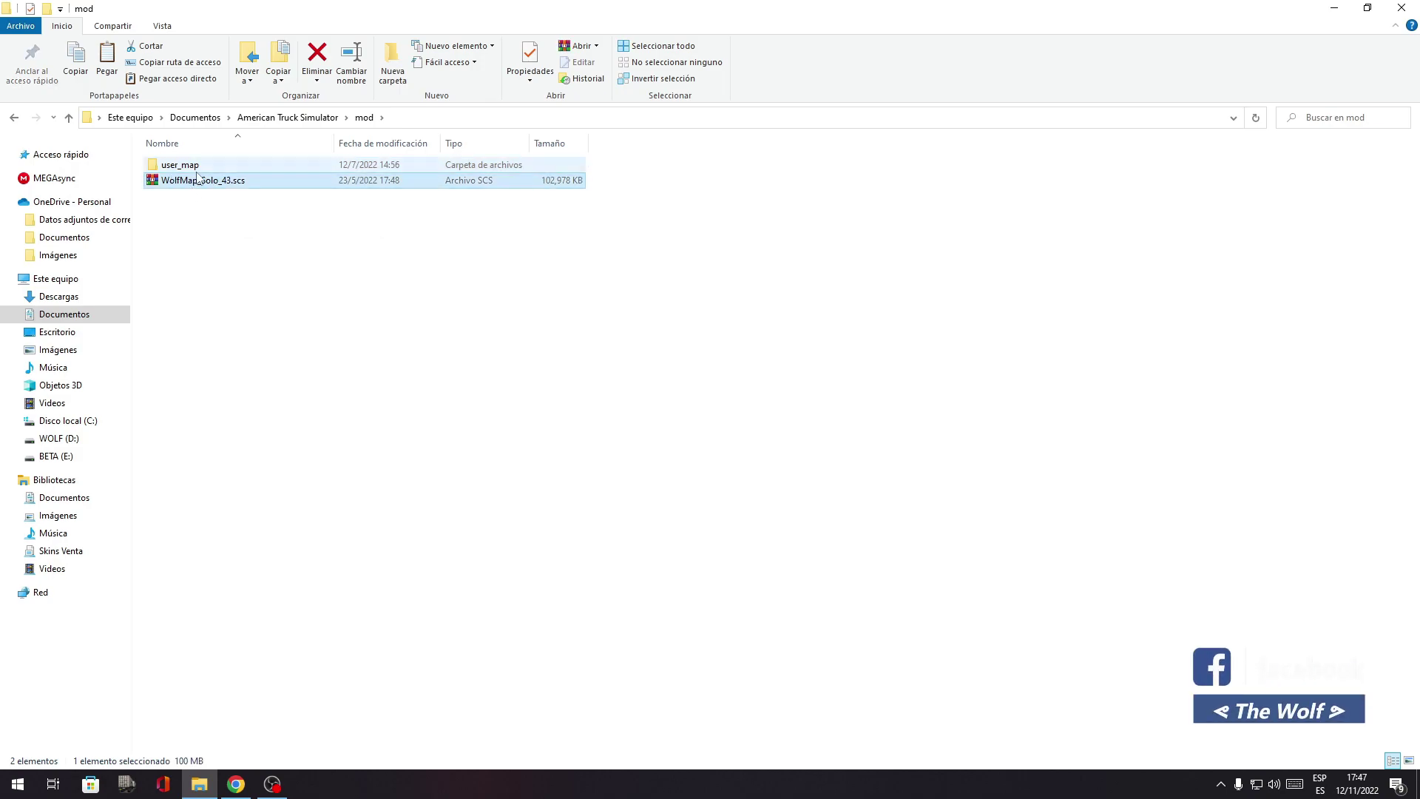
click(183, 213)
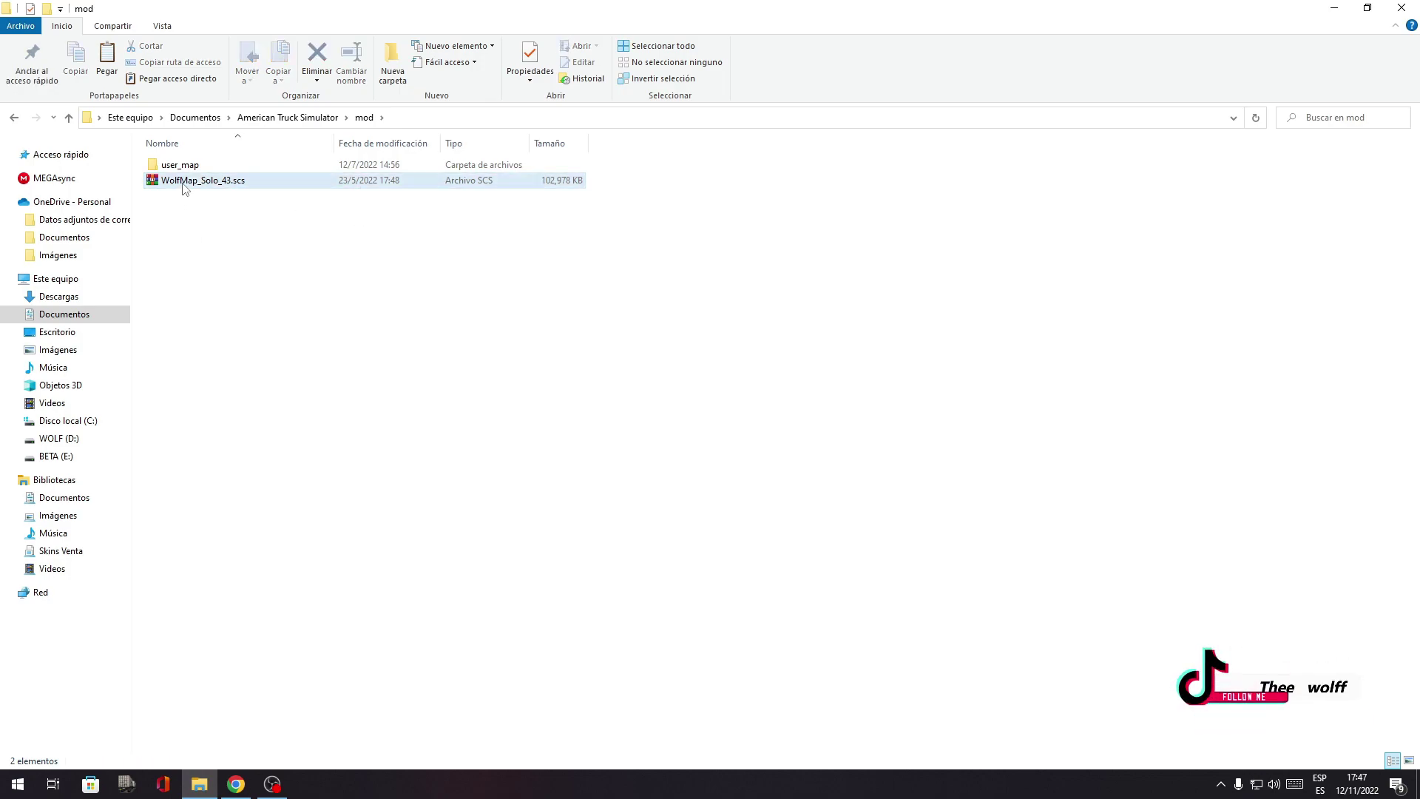
Open the WolfMap_Solo_43.scs archive and go to its map folder containing WolfMap and WolfMap.mbd.
double_click(184, 182)
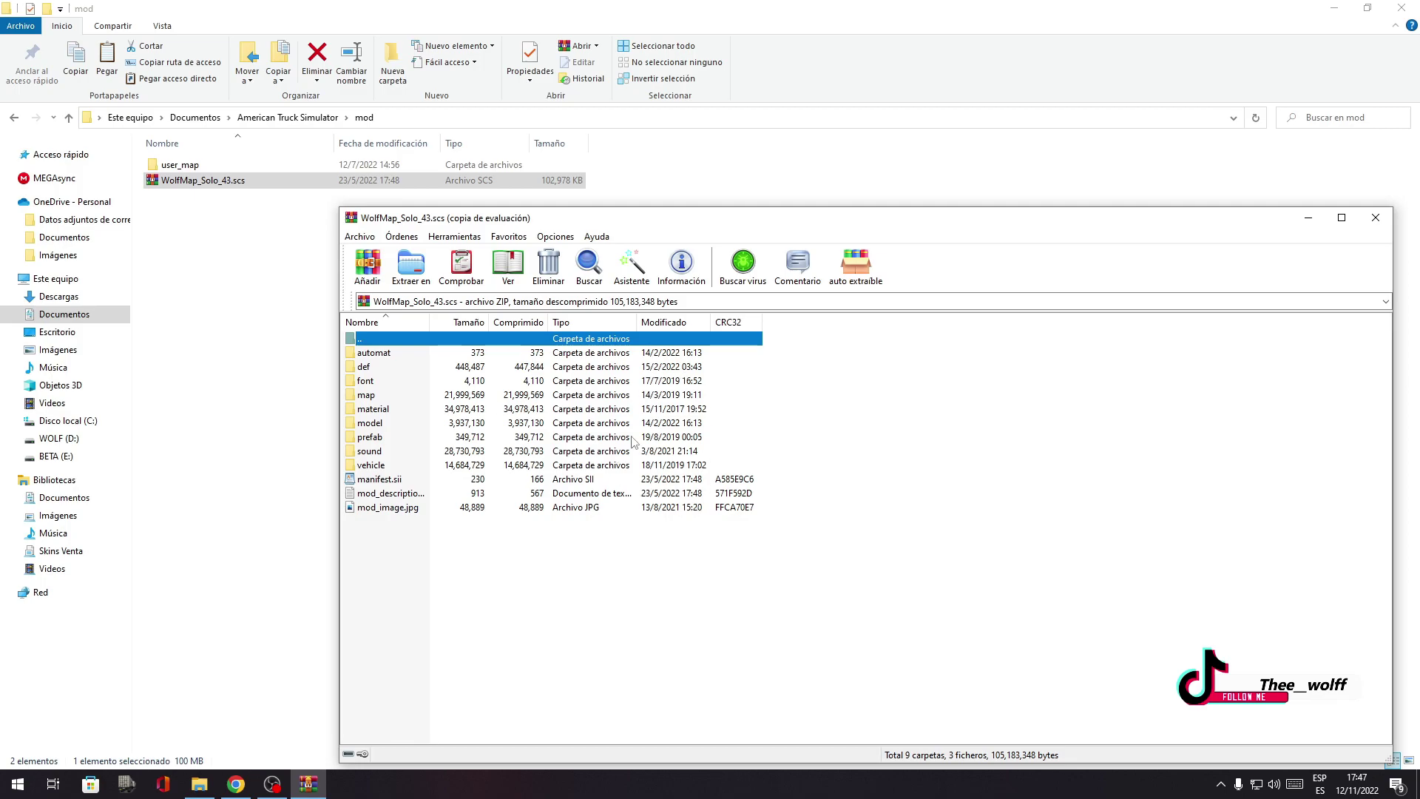
click(984, 429)
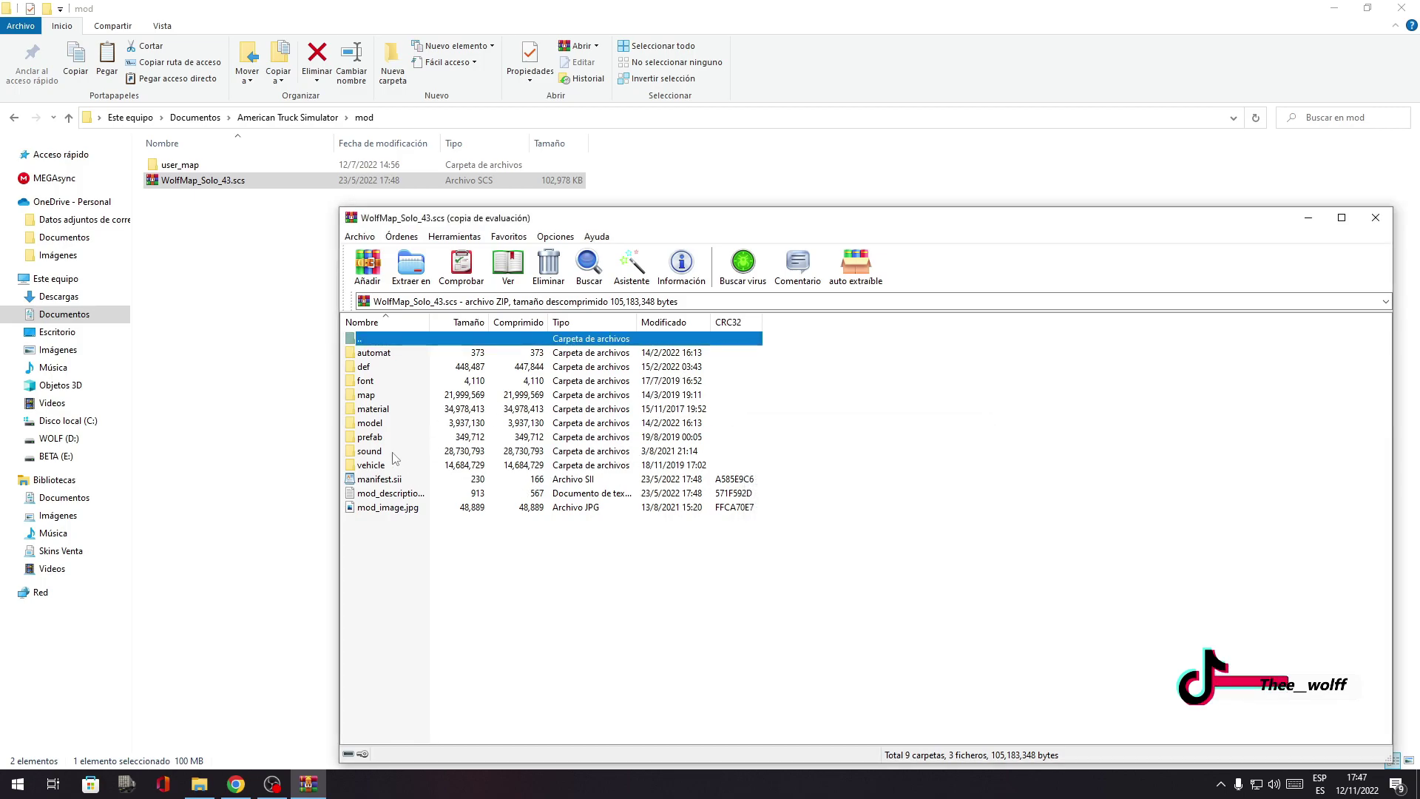
double_click(373, 396)
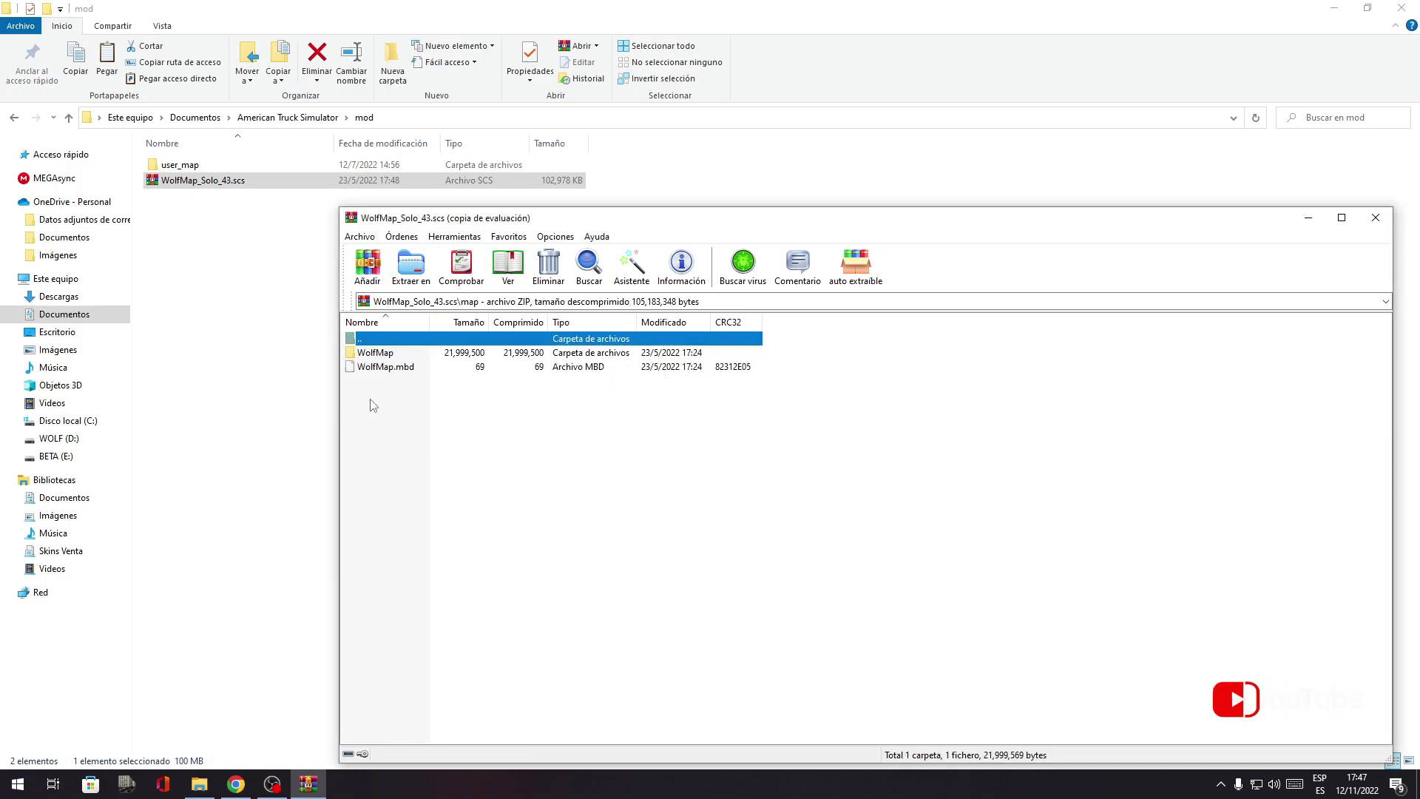
drag(375, 399, 387, 354)
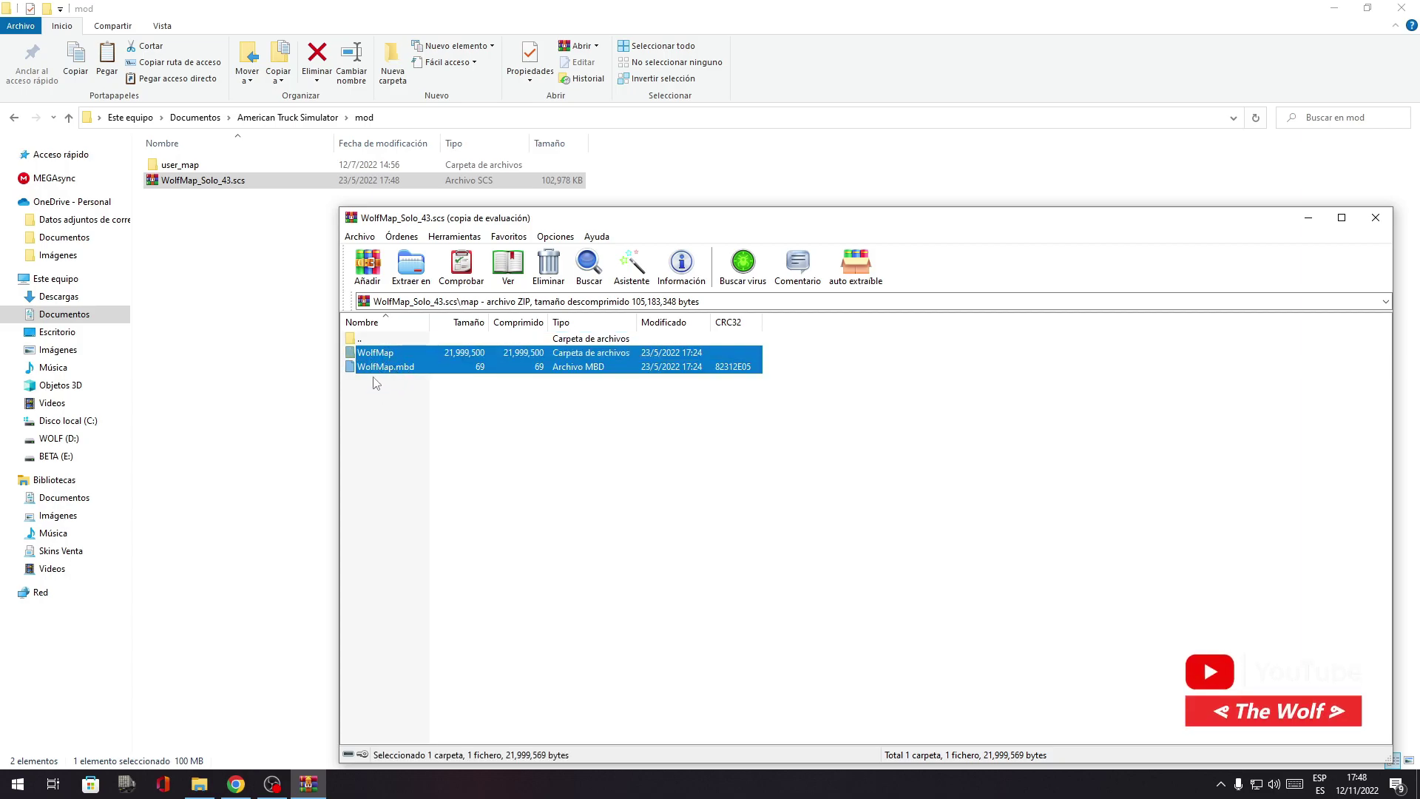
click(411, 396)
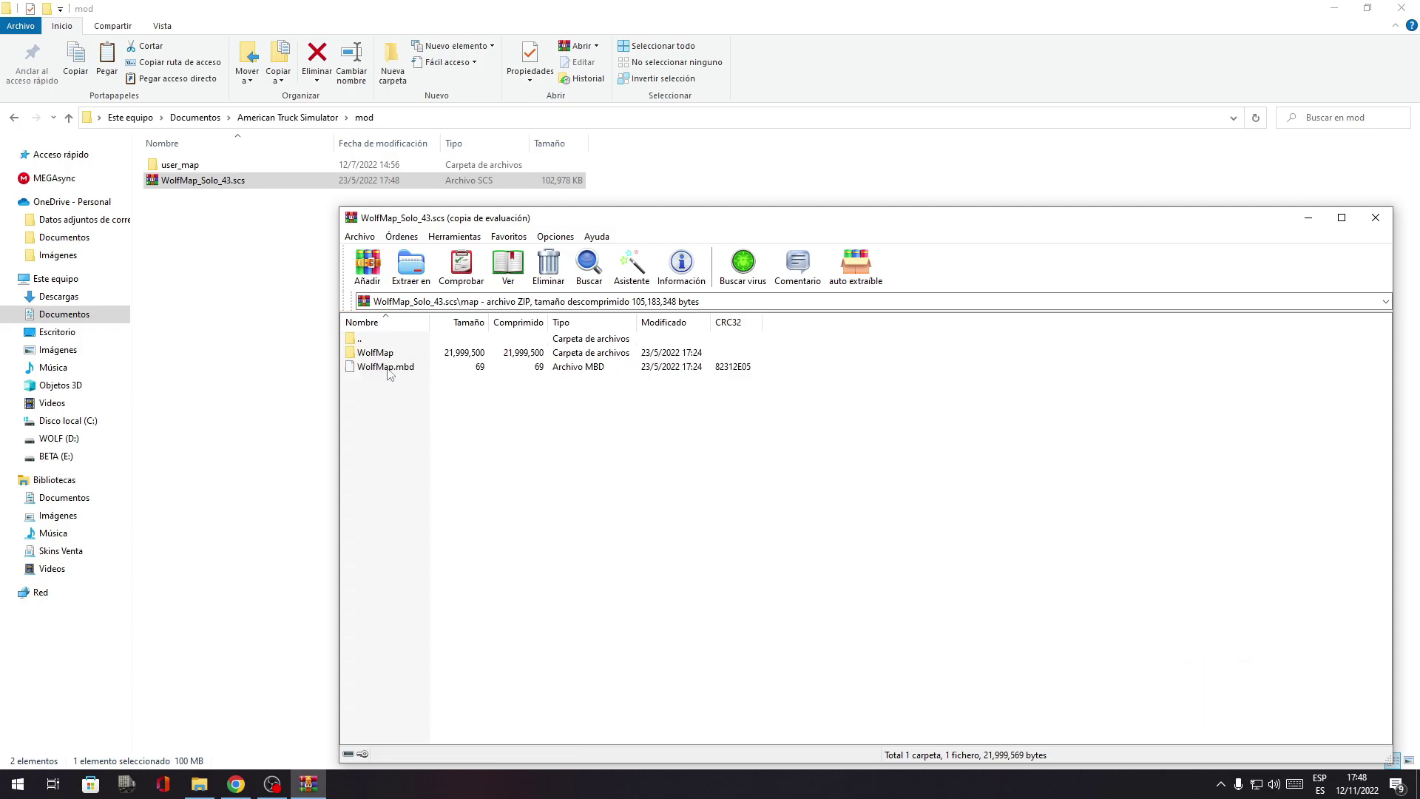
Extract the WolfMap folder and WolfMap.mbd from the archive into user_map\map and refresh the file list.
double_click(179, 164)
double_click(185, 165)
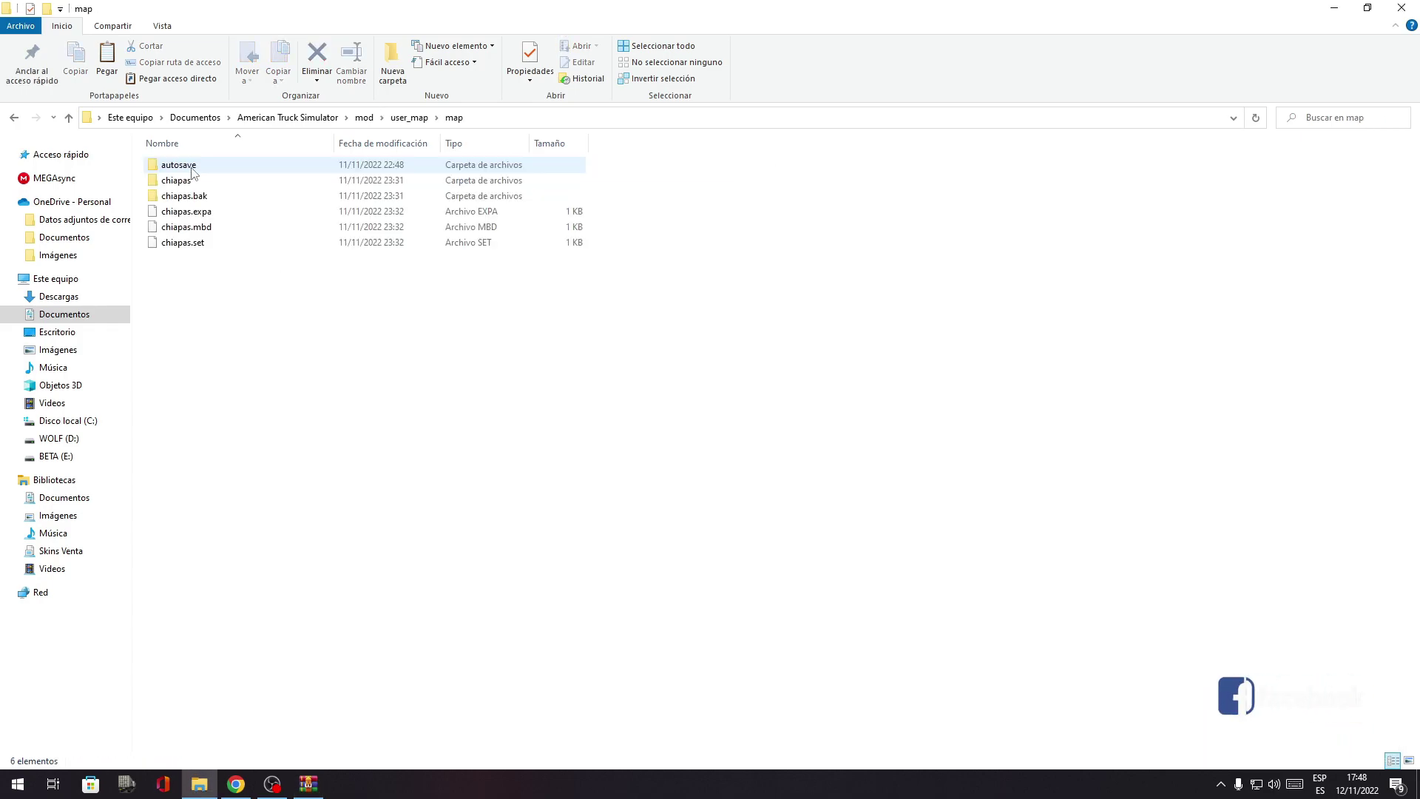
click(309, 783)
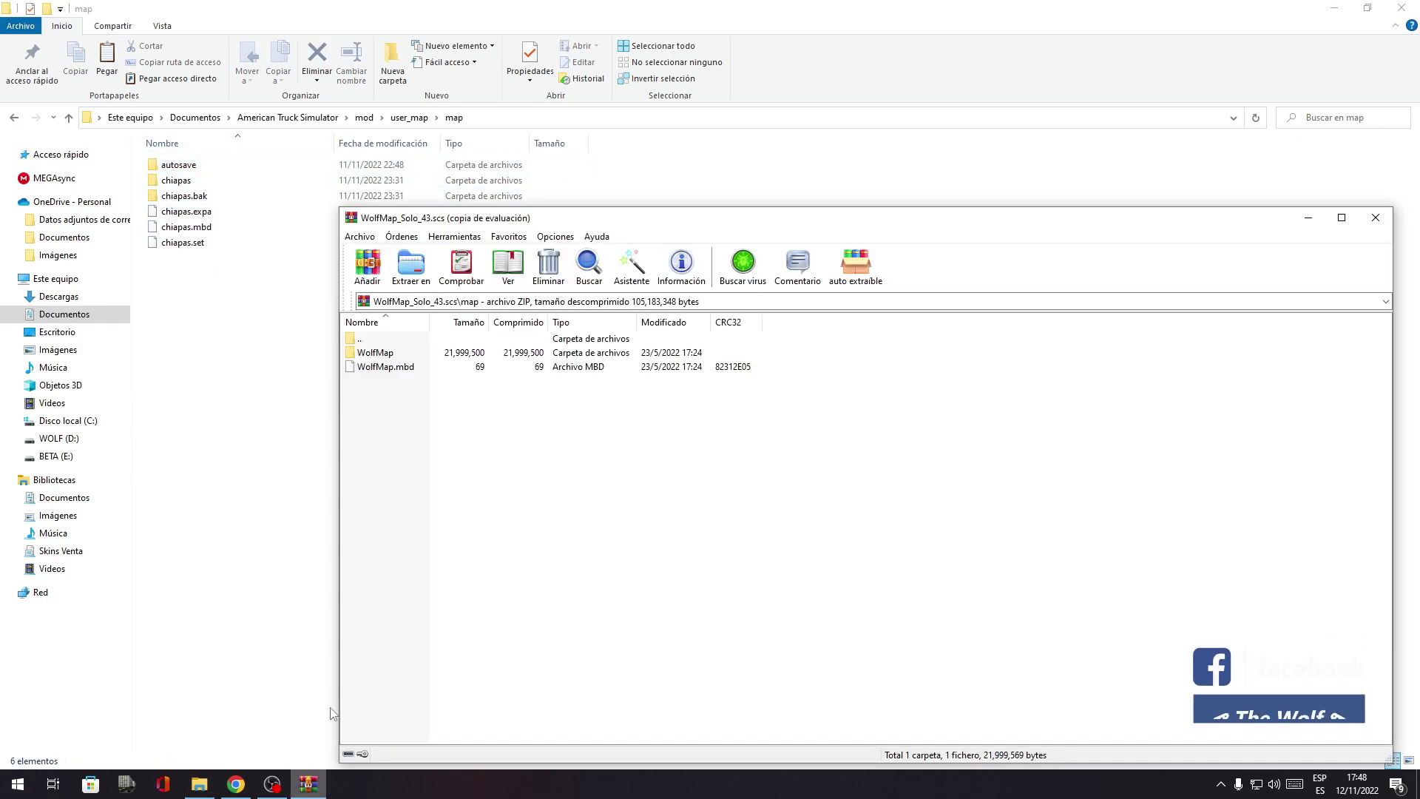
drag(384, 405, 363, 355)
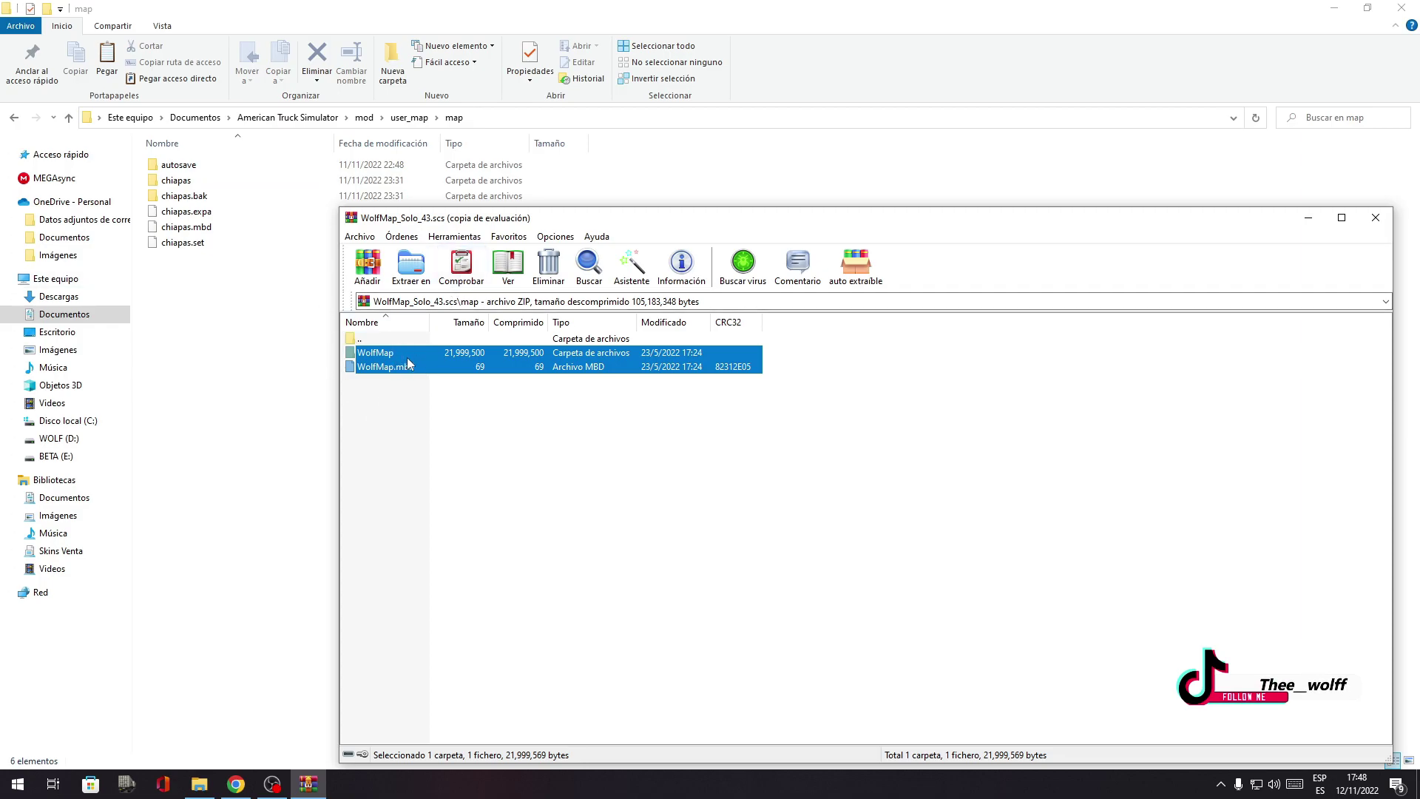
drag(235, 311, 241, 317)
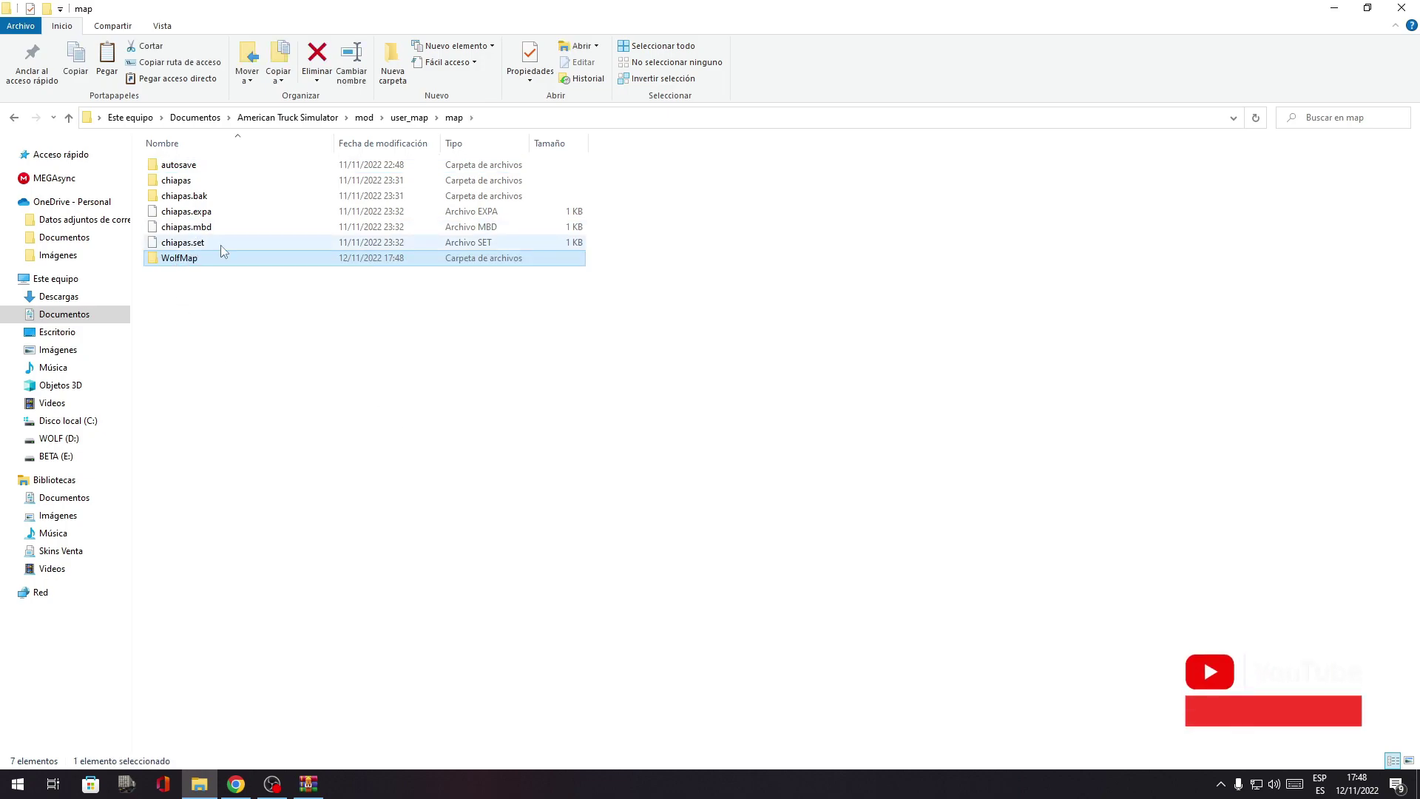
click(307, 789)
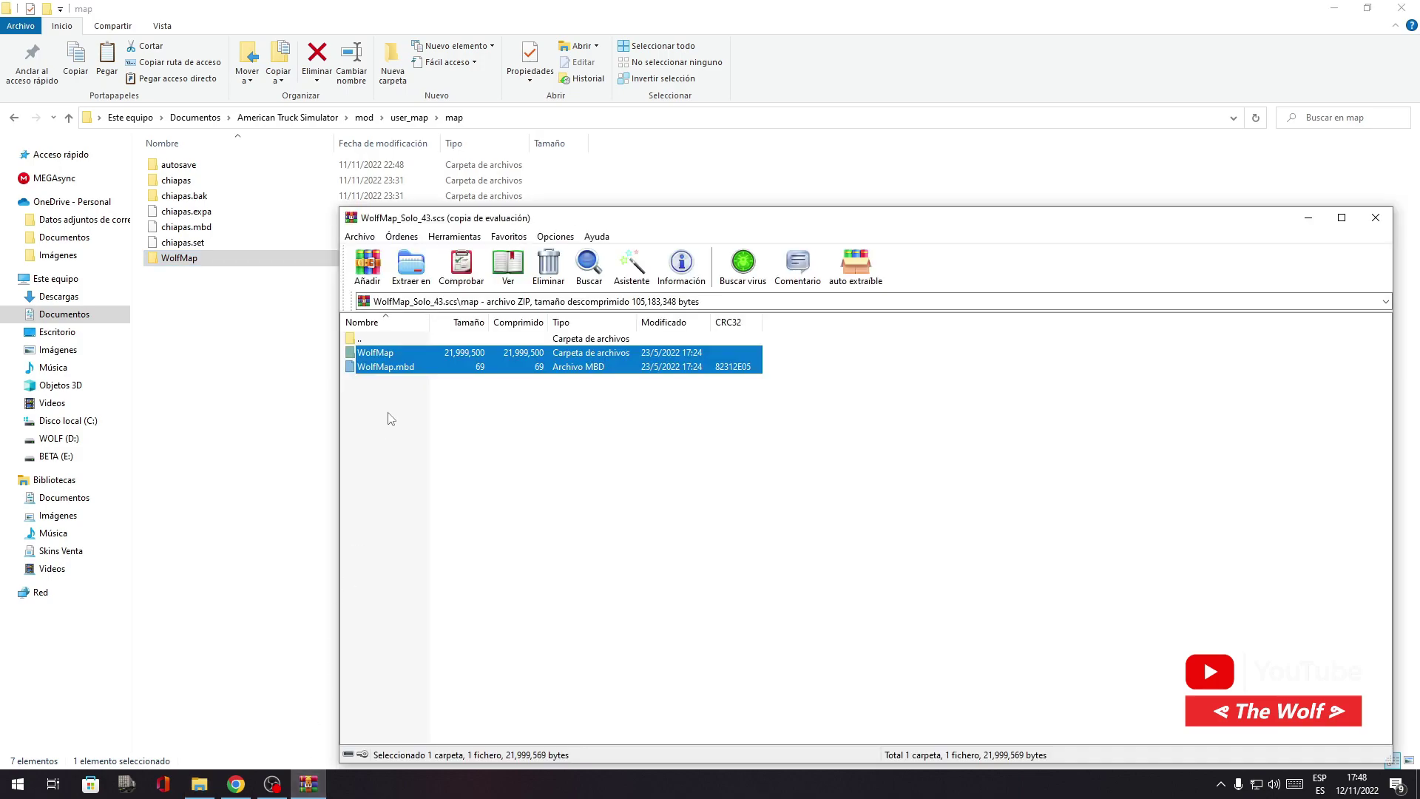
click(205, 256)
right_click(193, 306)
click(222, 406)
click(220, 331)
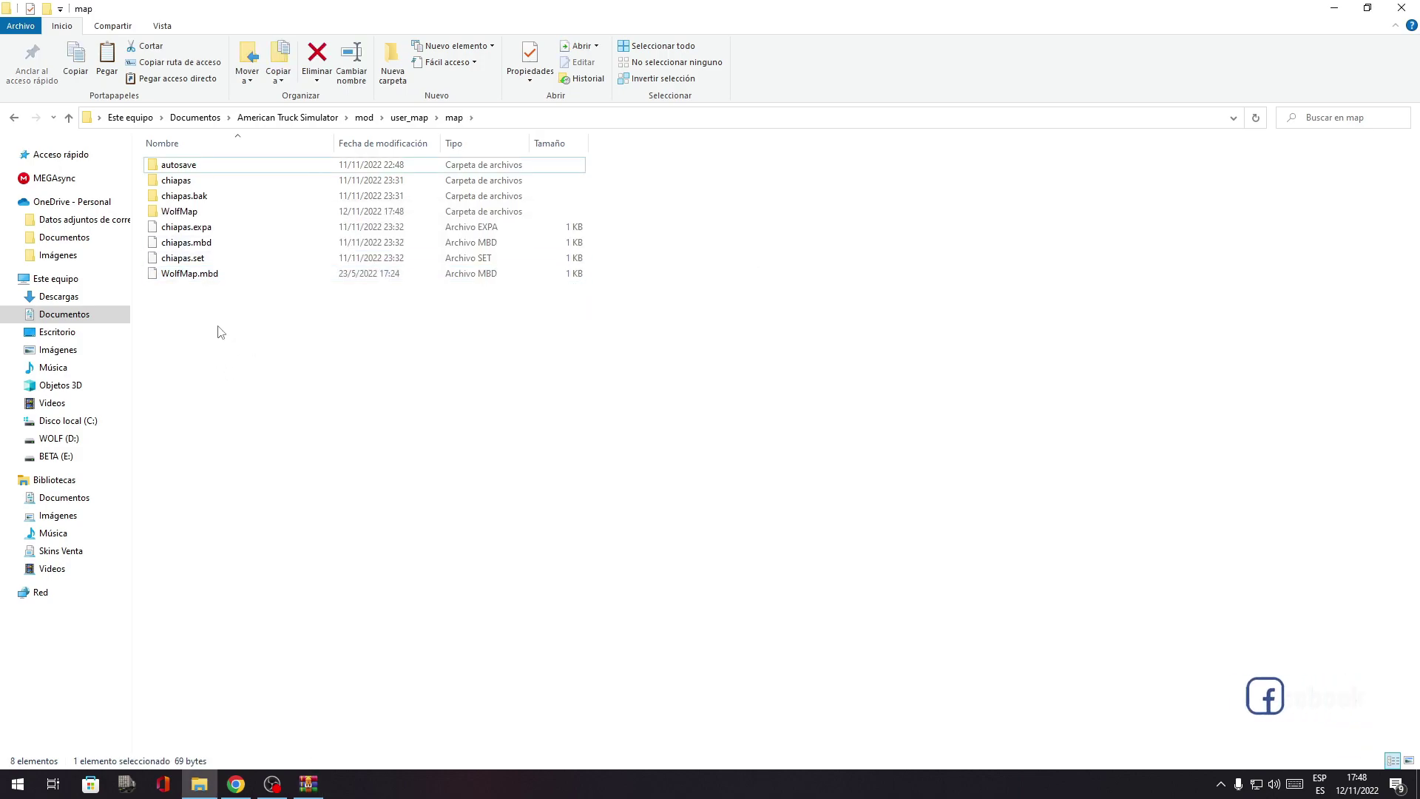
click(182, 275)
Close the WolfMap_Solo_43.scs archive and return to the mod folder.
click(309, 784)
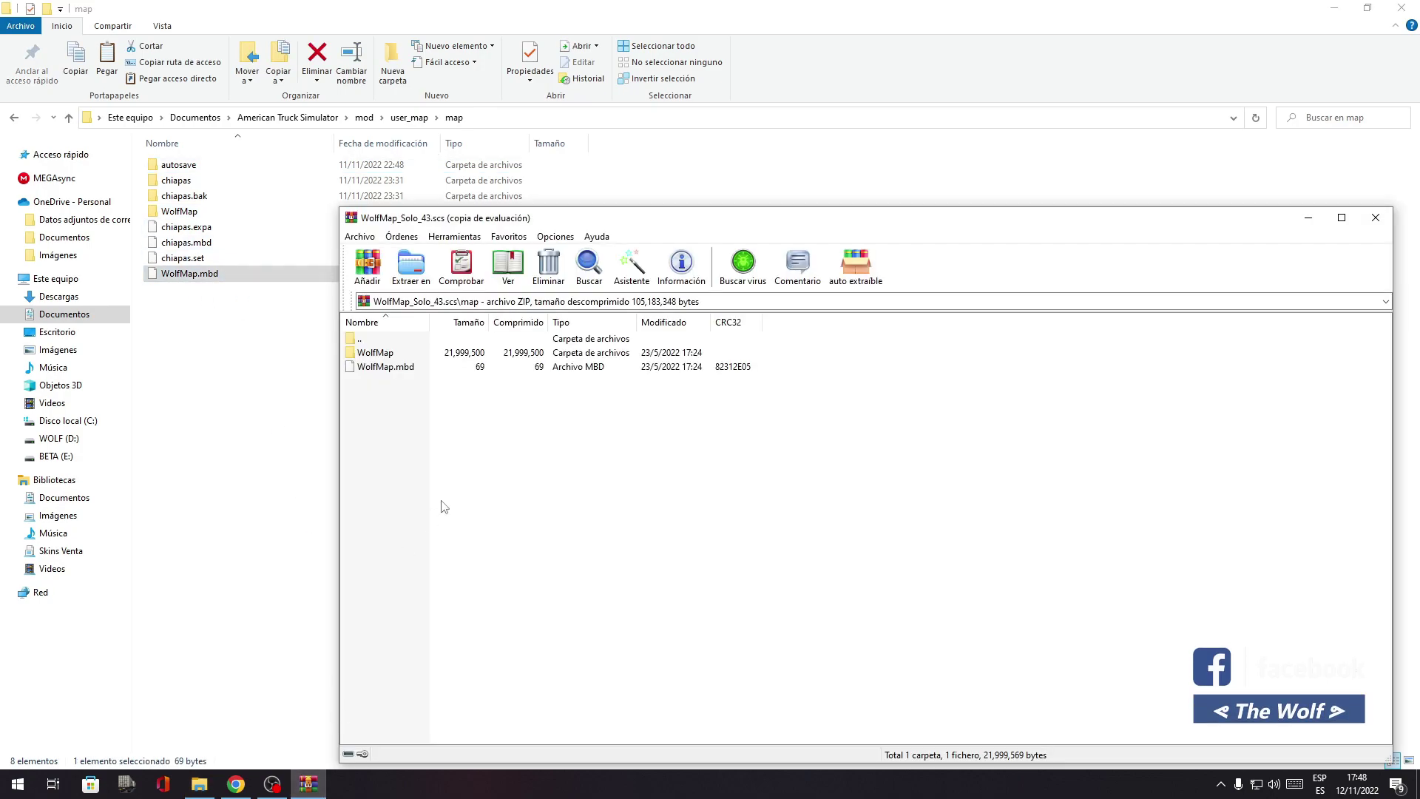
drag(1015, 221, 858, 215)
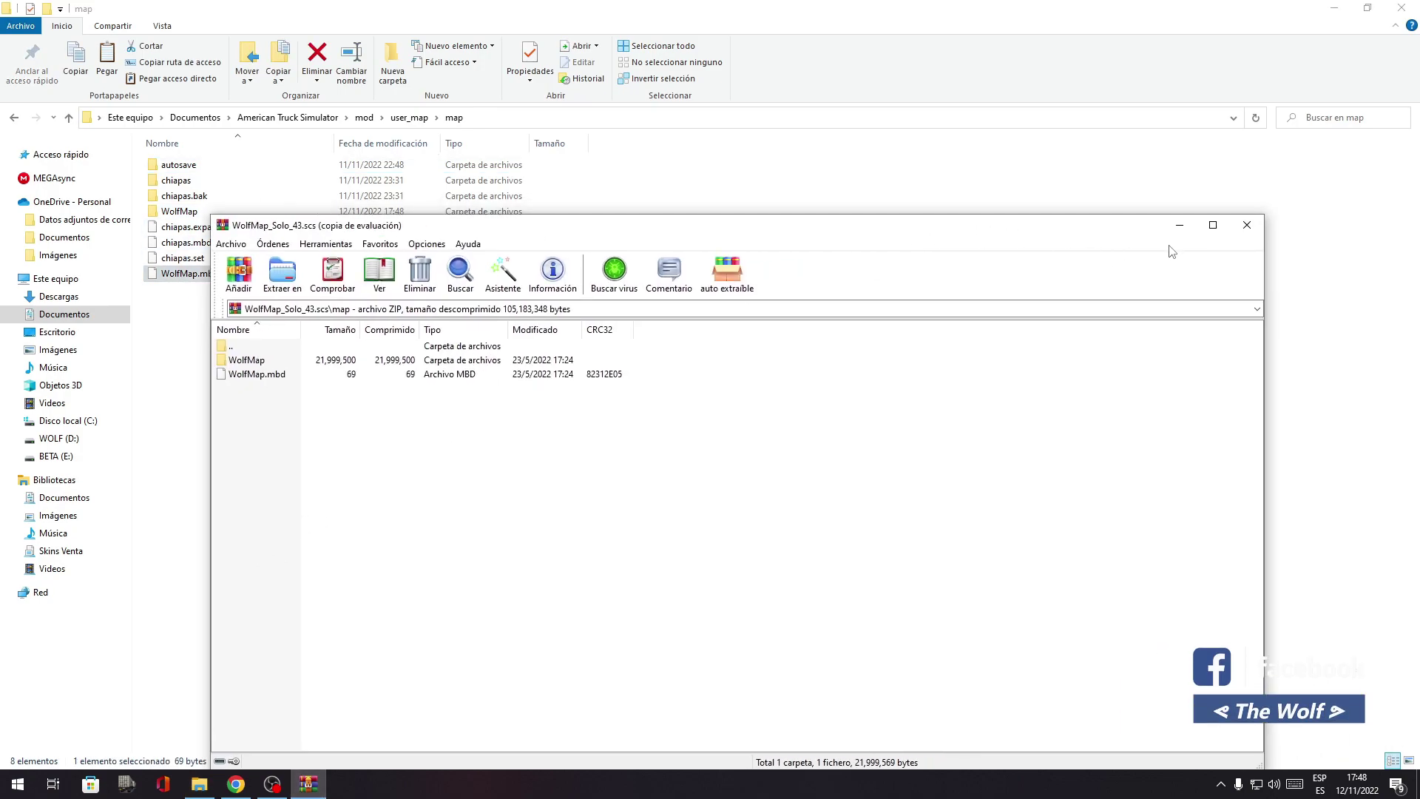
click(1243, 214)
click(364, 117)
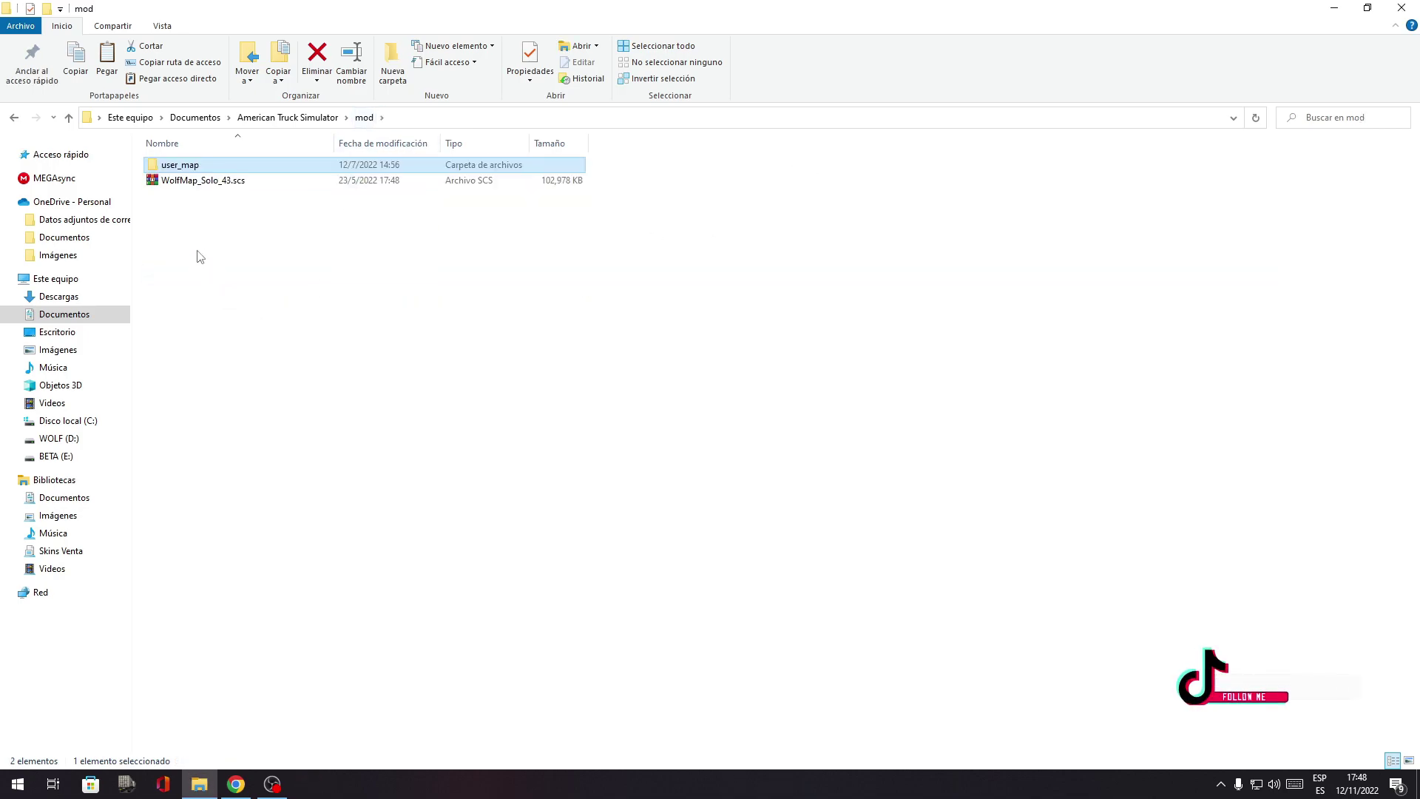
click(191, 182)
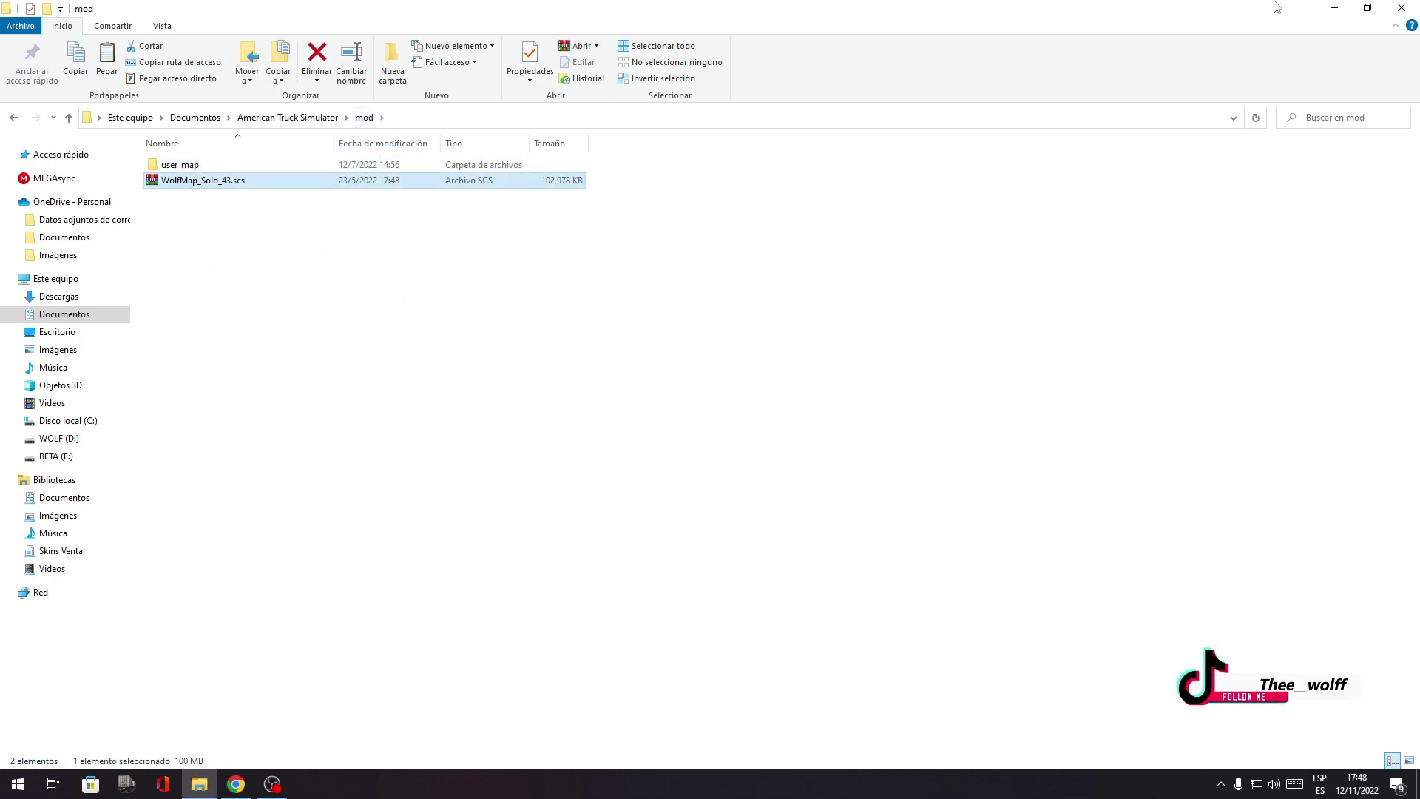
Launch the American Truck Simulator map editor with the desktop shortcut mapa, accepting the -edit launch parameter.
click(1329, 7)
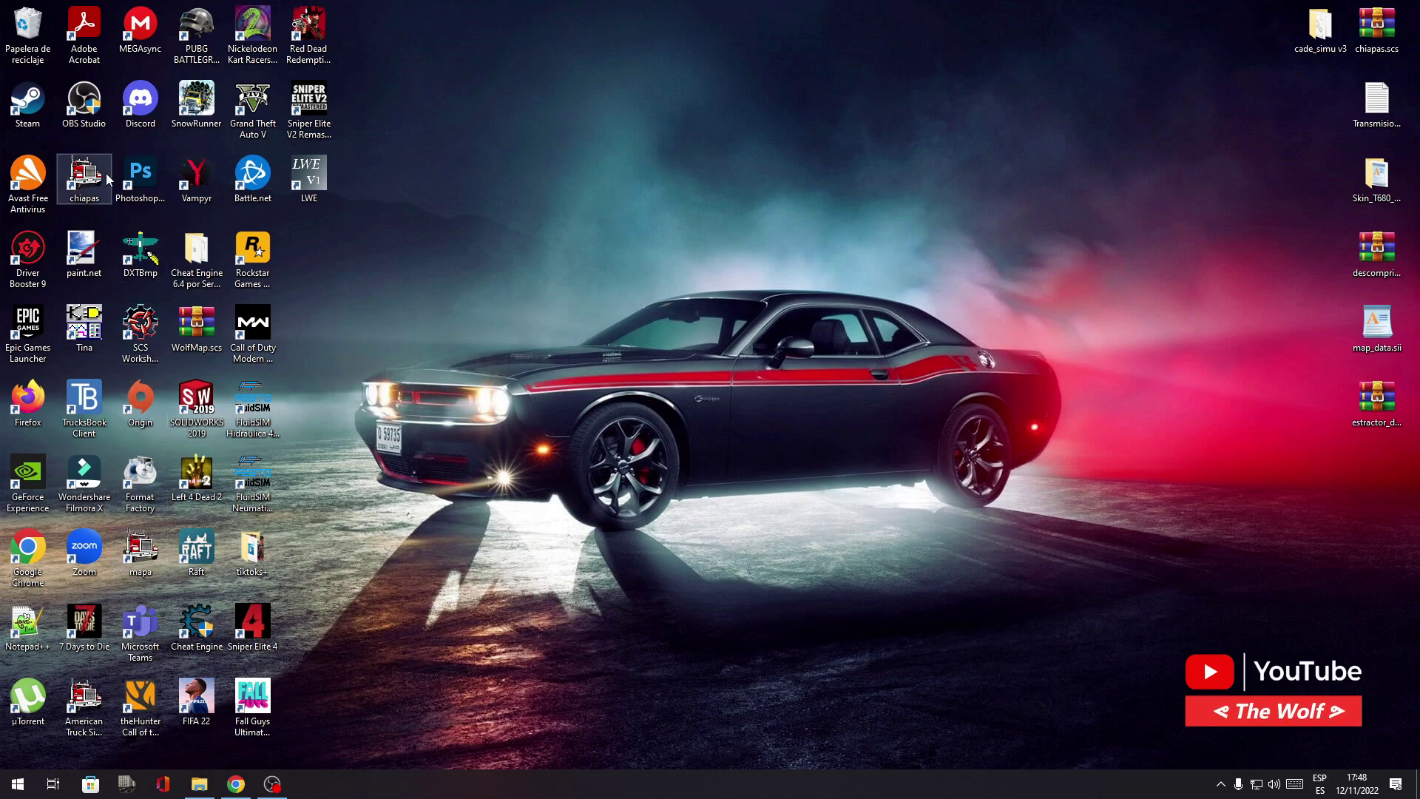
double_click(141, 553)
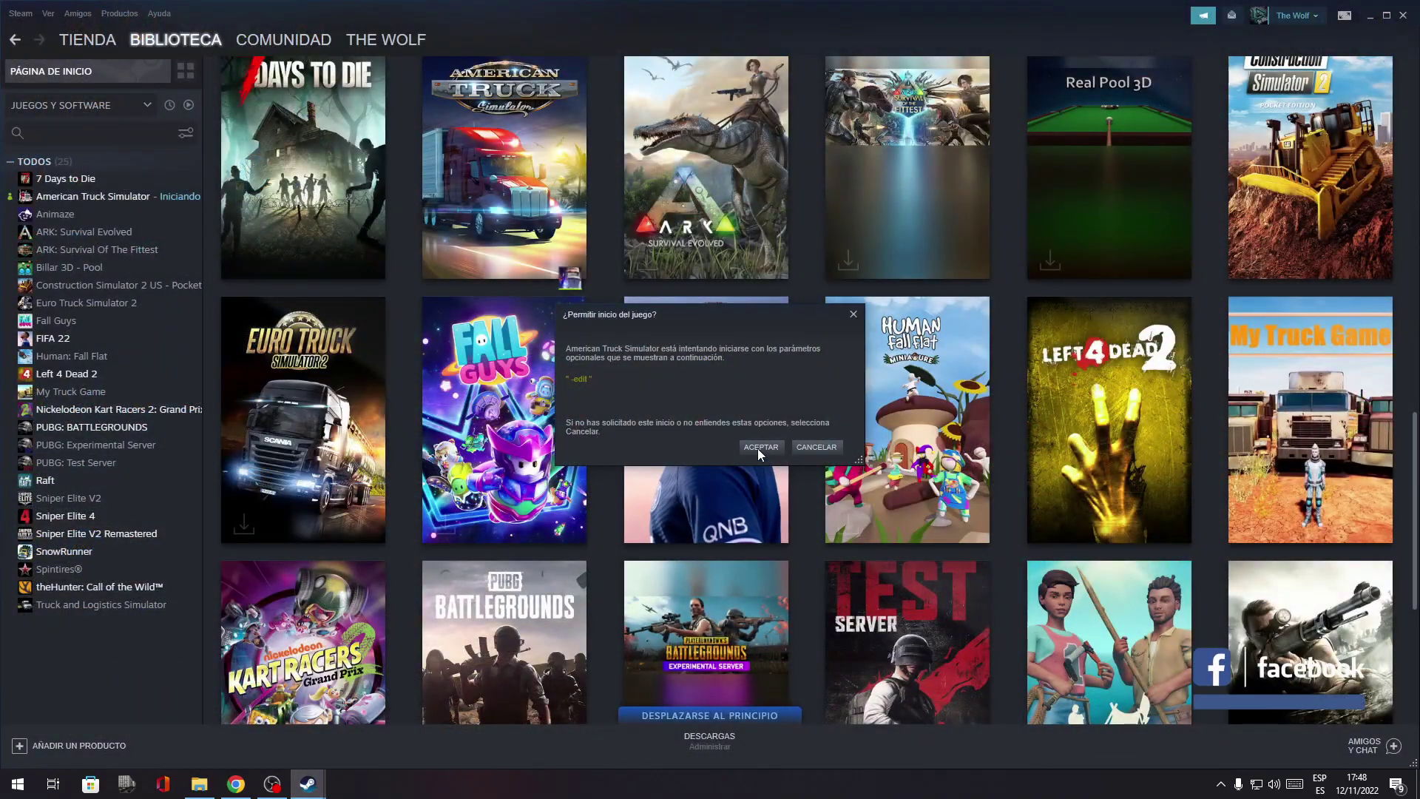
click(759, 447)
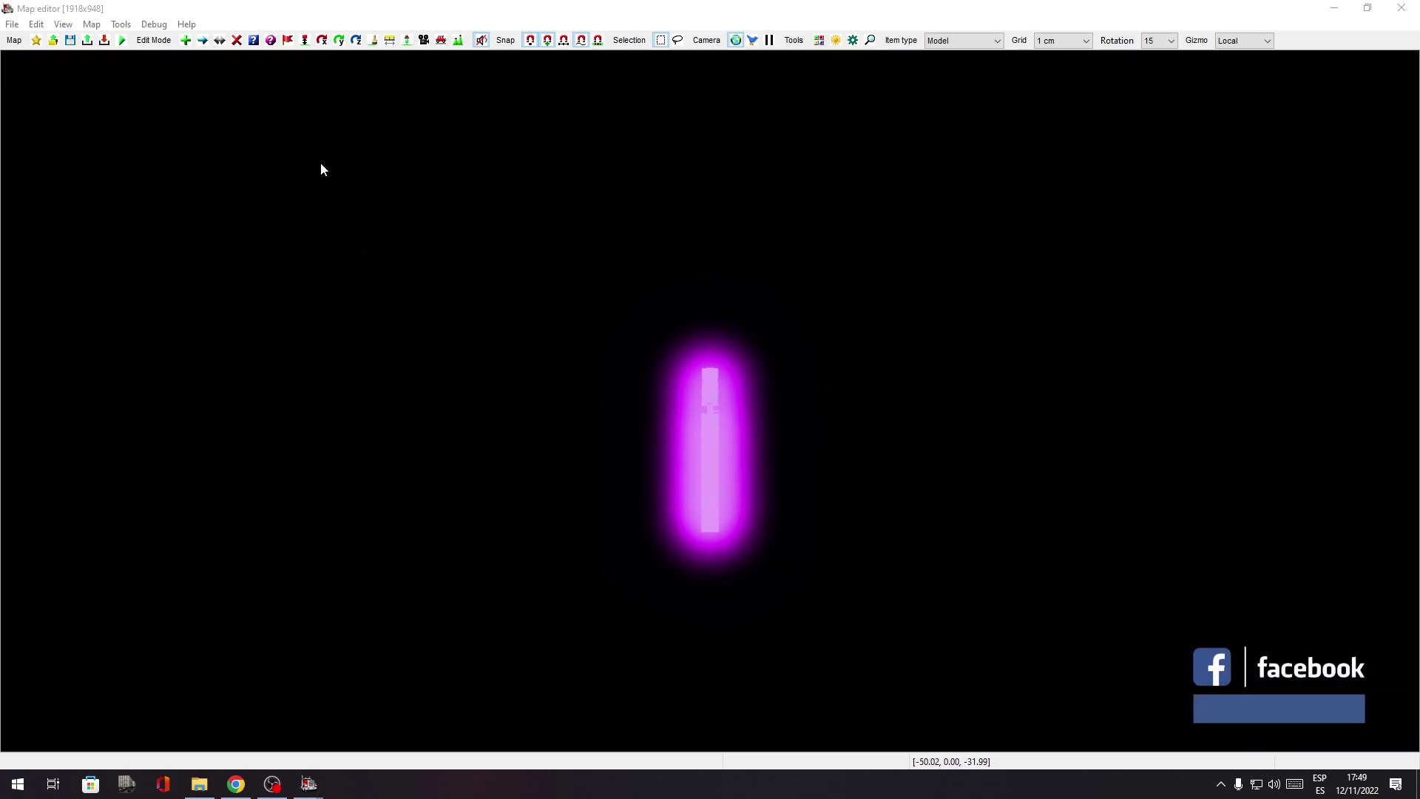
Load the map WolfMap.mbd from the /map/ directory.
click(53, 40)
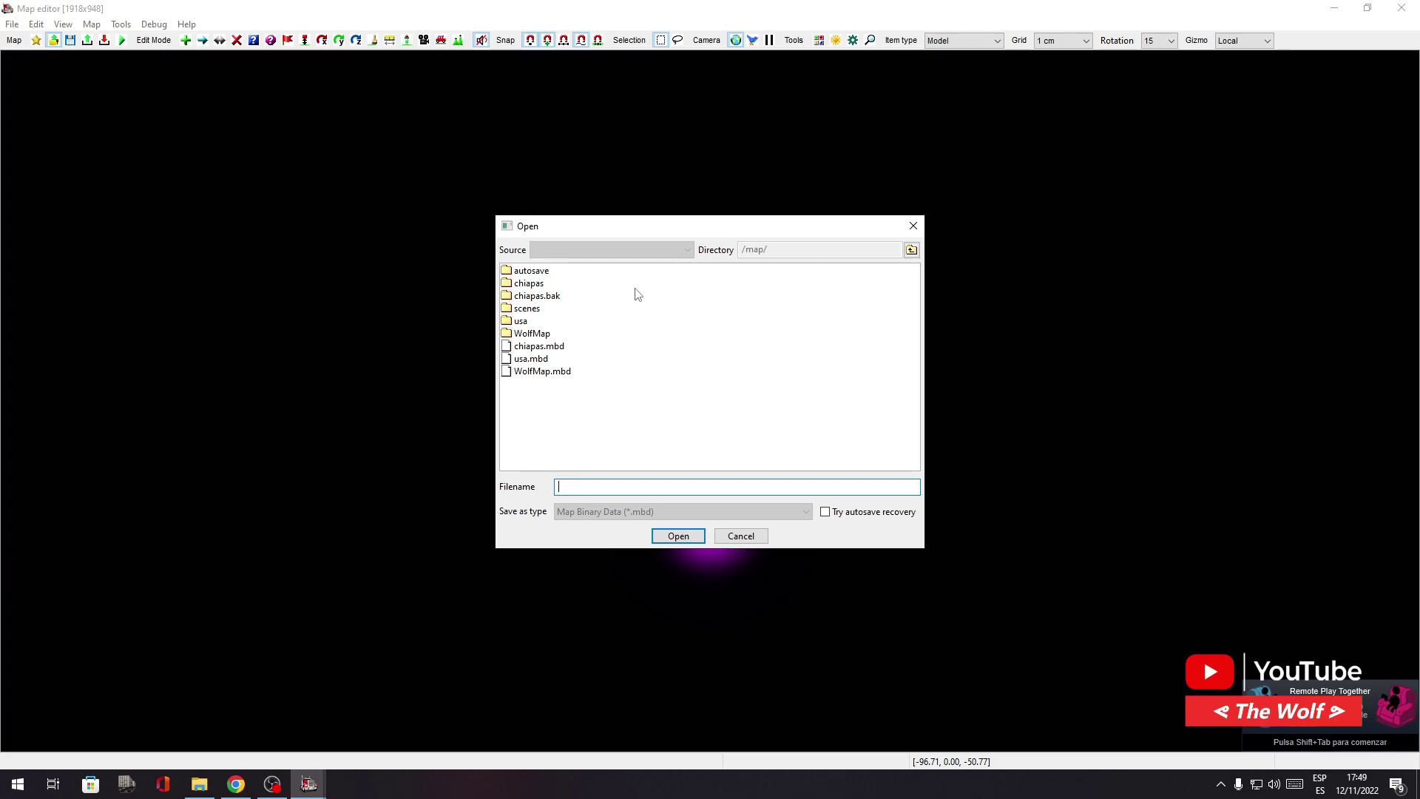
click(742, 538)
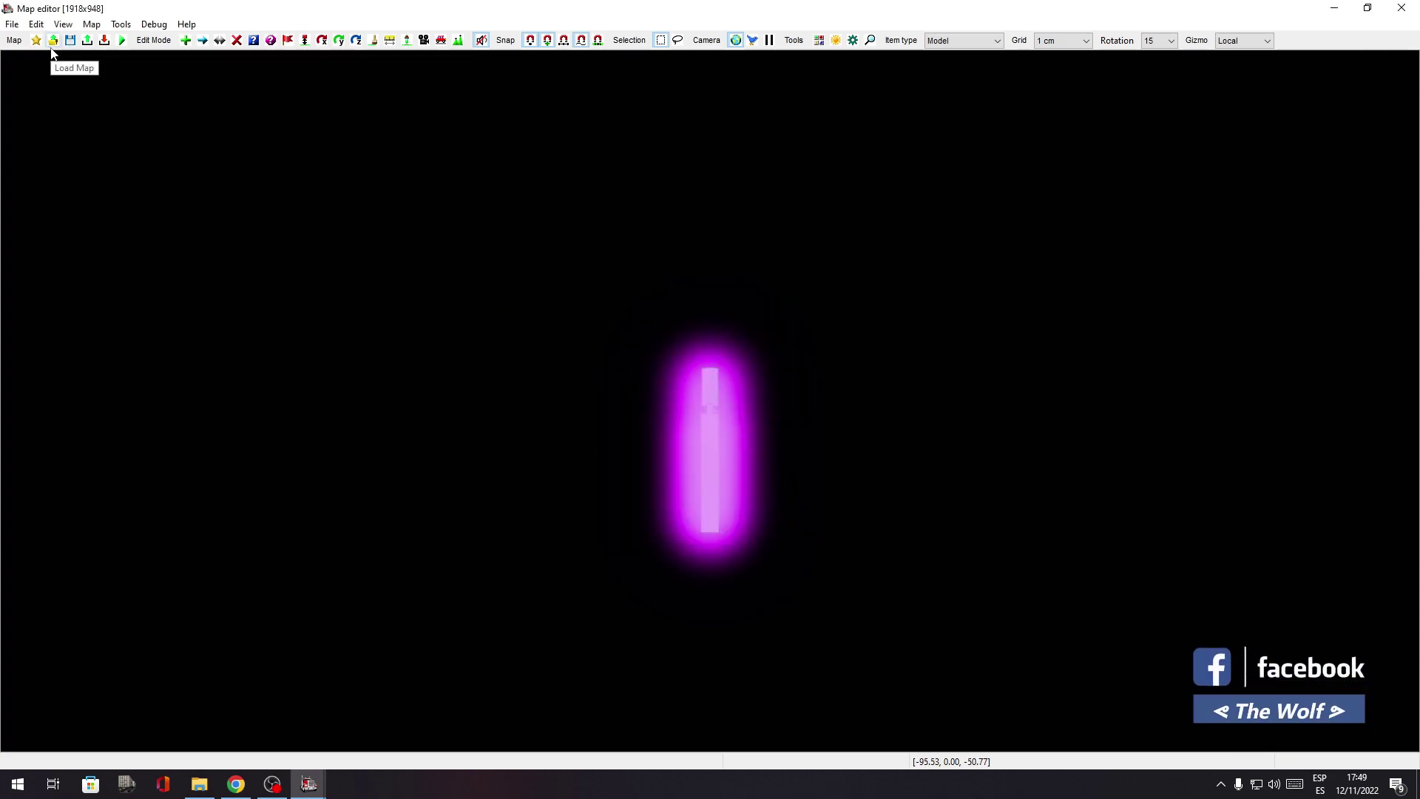
click(54, 41)
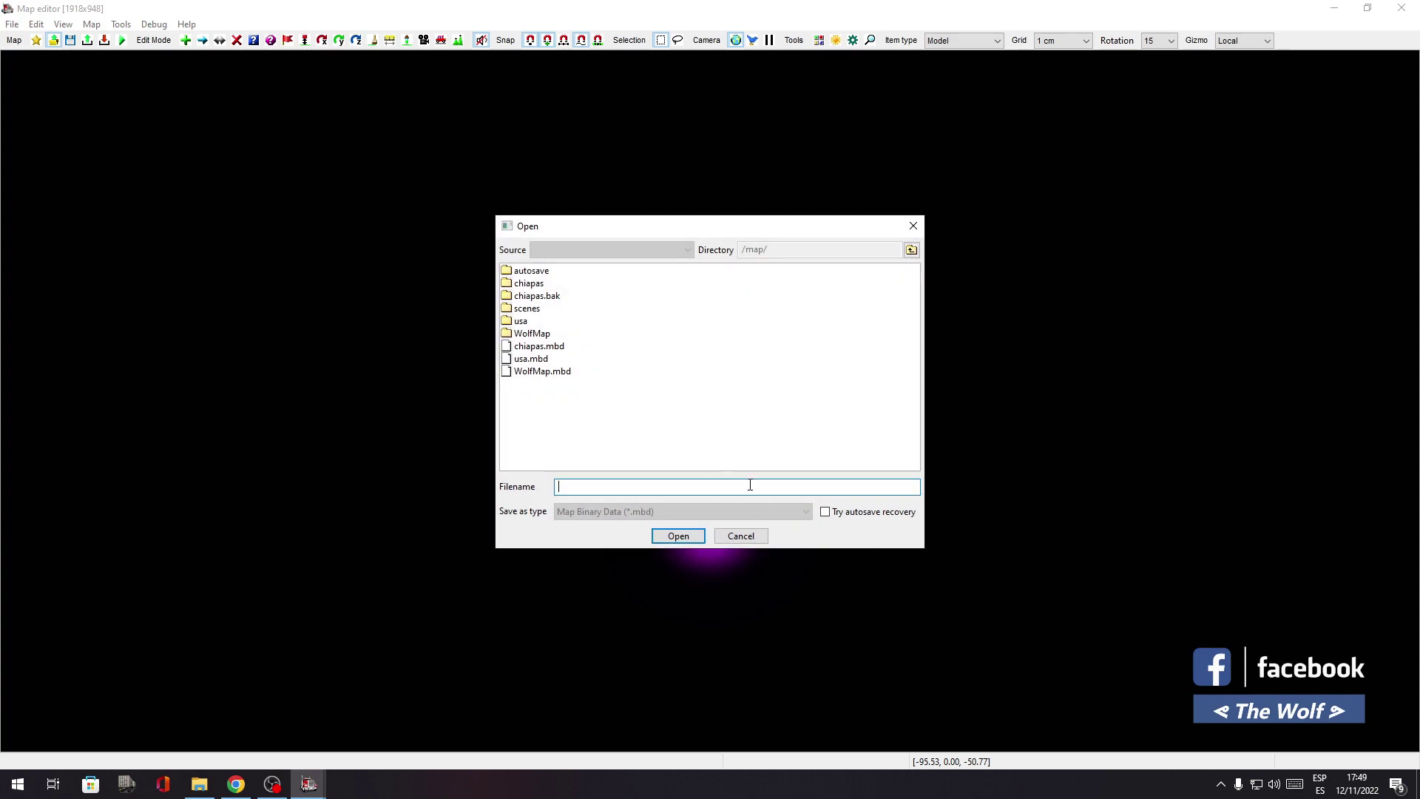
click(544, 372)
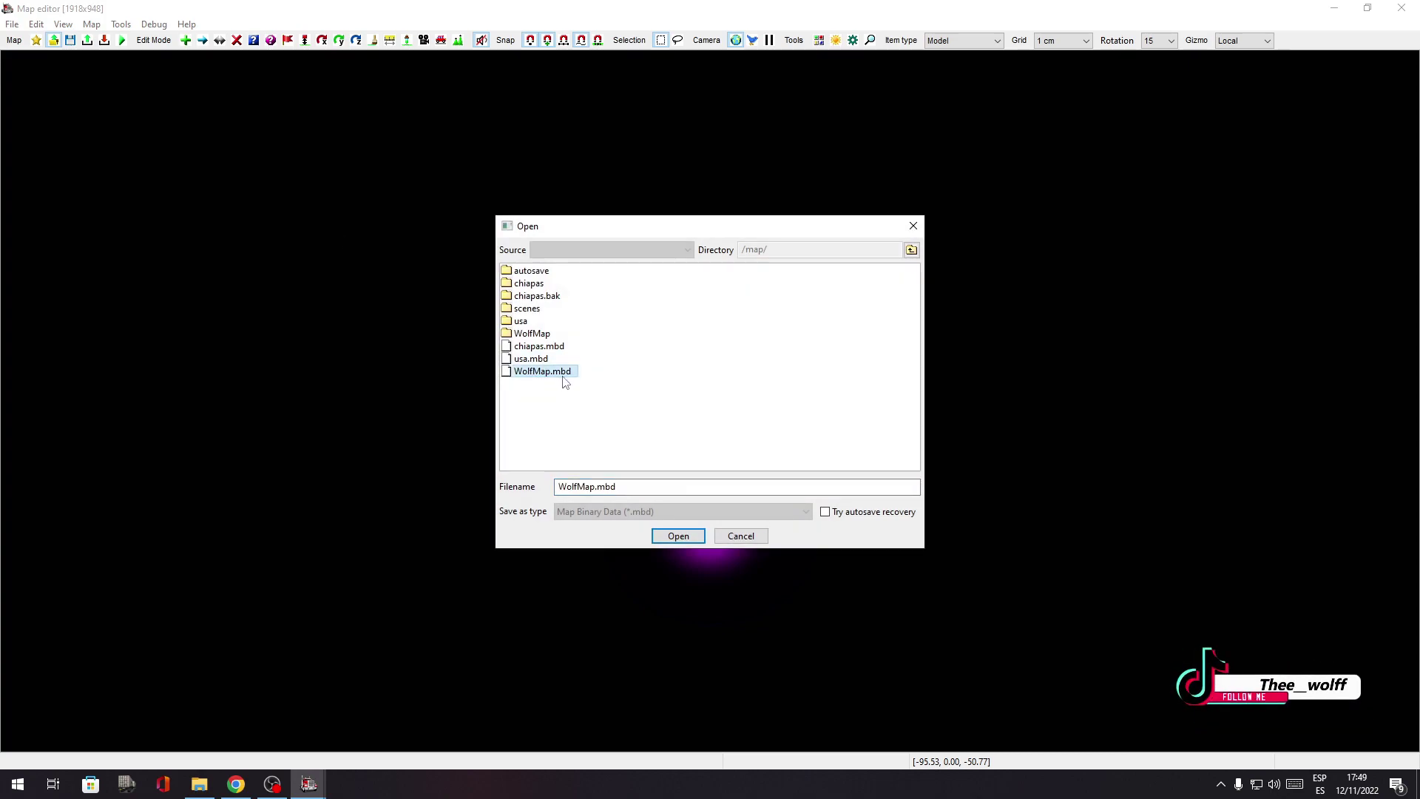
click(671, 534)
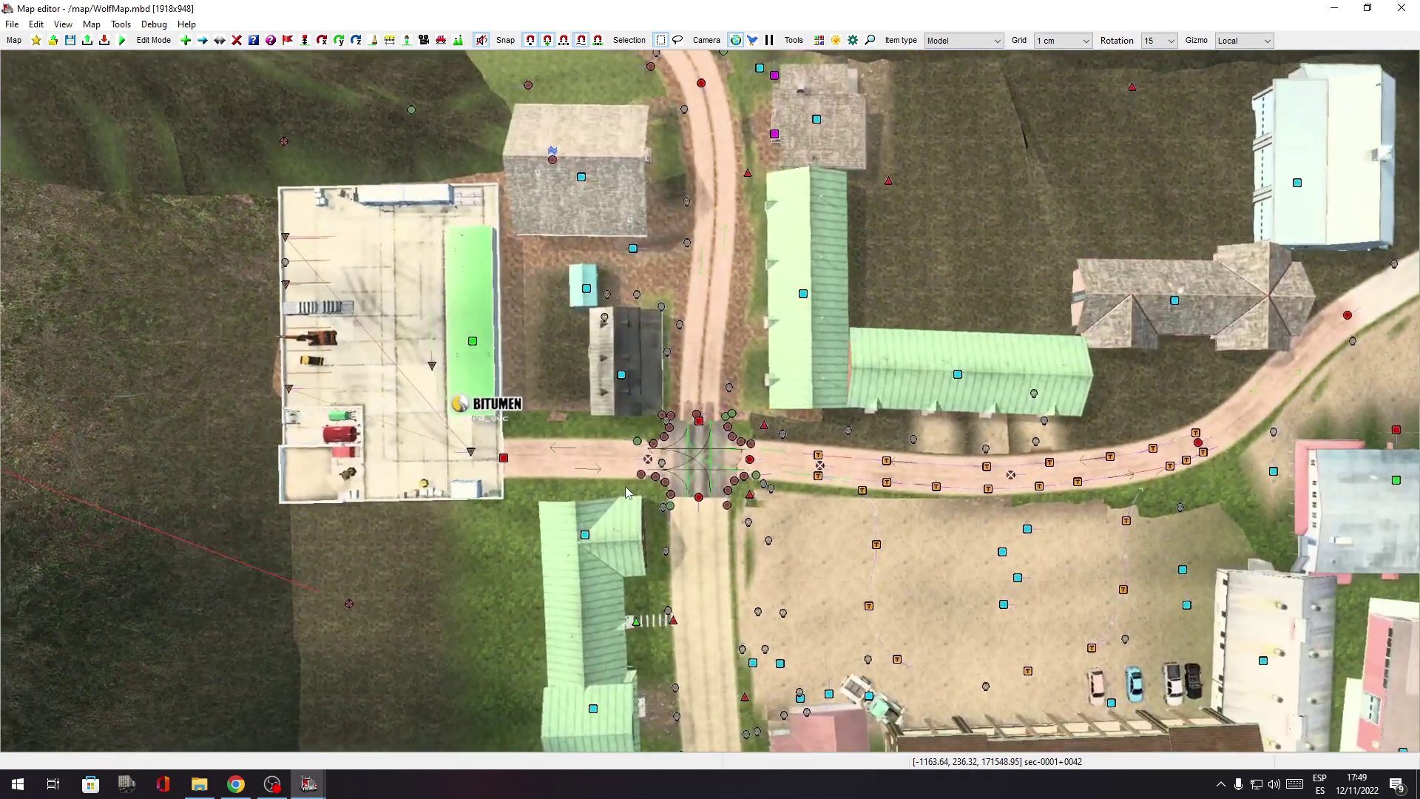
Look over the loaded town around the Bitumen yard and crossroads, and put the Content browser window away.
scroll(627, 492, down, 6)
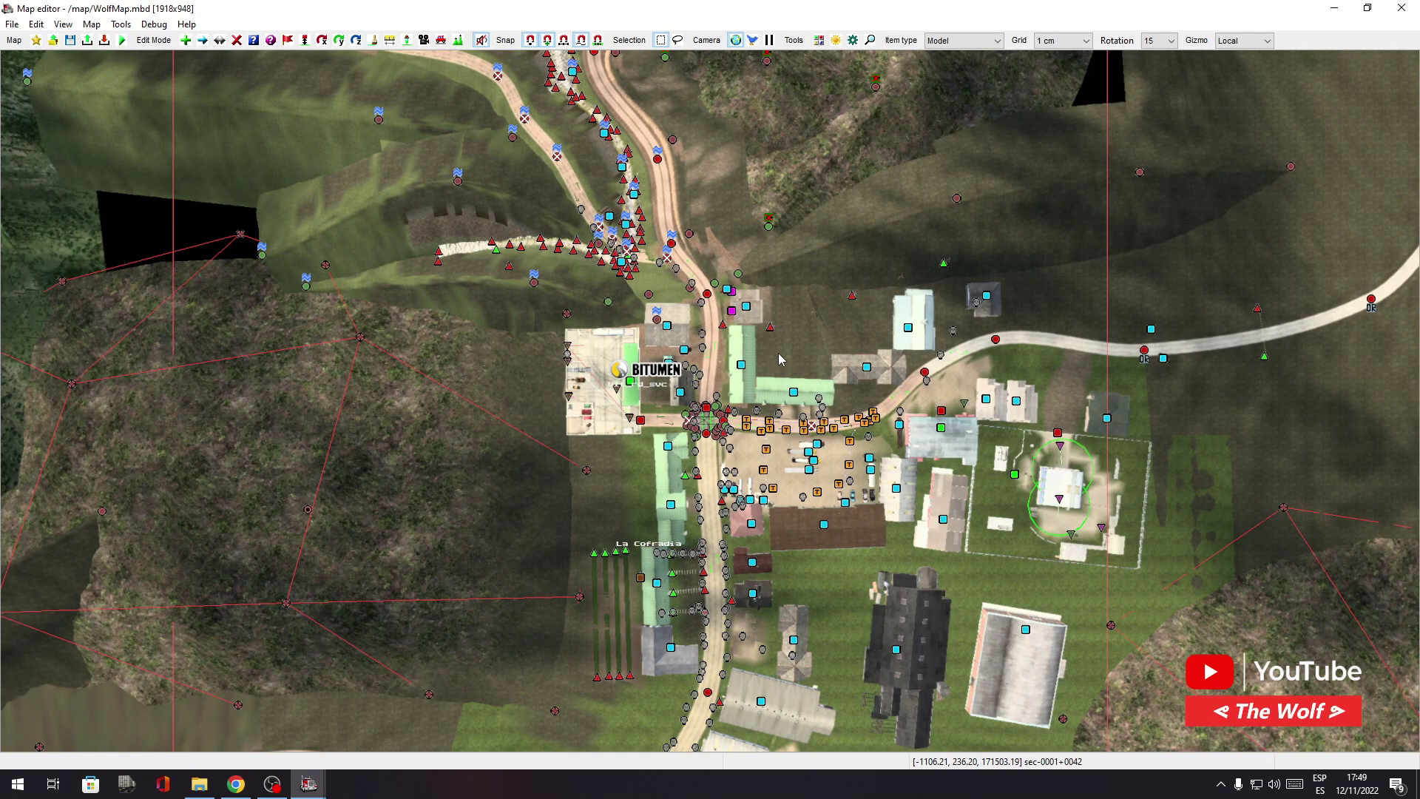
scroll(778, 359, up, 5)
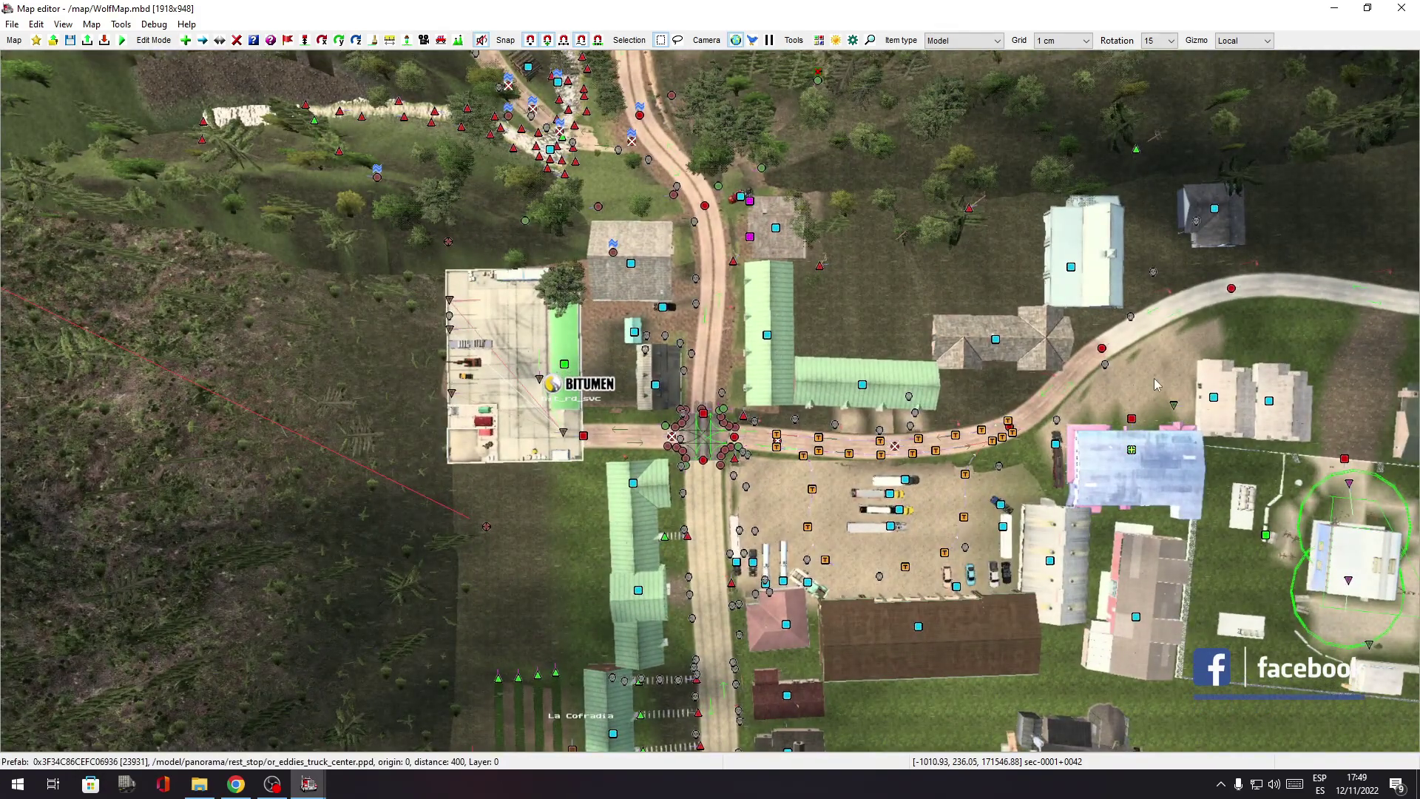
scroll(943, 388, down, 2)
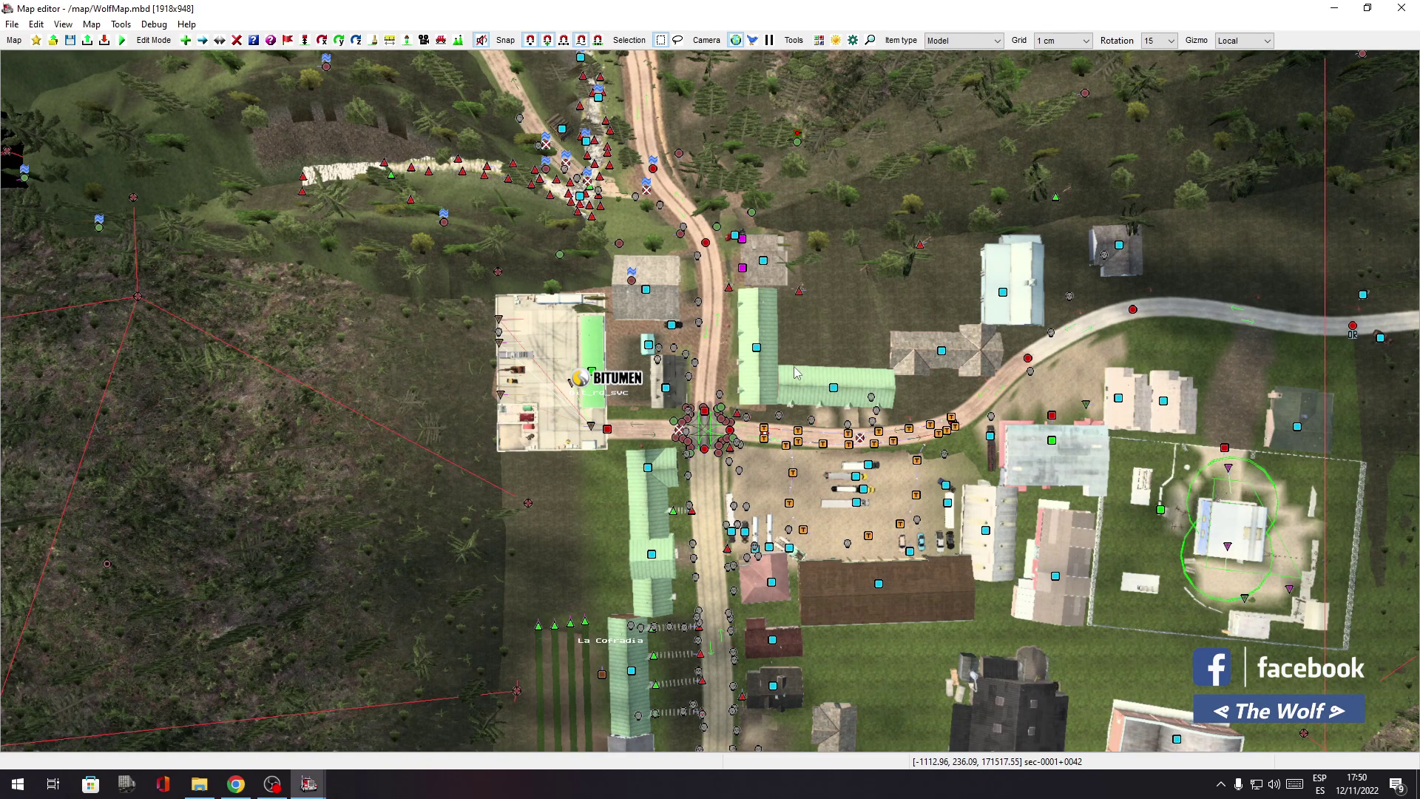
scroll(988, 312, down, 3)
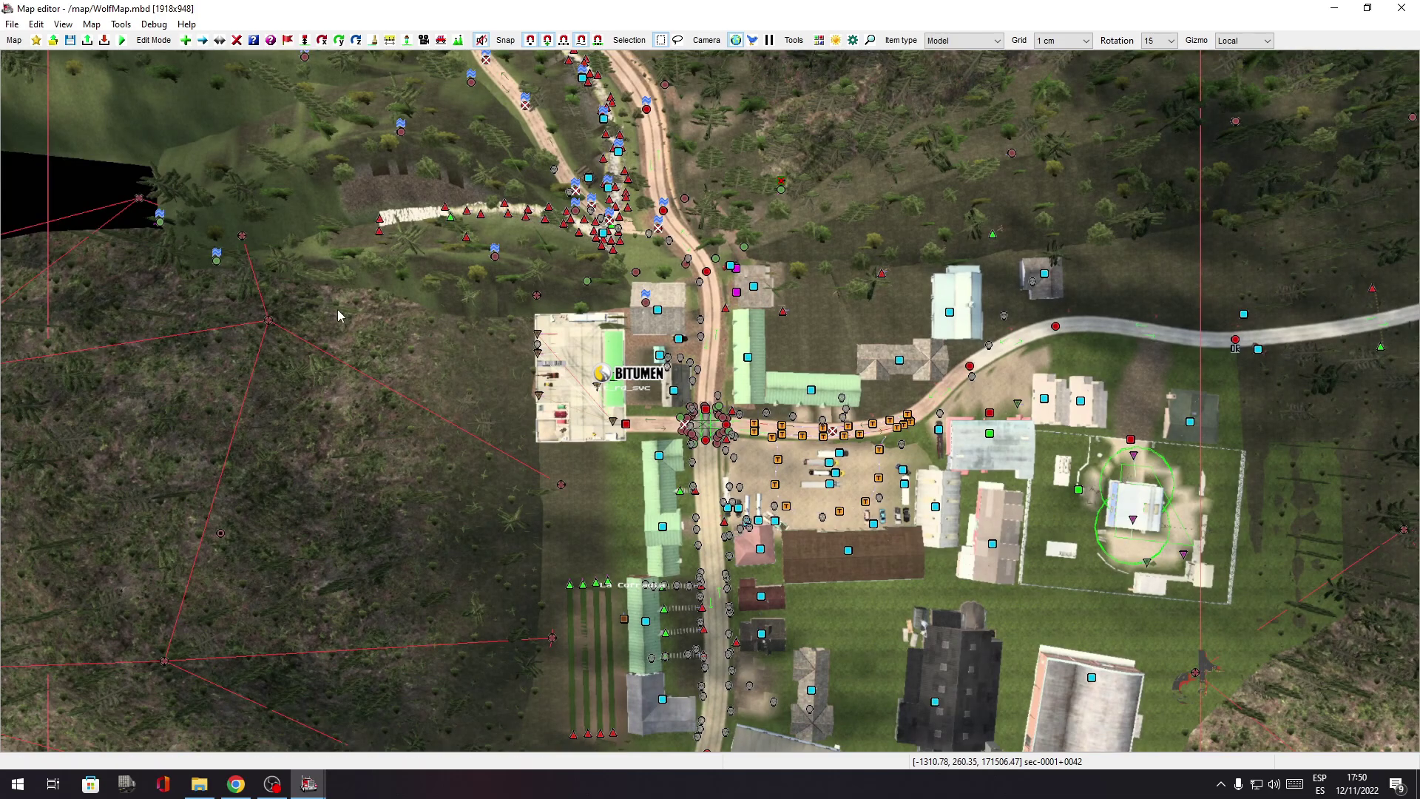
mouse_move(308, 784)
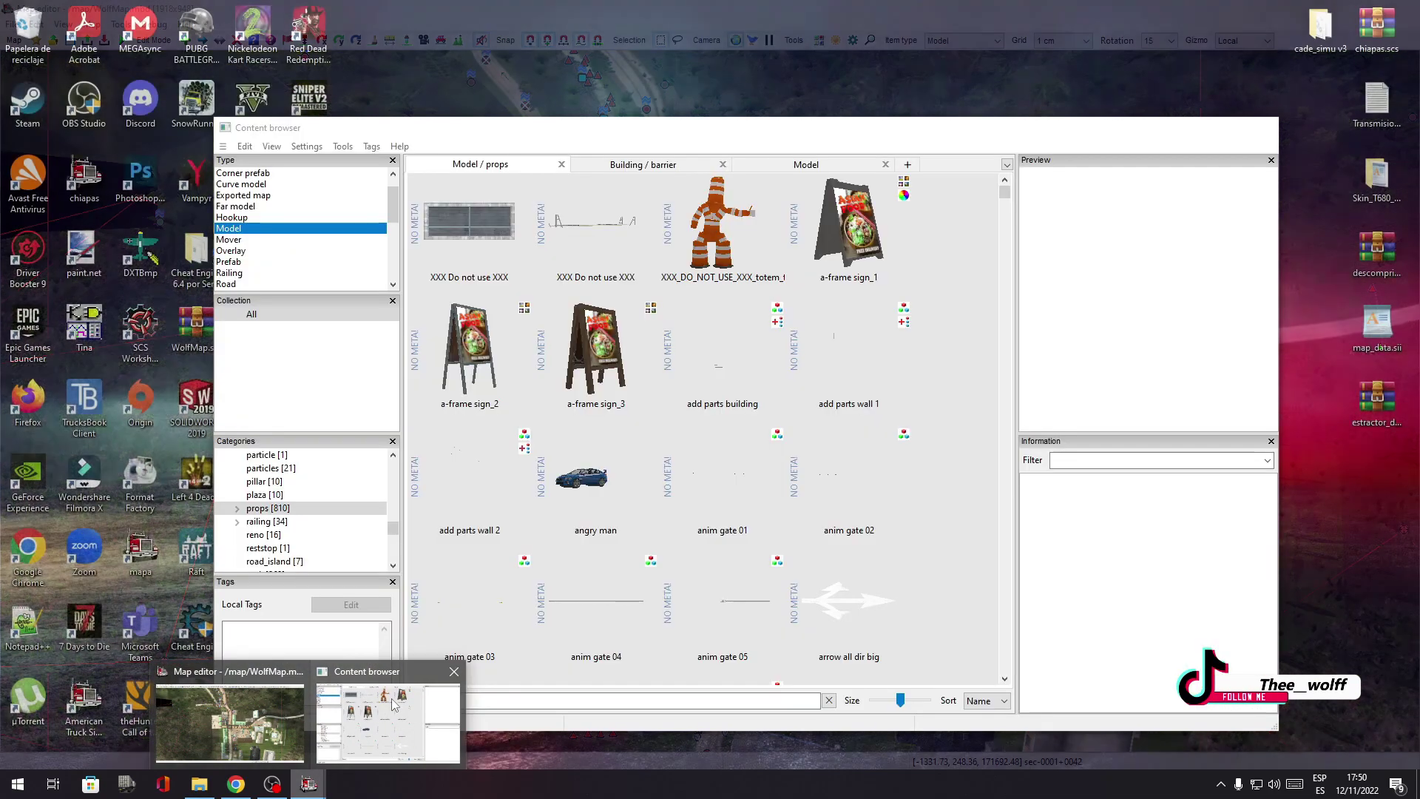
click(380, 723)
click(1194, 128)
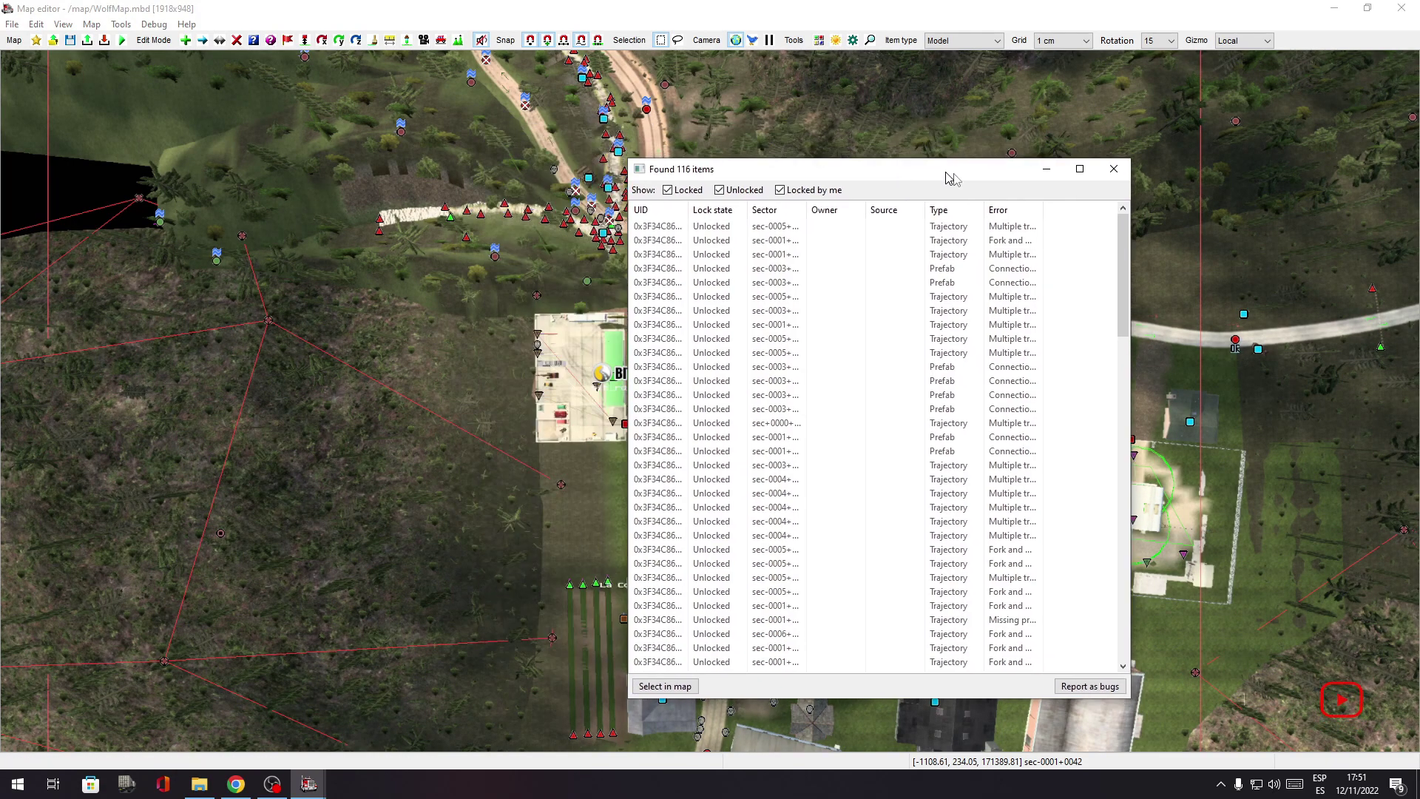
Move the found items window clear of the town and review its list of trajectory and prefab errors.
drag(952, 178, 1047, 146)
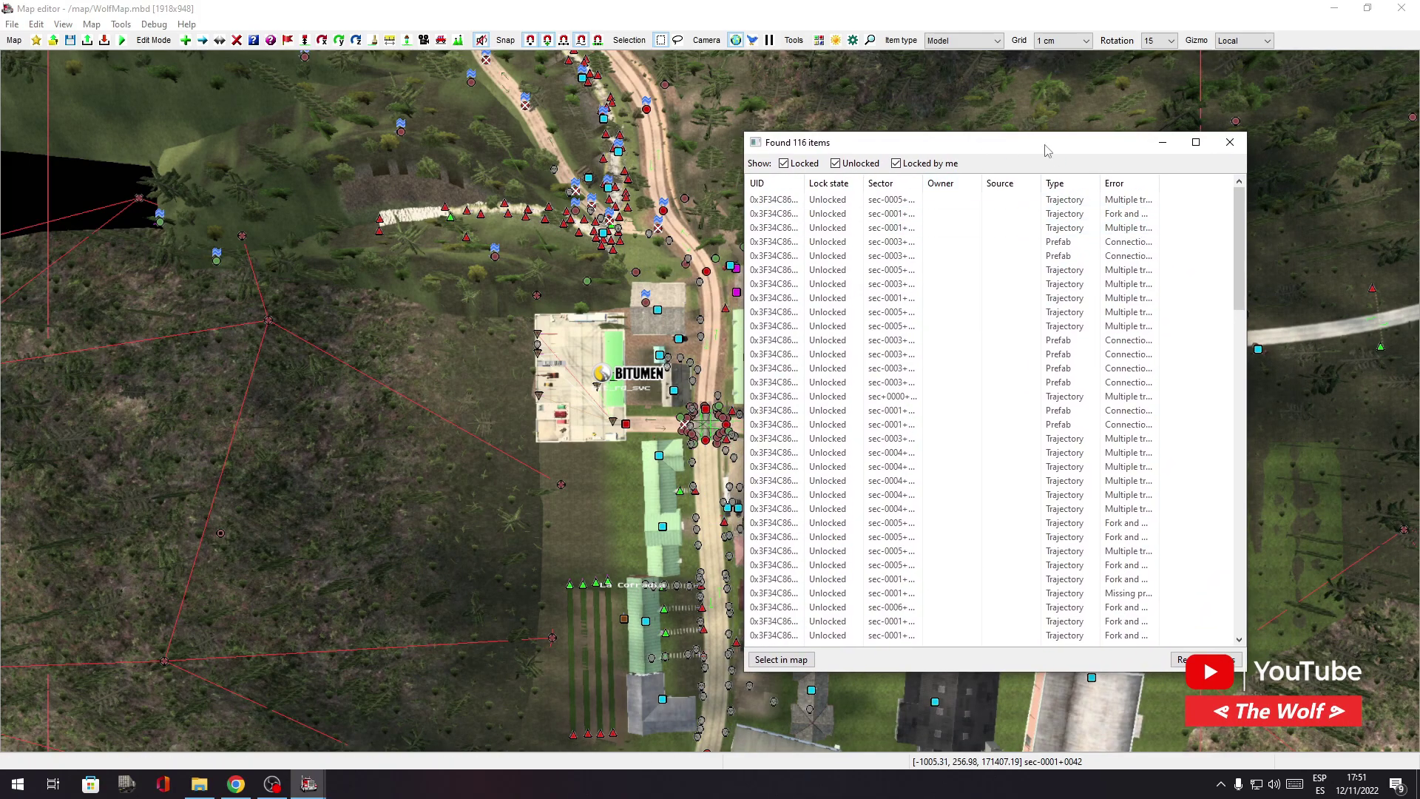
scroll(925, 381, down, 2)
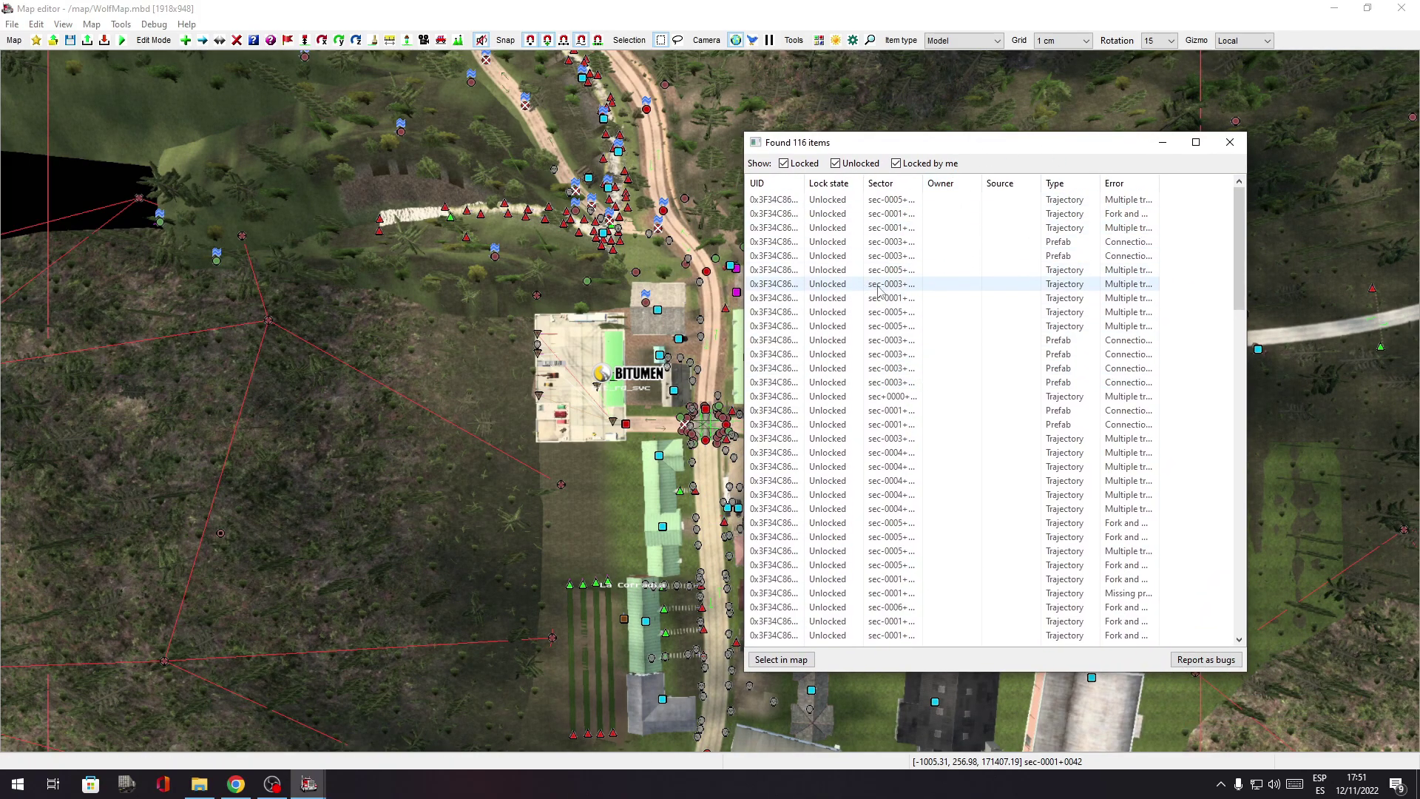
scroll(865, 311, up, 2)
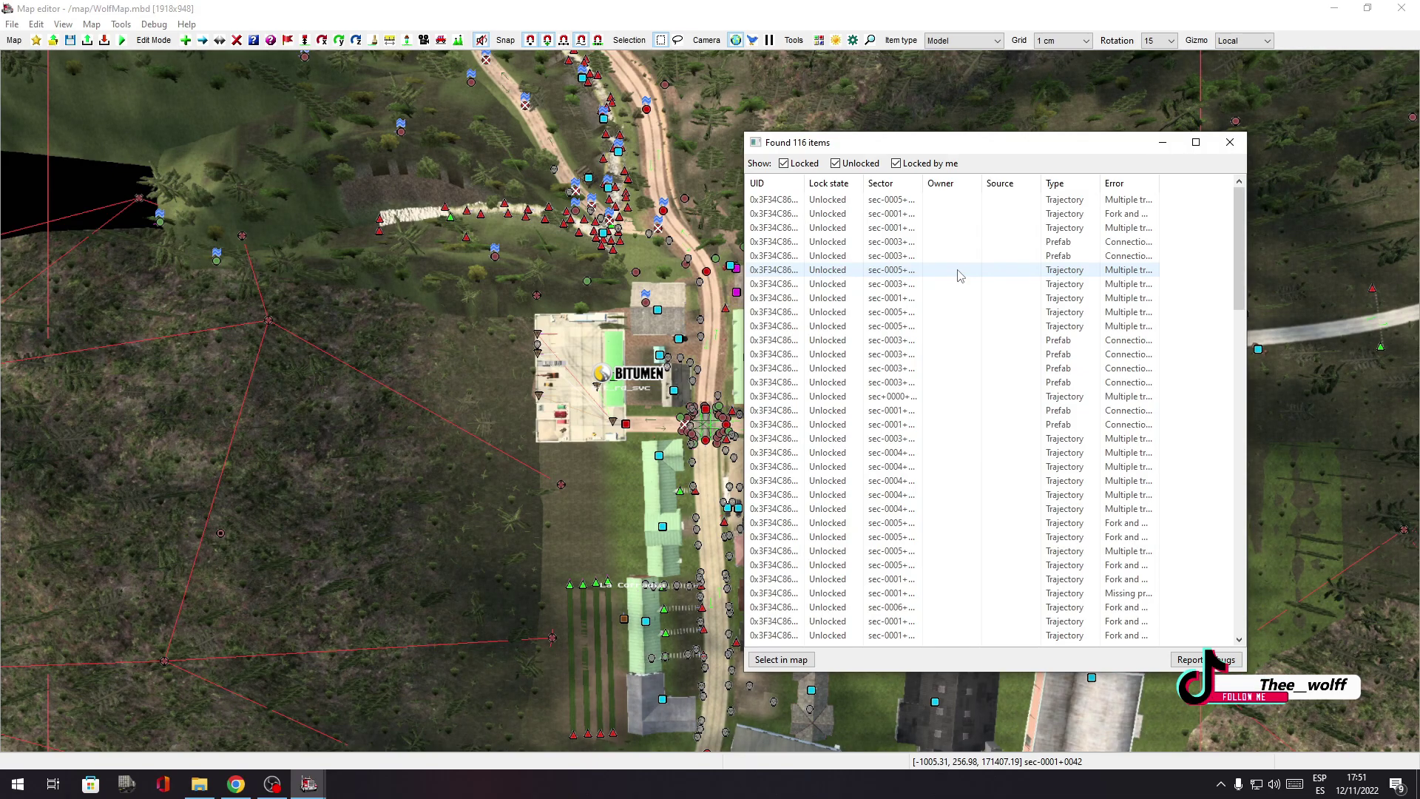
scroll(958, 342, down, 8)
scroll(958, 342, down, 3)
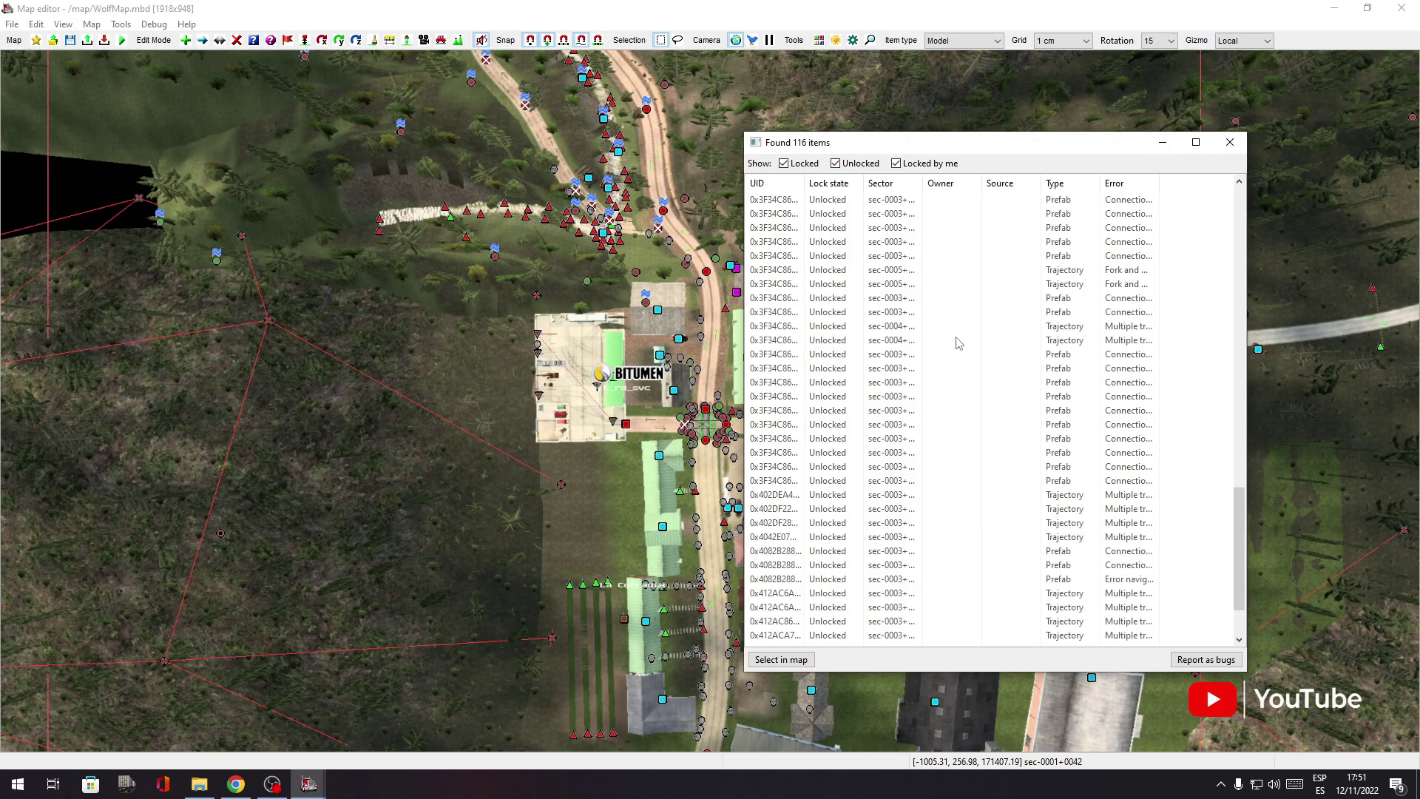
scroll(958, 341, up, 10)
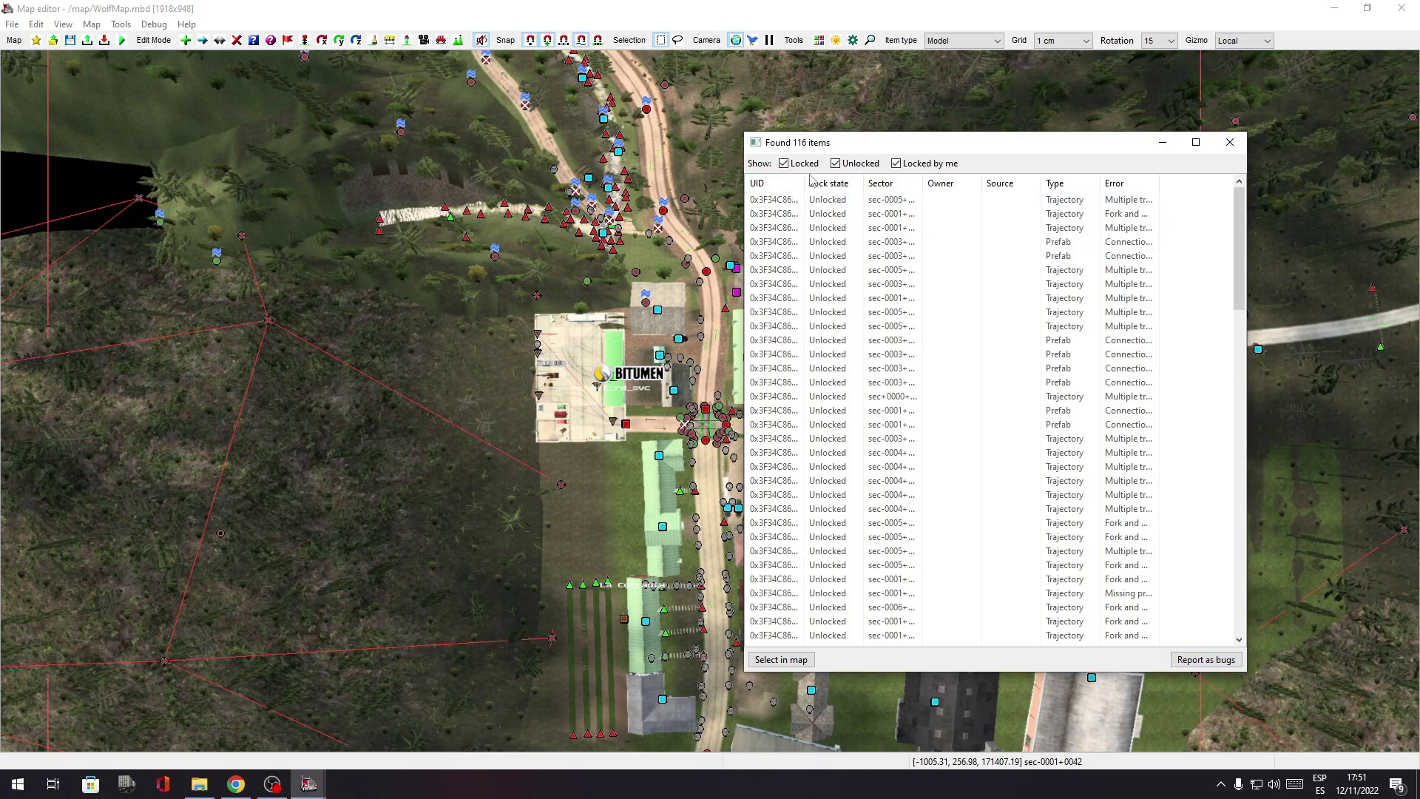
Hide the unlocked items in the found items list and close that window.
drag(854, 147, 813, 142)
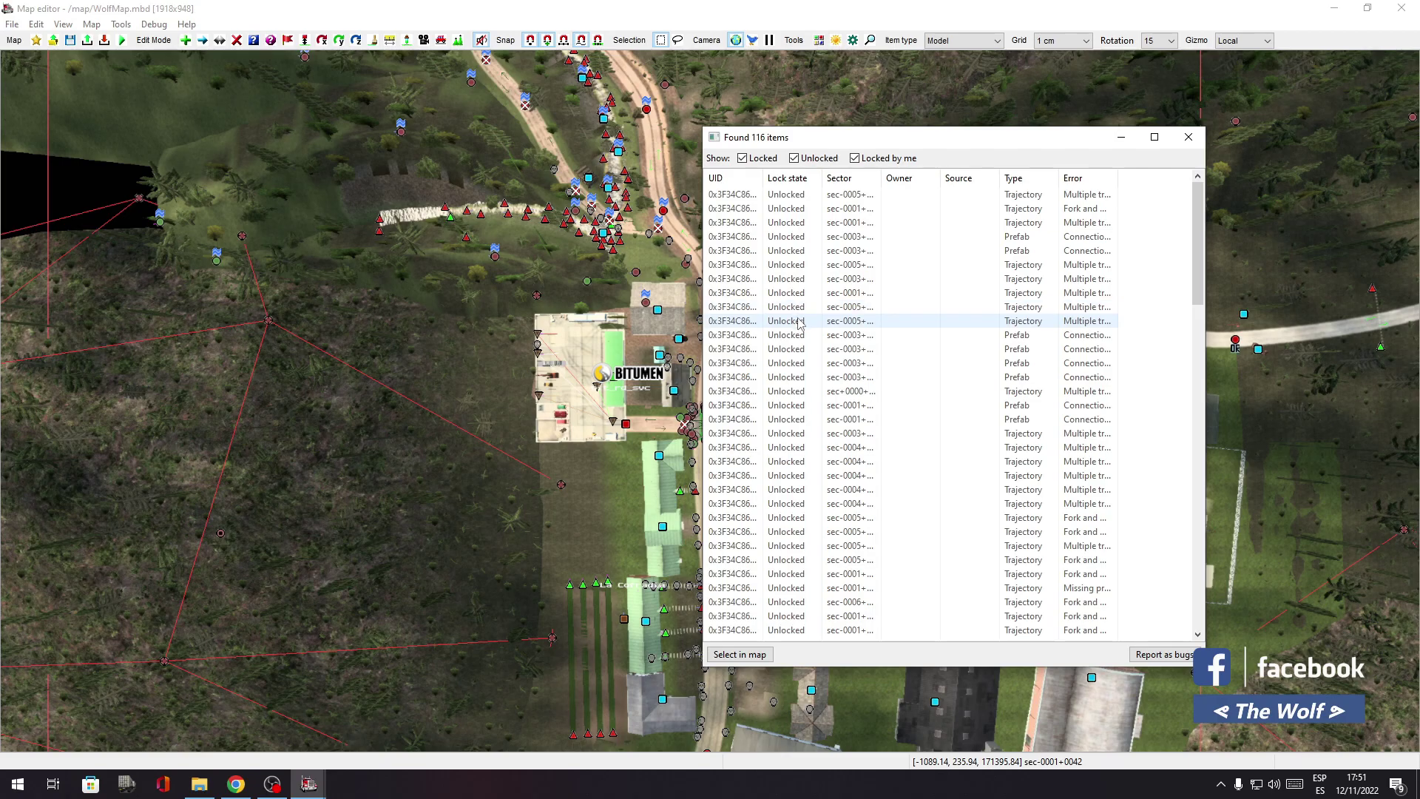
click(795, 160)
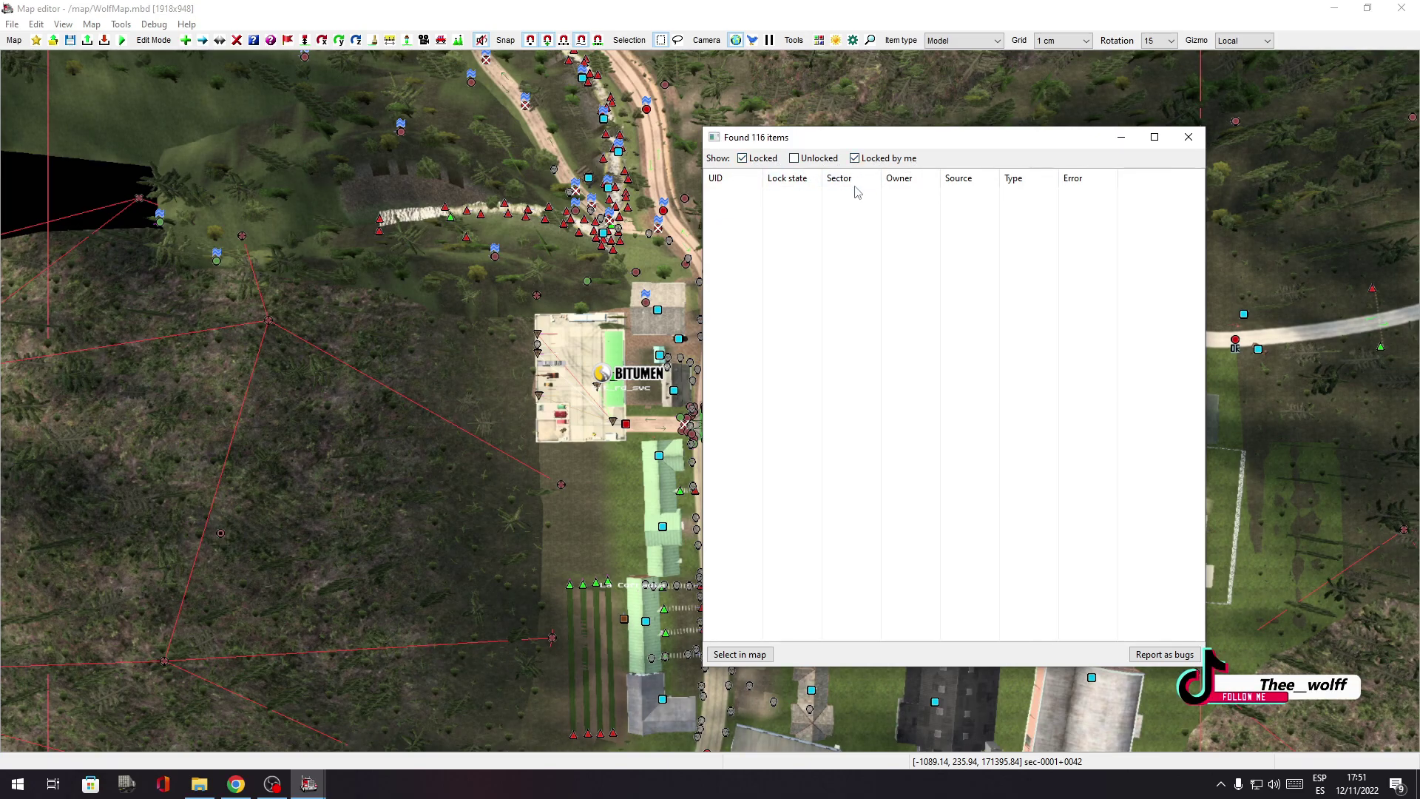
click(795, 159)
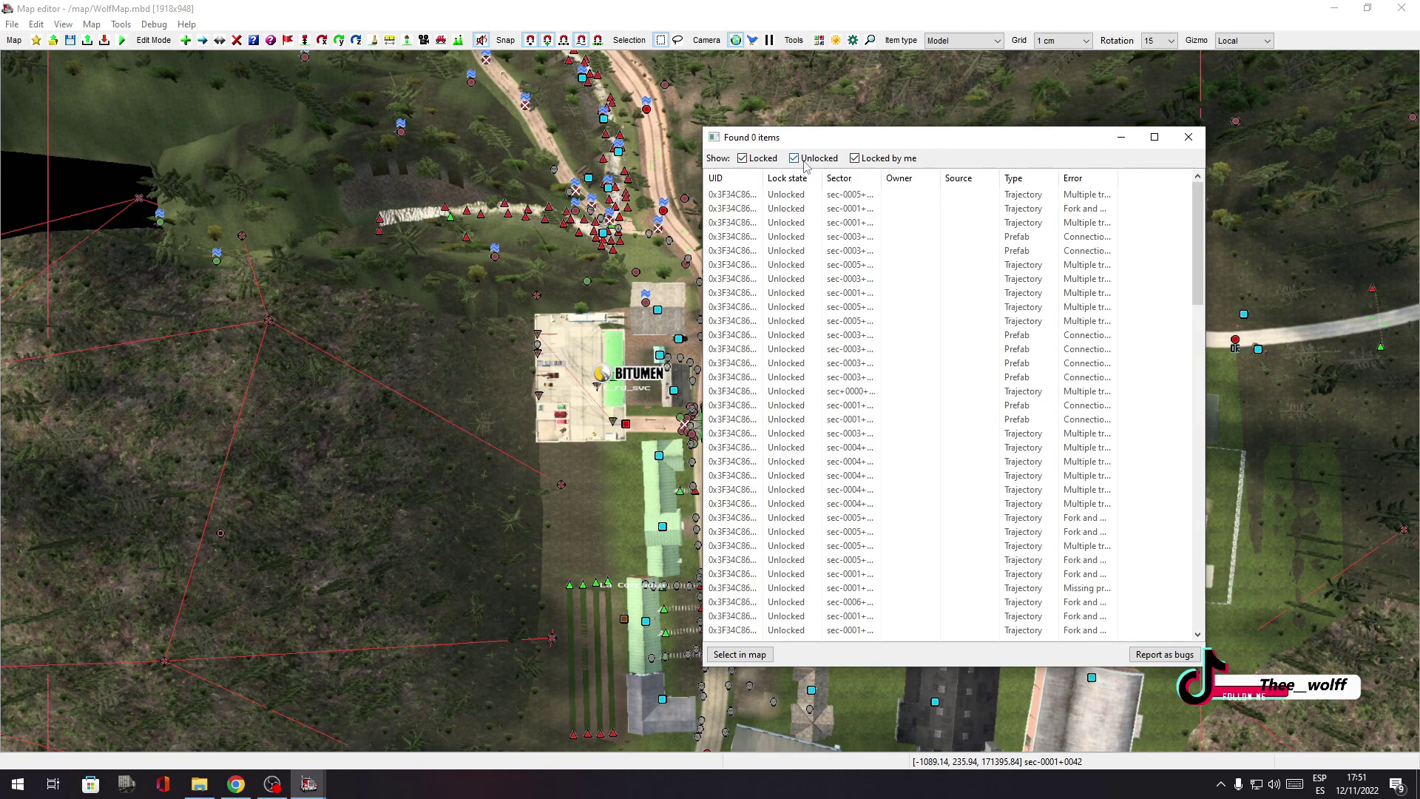
click(796, 159)
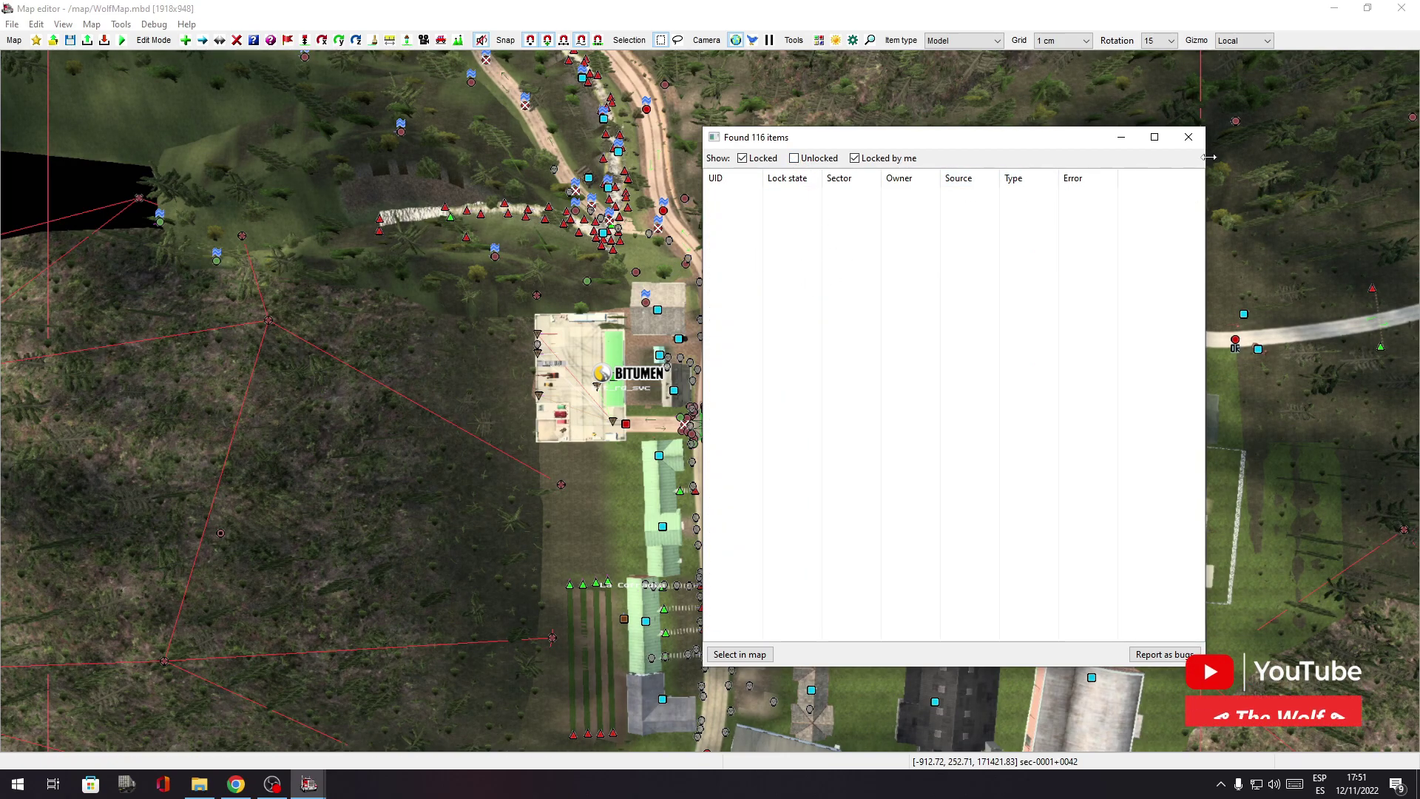
click(1189, 136)
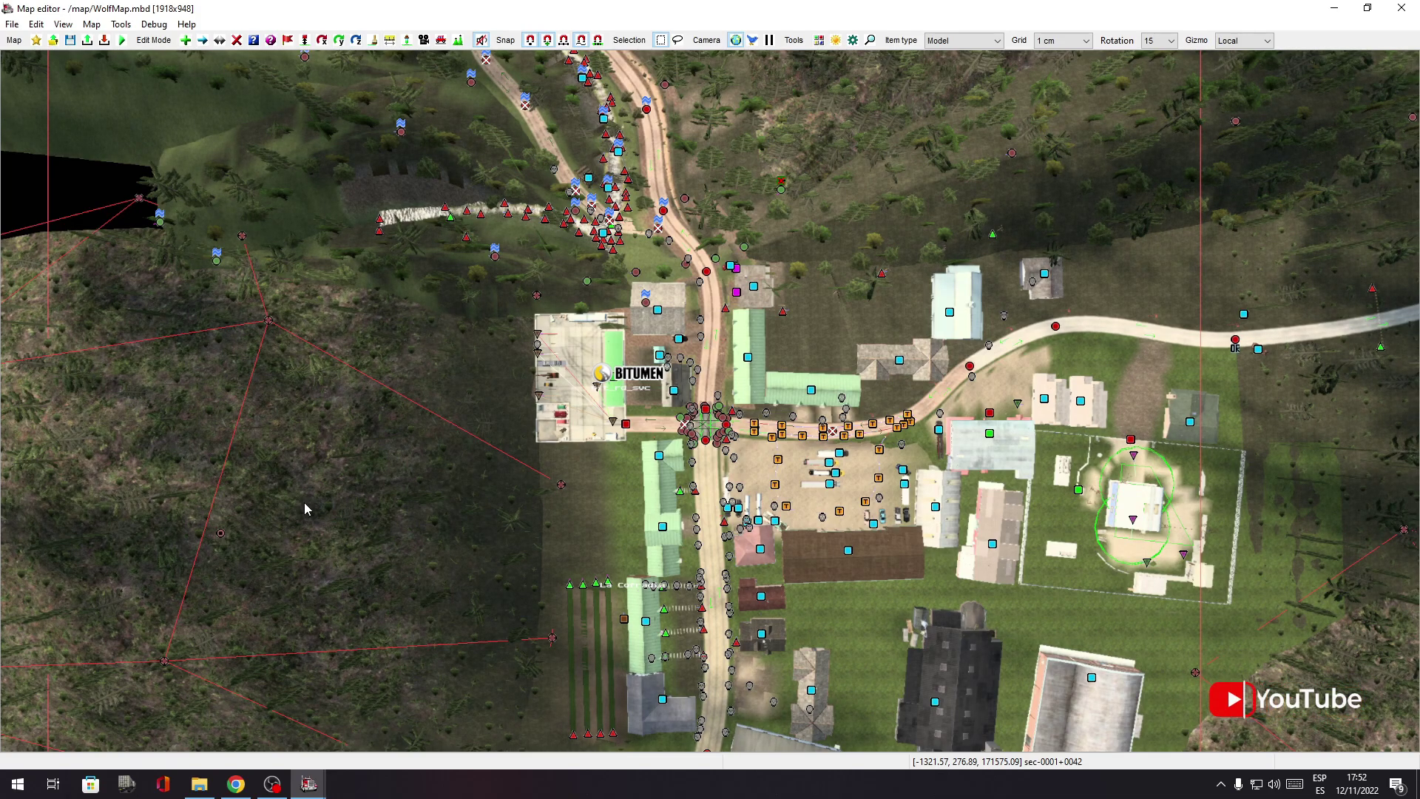
Recompute the whole WolfMap map and accept the rebuild confirmation.
key(s)
key(d)
key(c)
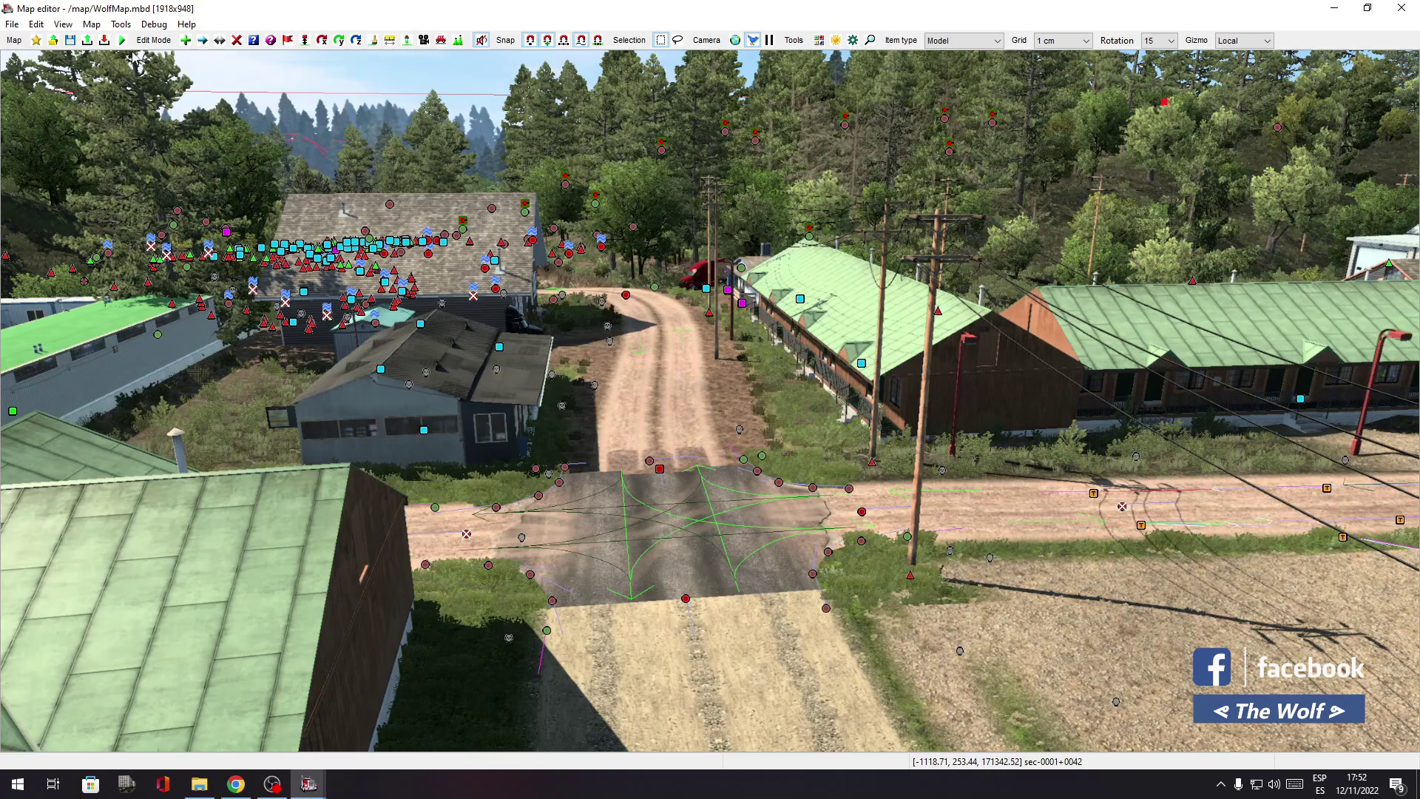
click(91, 24)
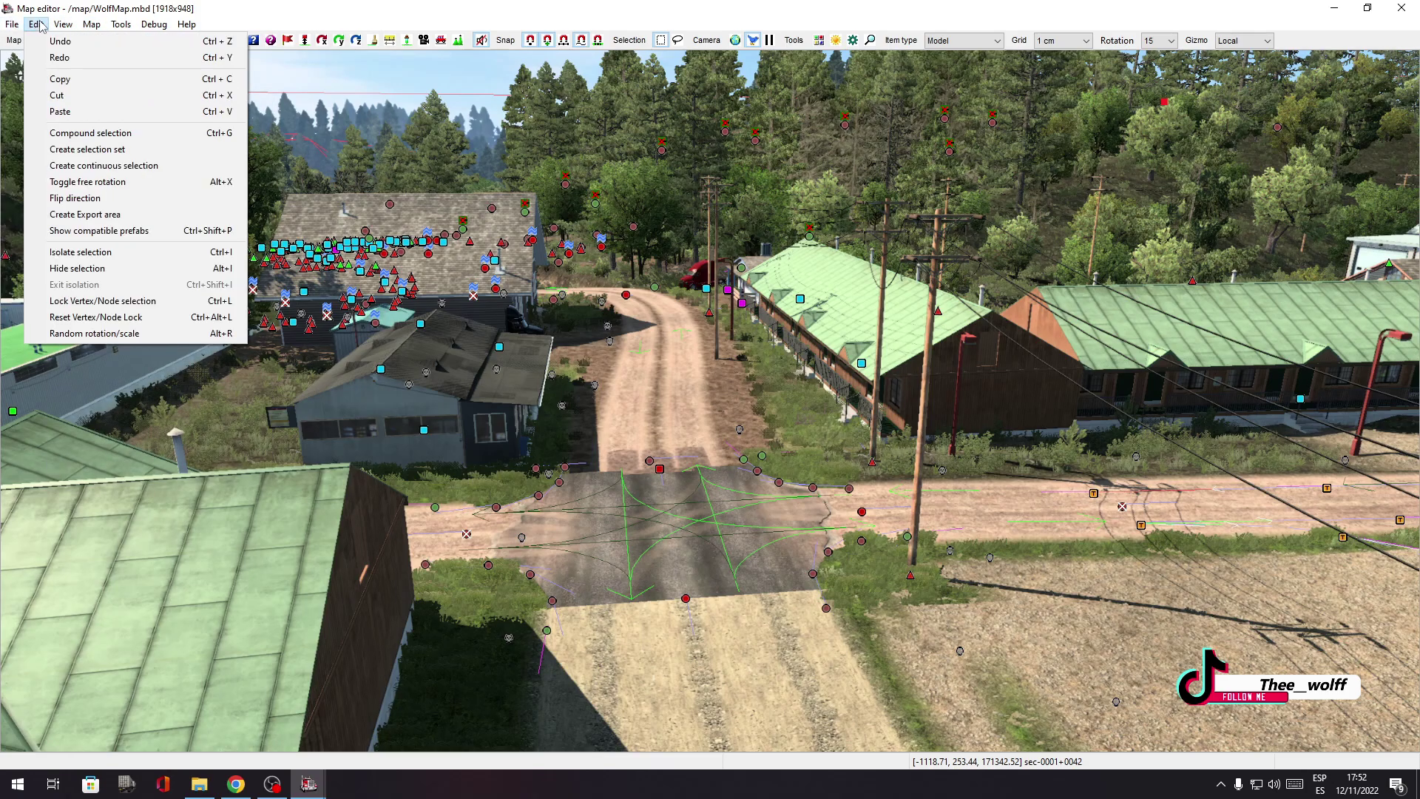
mouse_move(63, 26)
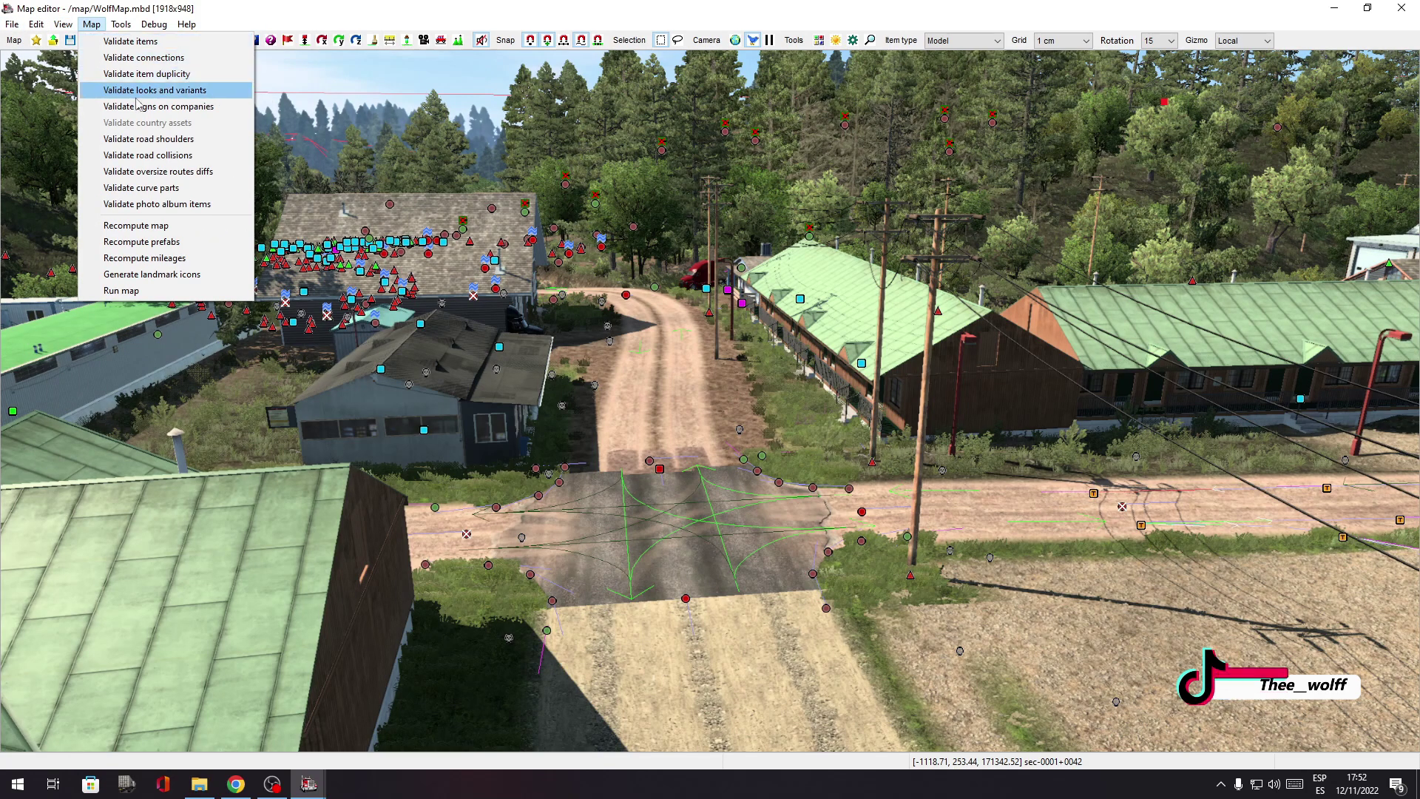
click(161, 228)
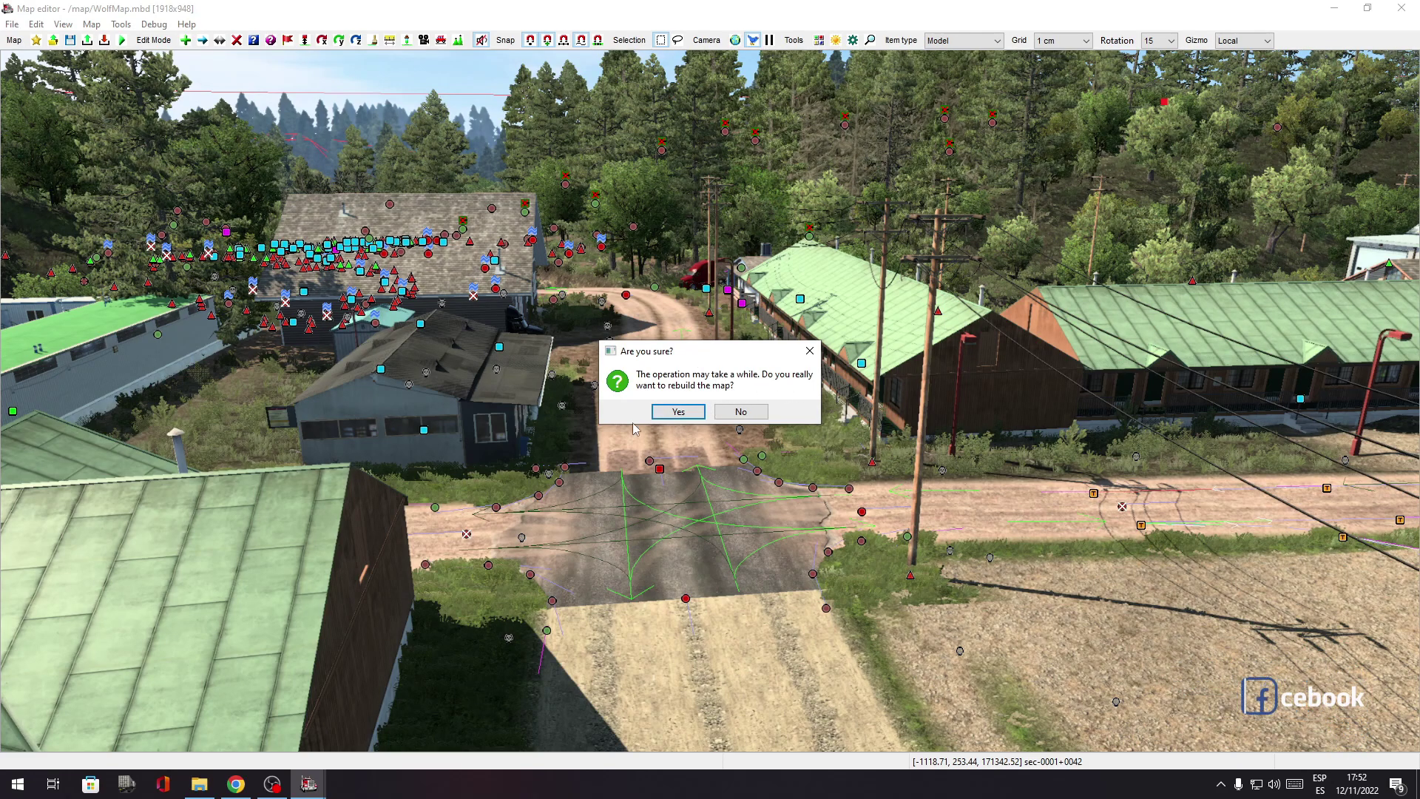
click(677, 412)
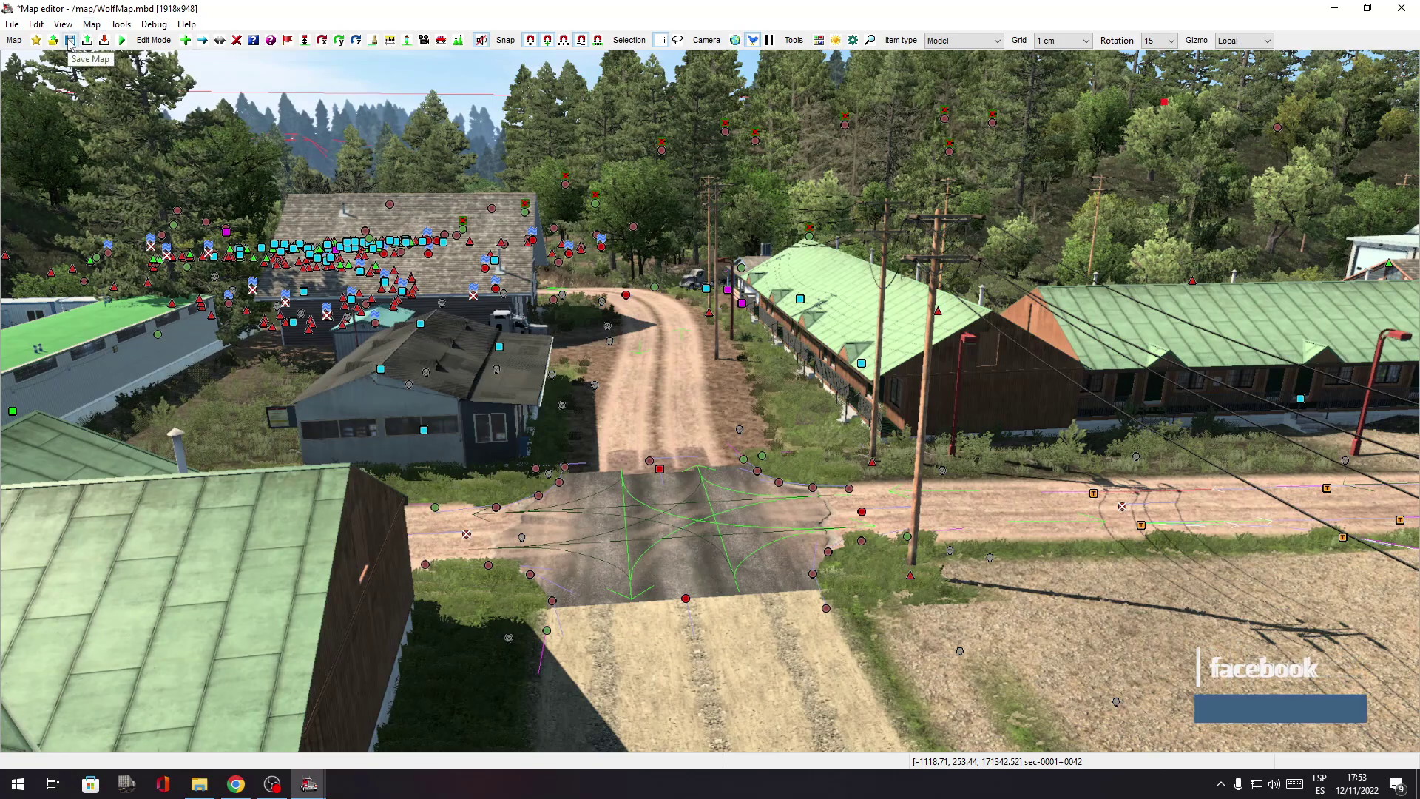
Save the recomputed WolfMap map and close the map editor.
right_drag(666, 370, 10, 183)
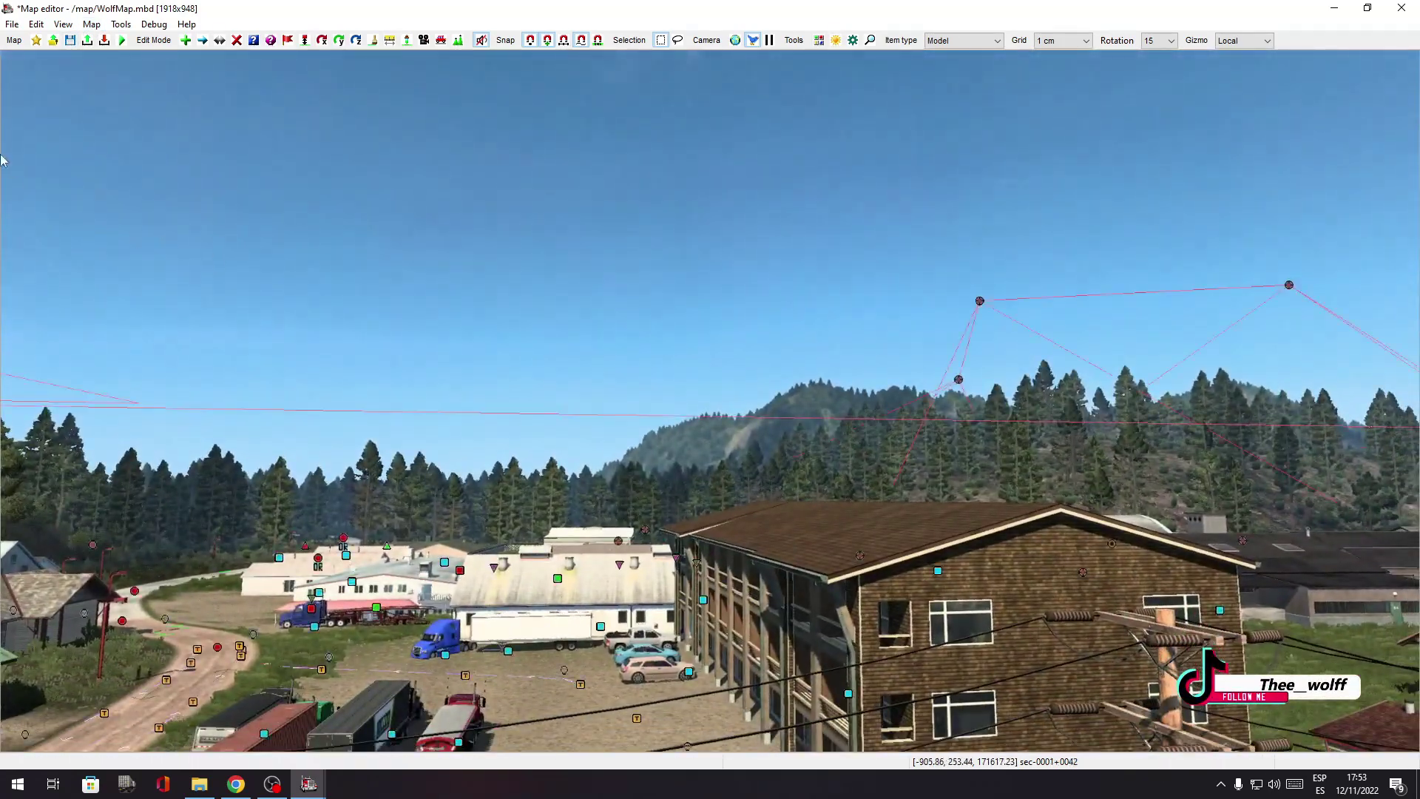
click(69, 41)
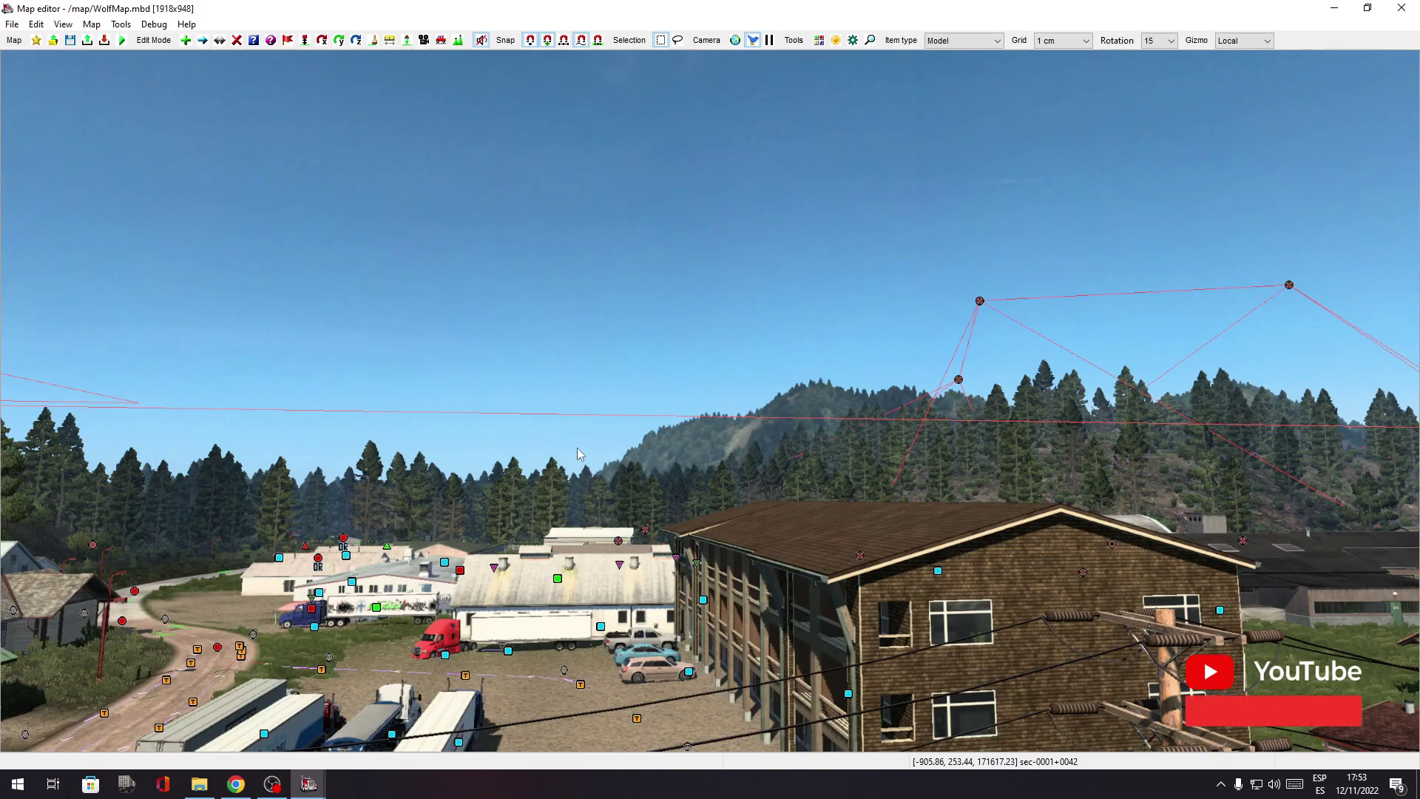
click(1402, 8)
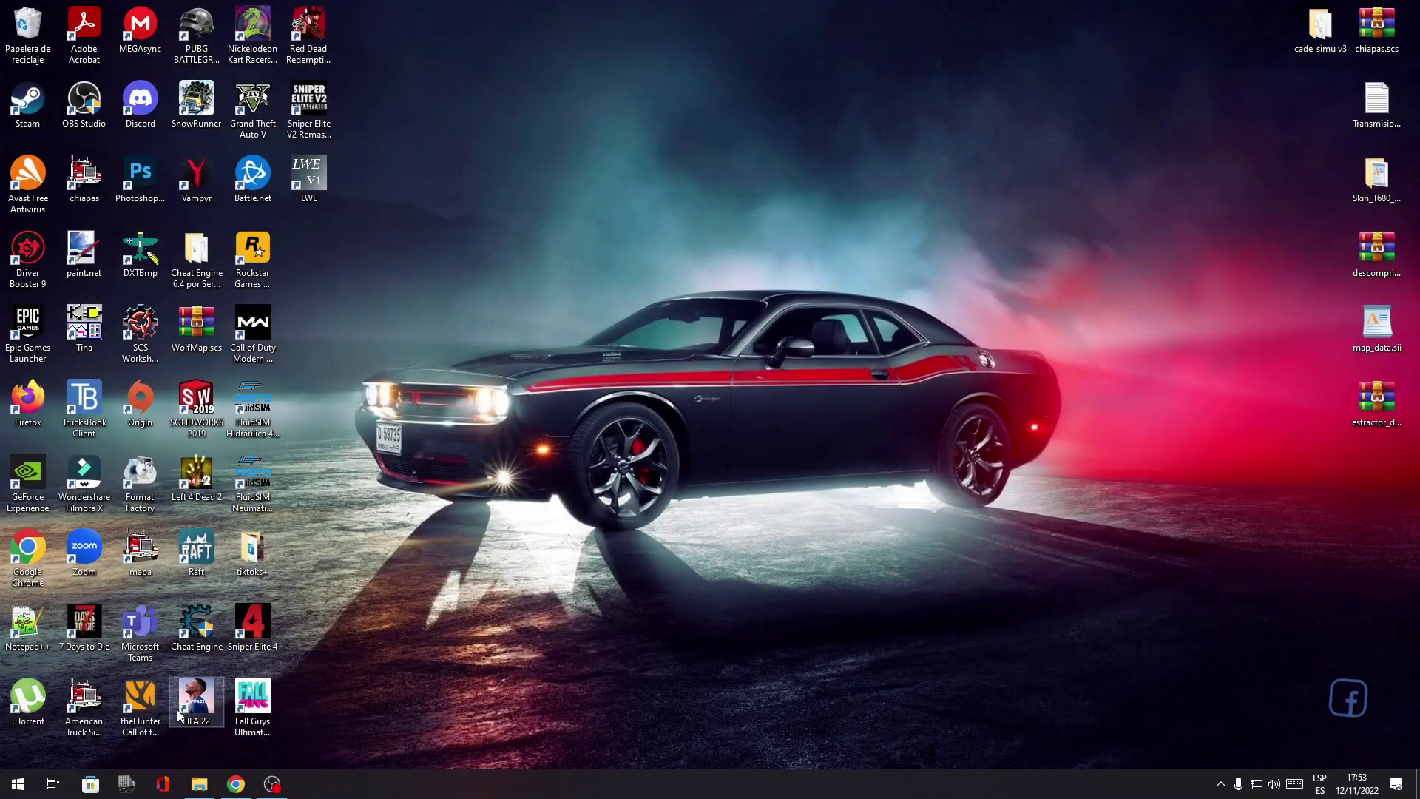
Switch to File Explorer, go to American Truck Simulator's mod folder and open the WolfMap_Solo_43.scs archive.
click(200, 784)
click(321, 220)
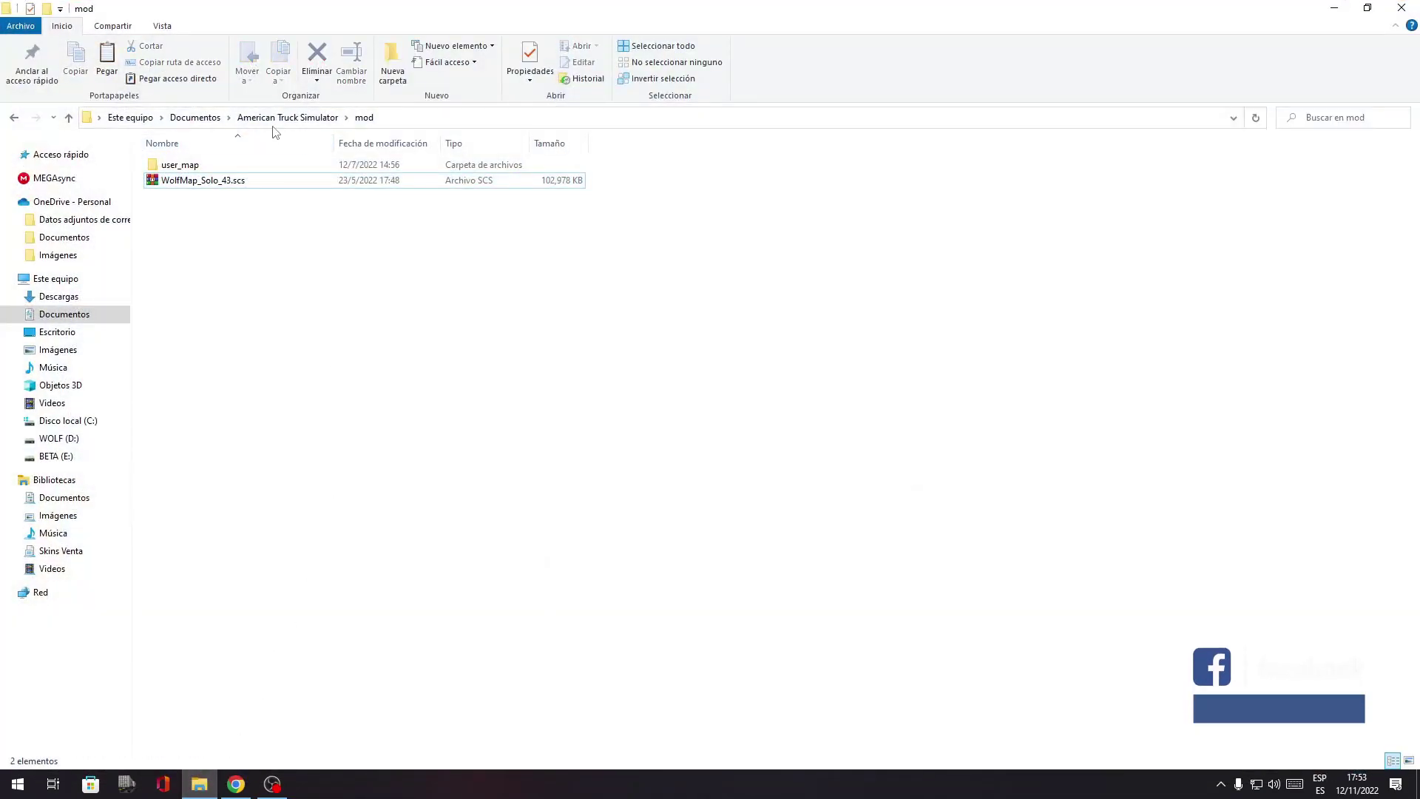
click(209, 122)
double_click(213, 191)
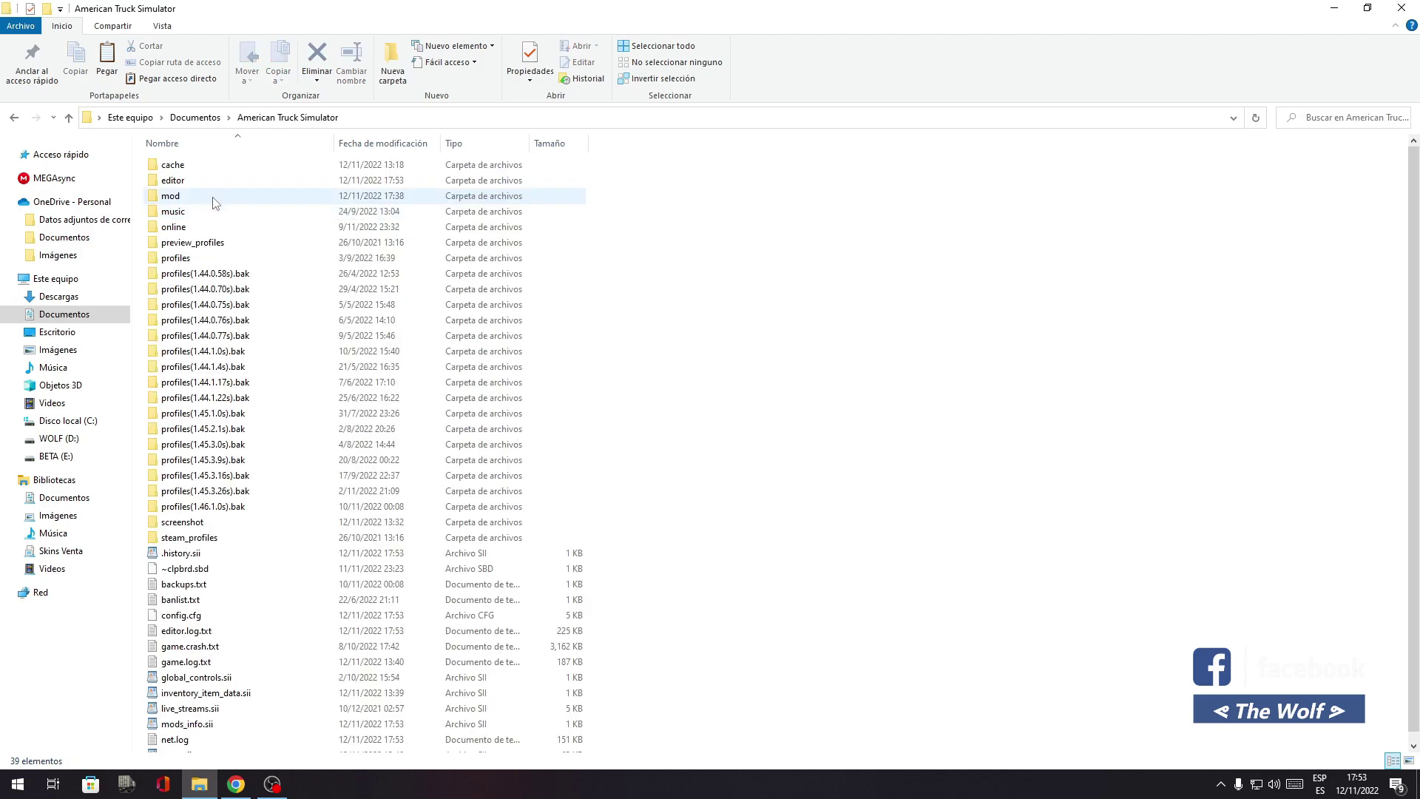
double_click(202, 198)
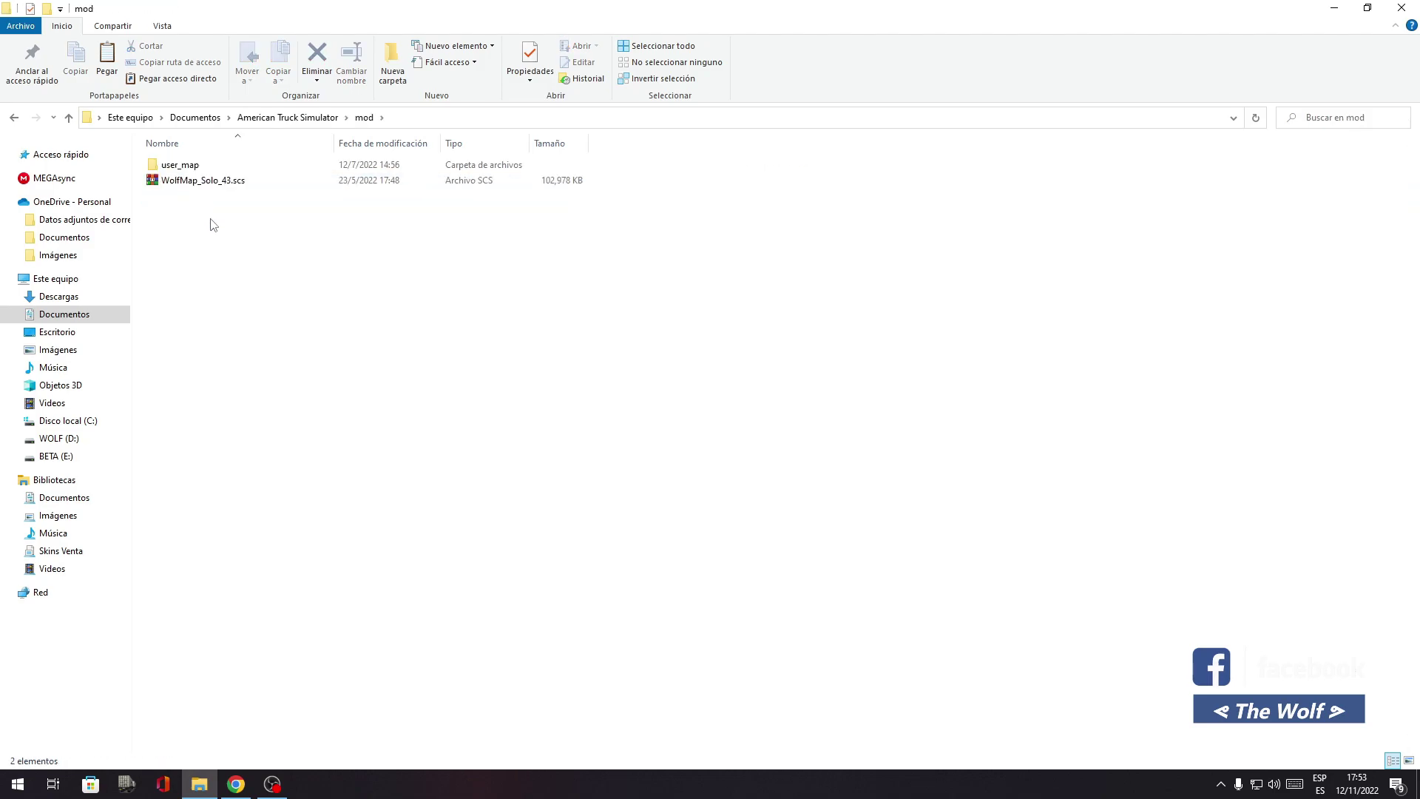
double_click(207, 183)
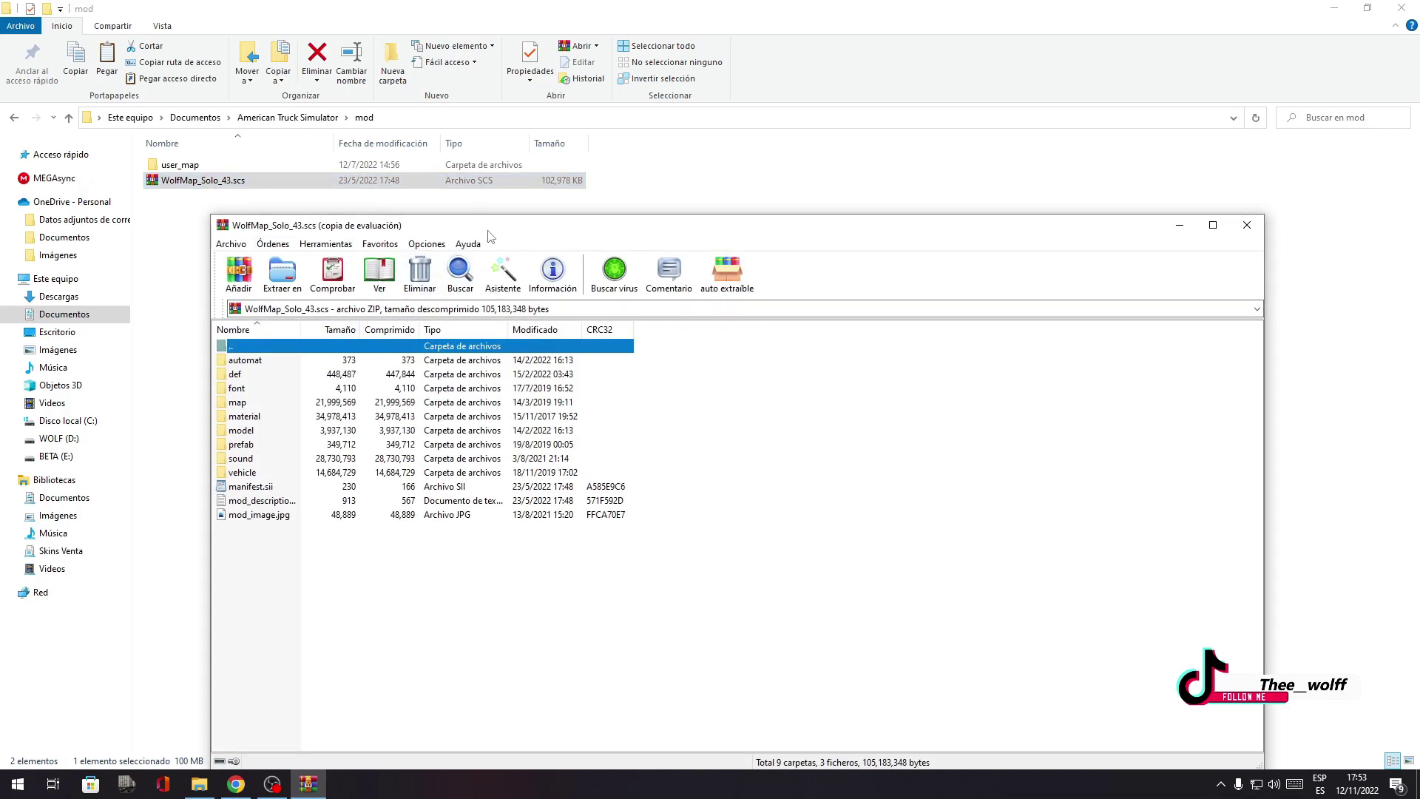
Minimise the WolfMap_Solo_43.scs archive window and open the user_map\map folder.
drag(489, 231, 497, 224)
click(860, 434)
drag(977, 219, 1135, 237)
click(1347, 238)
click(194, 166)
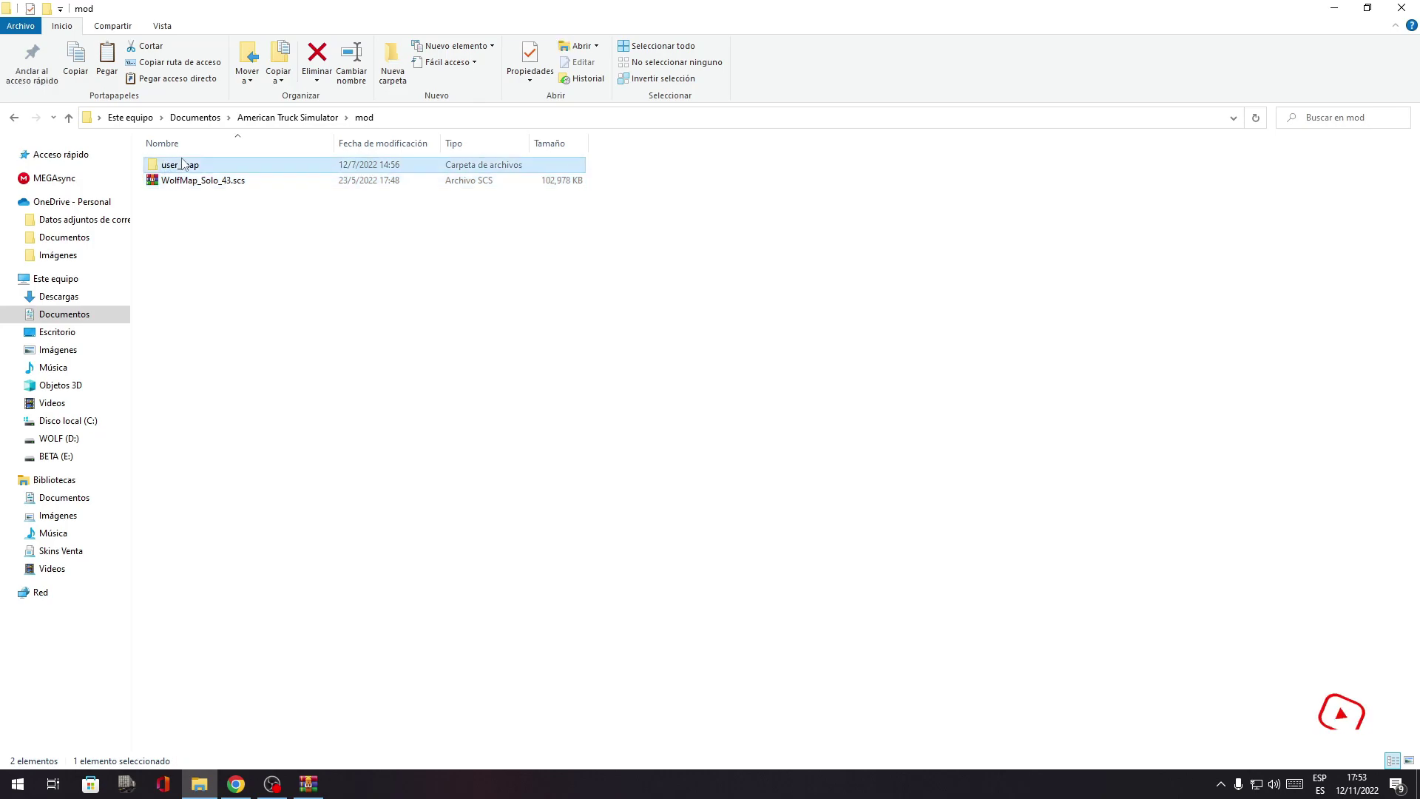
double_click(195, 168)
double_click(191, 167)
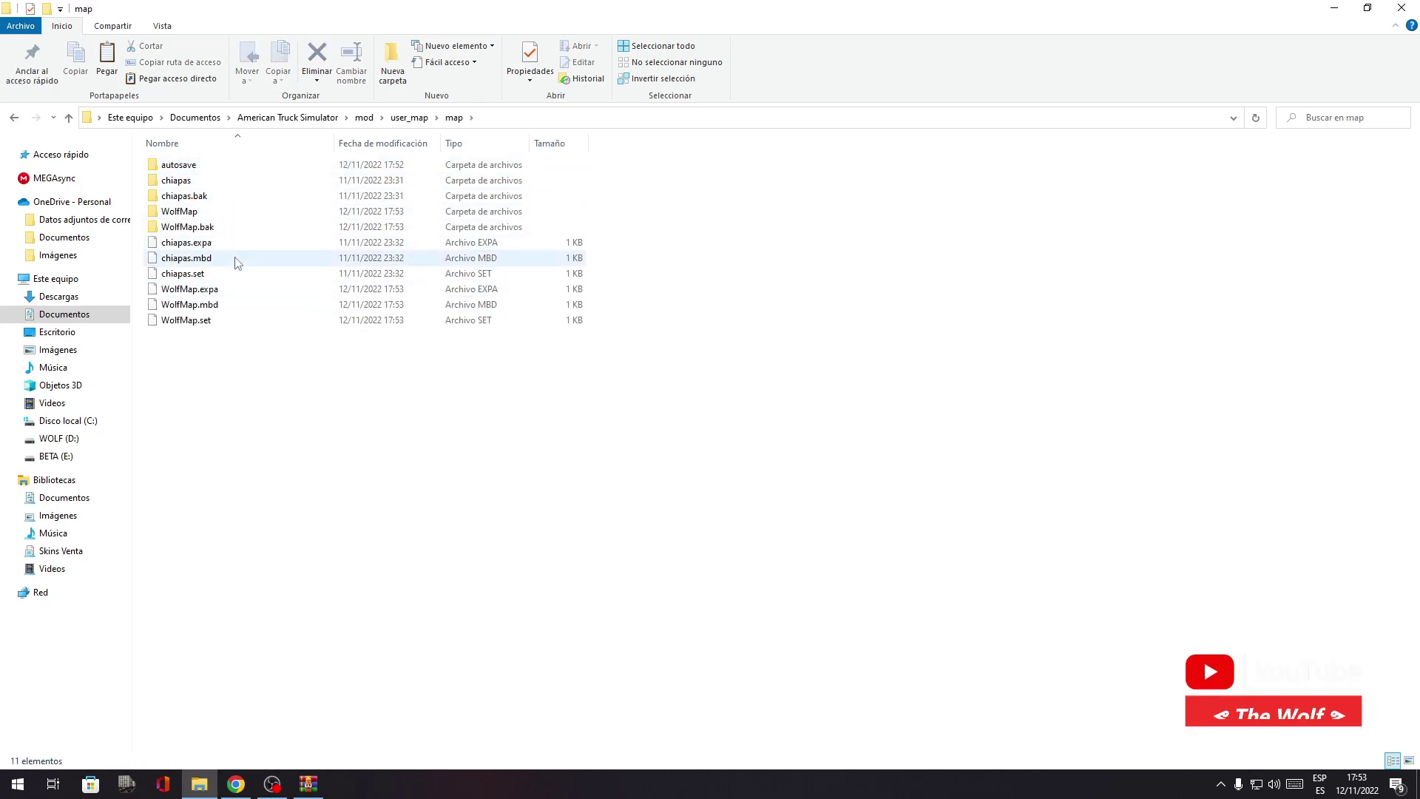
Select the WolfMap folder together with the WolfMap.mbd file in the user_map\map folder.
click(196, 214)
click(191, 227)
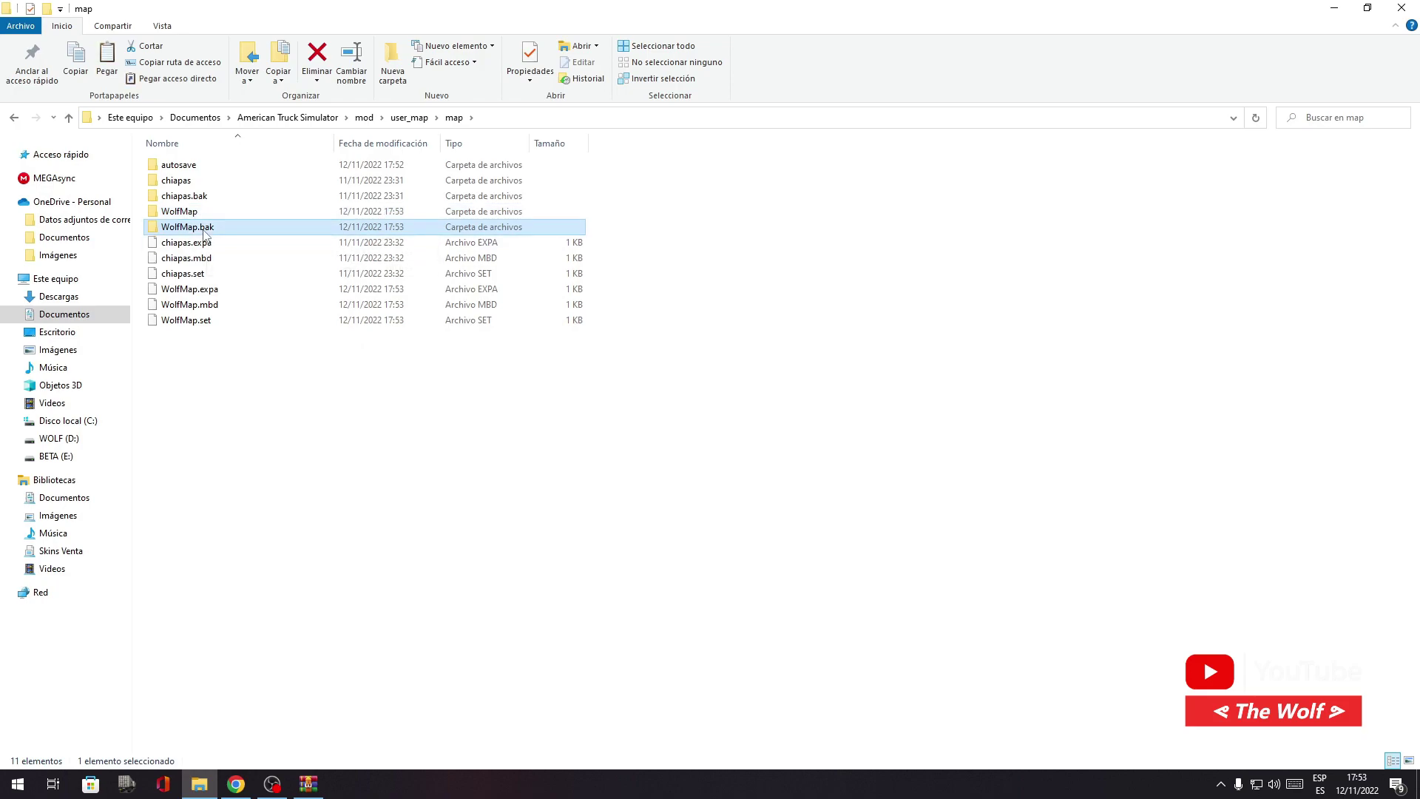
click(206, 291)
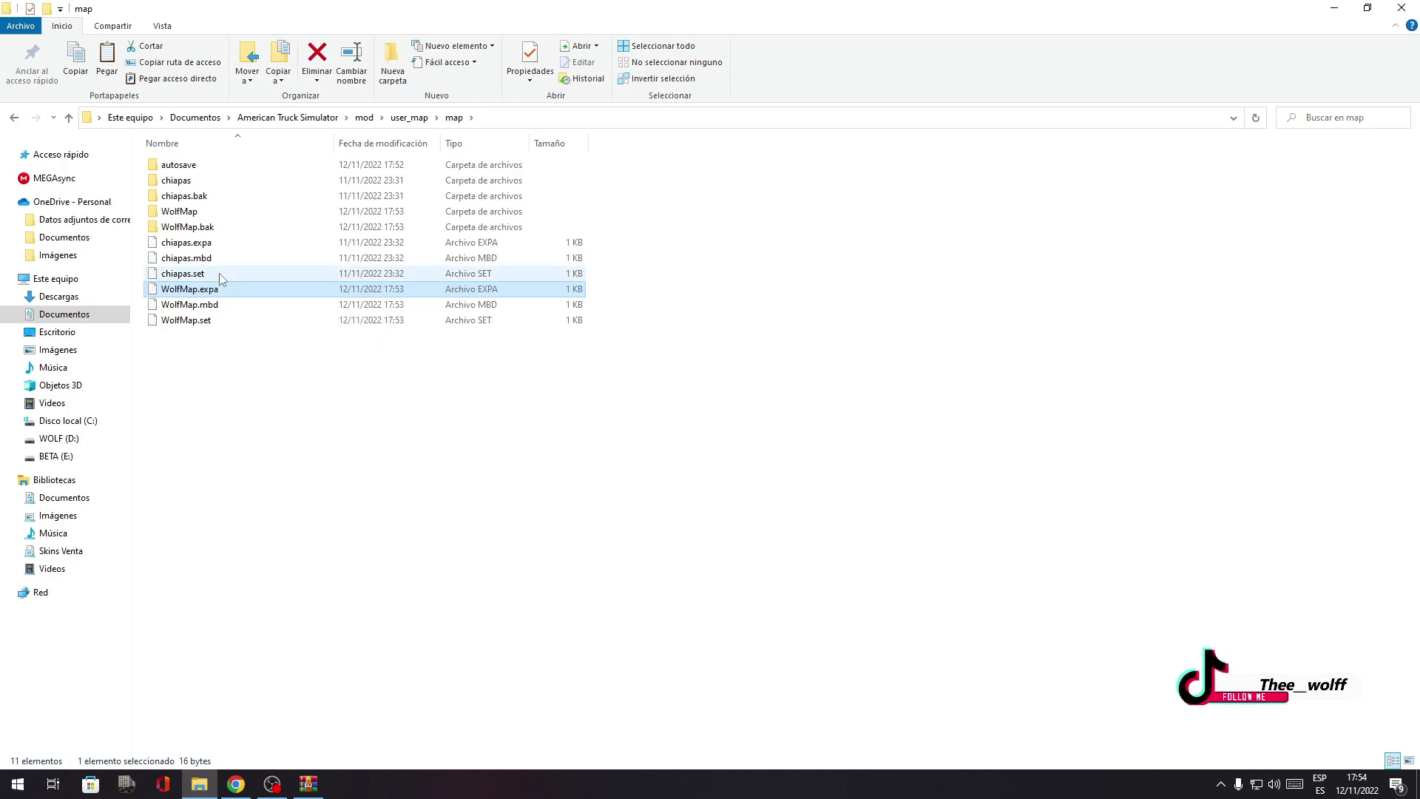
click(187, 212)
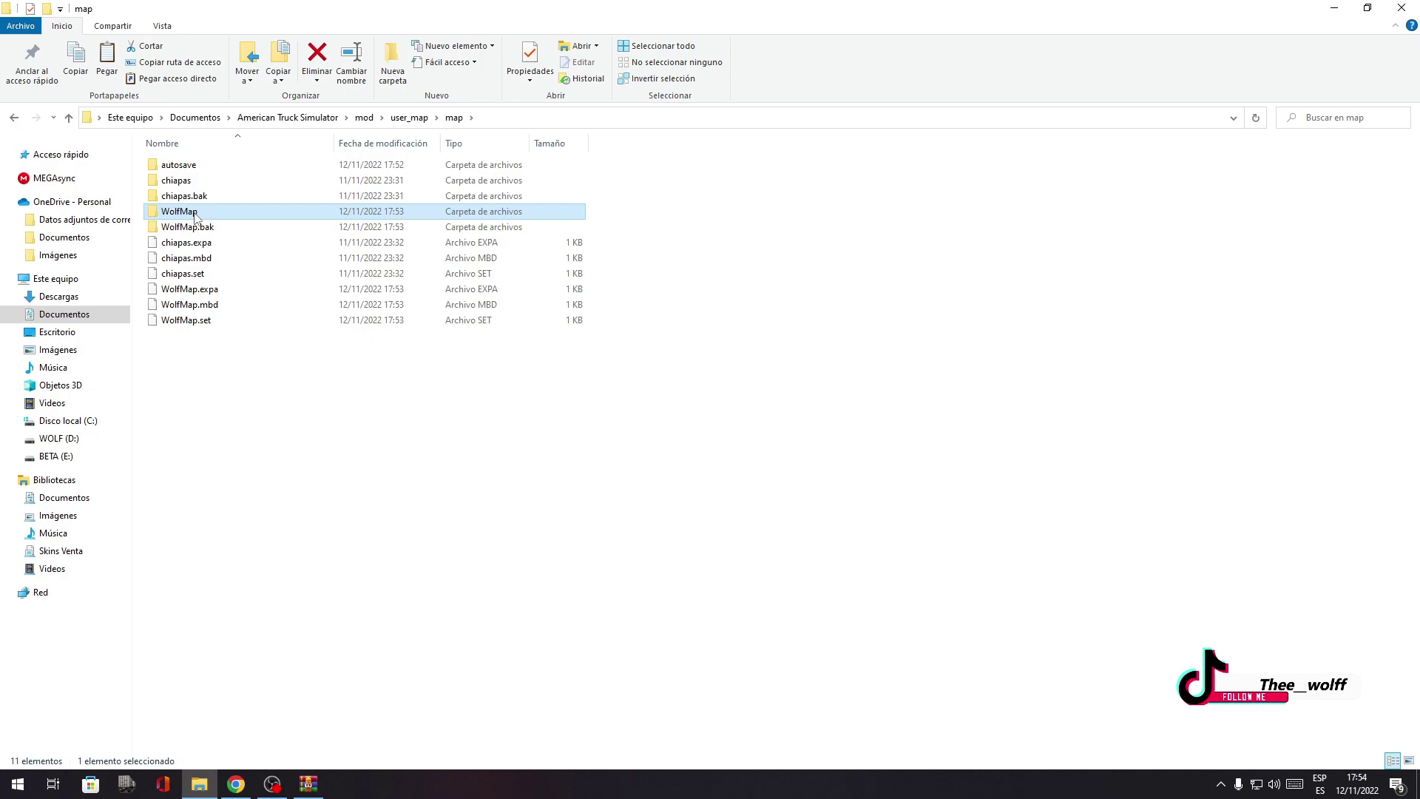
click(219, 307)
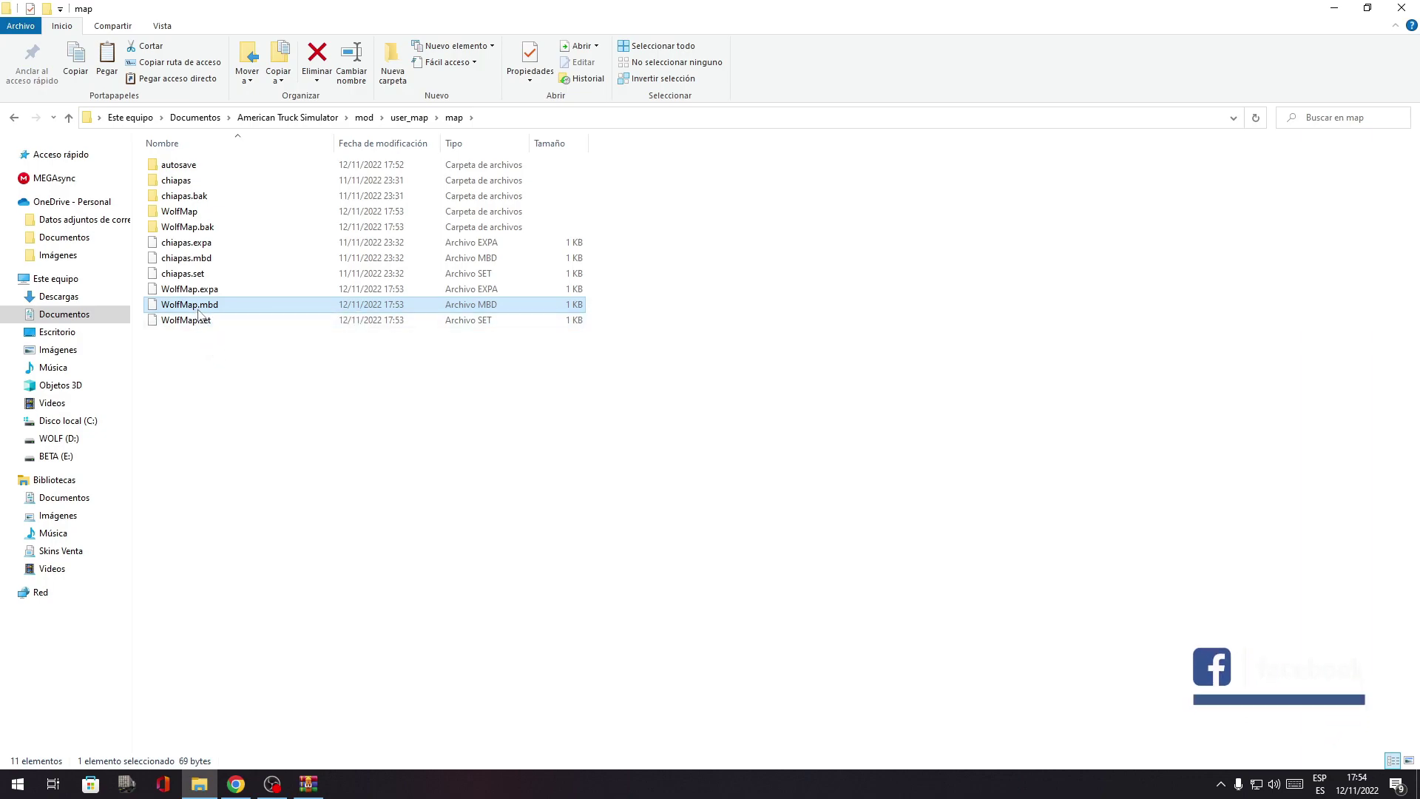
ctrl+click(187, 216)
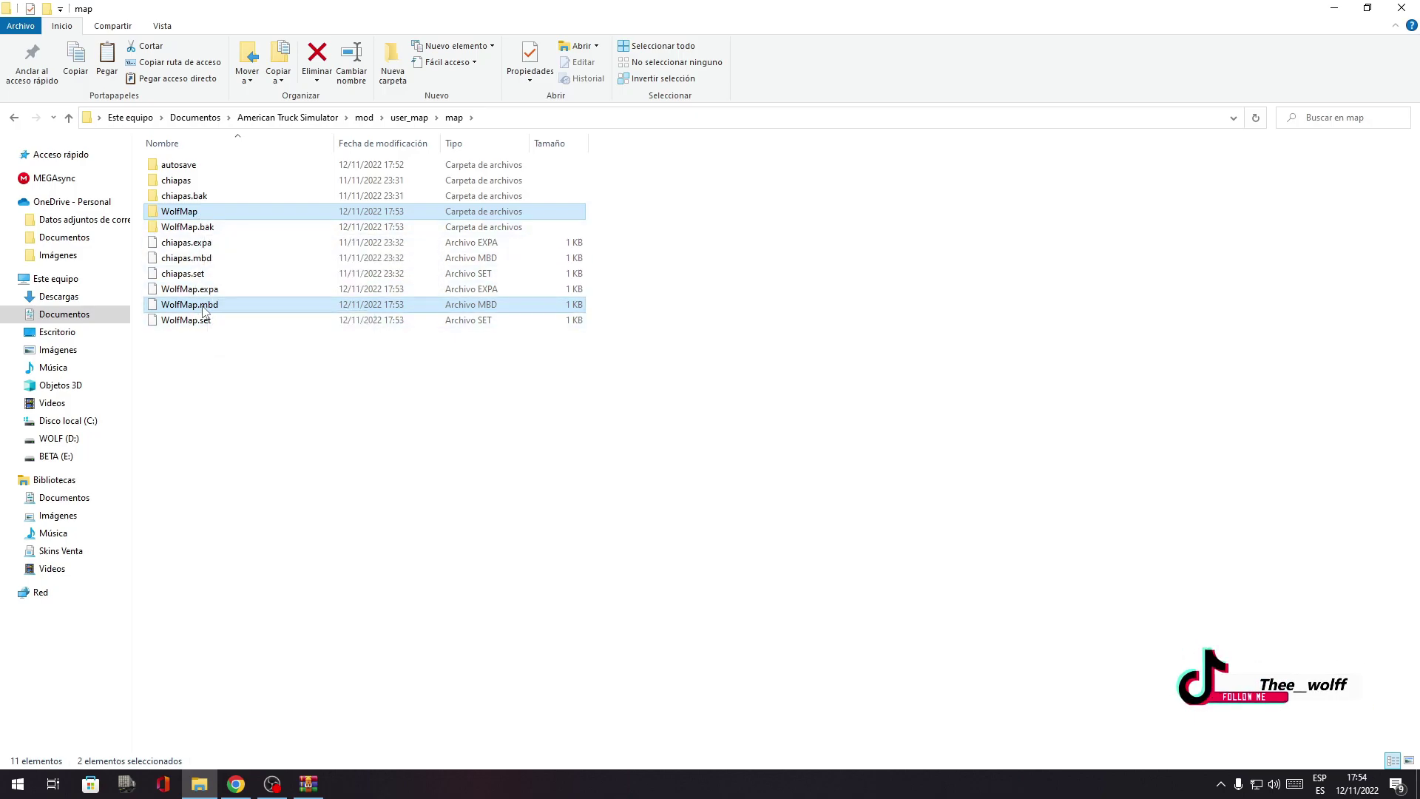
Add the selected WolfMap folder and WolfMap.mbd to the map folder inside WolfMap_Solo_43.scs, with the compression method No comprimir.
click(307, 783)
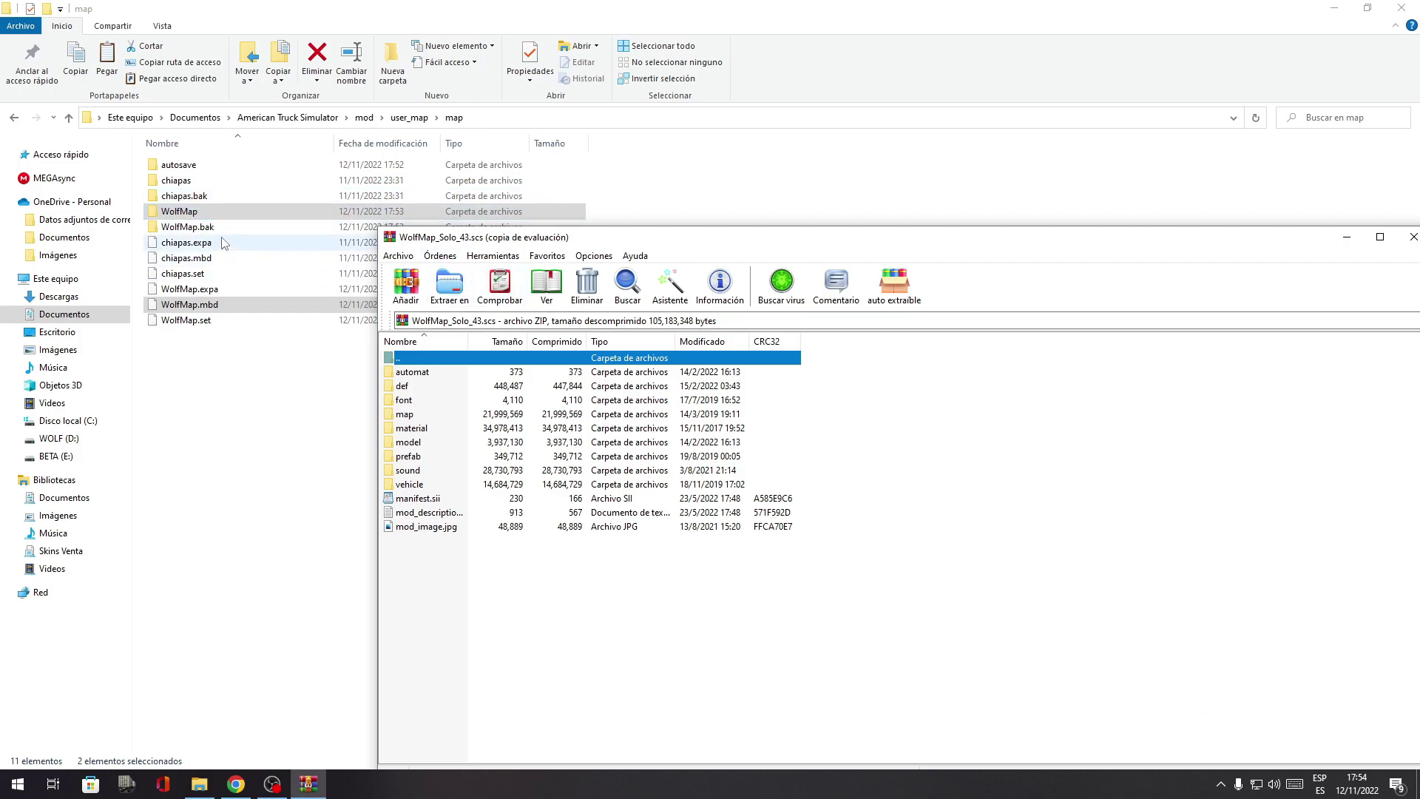
double_click(414, 414)
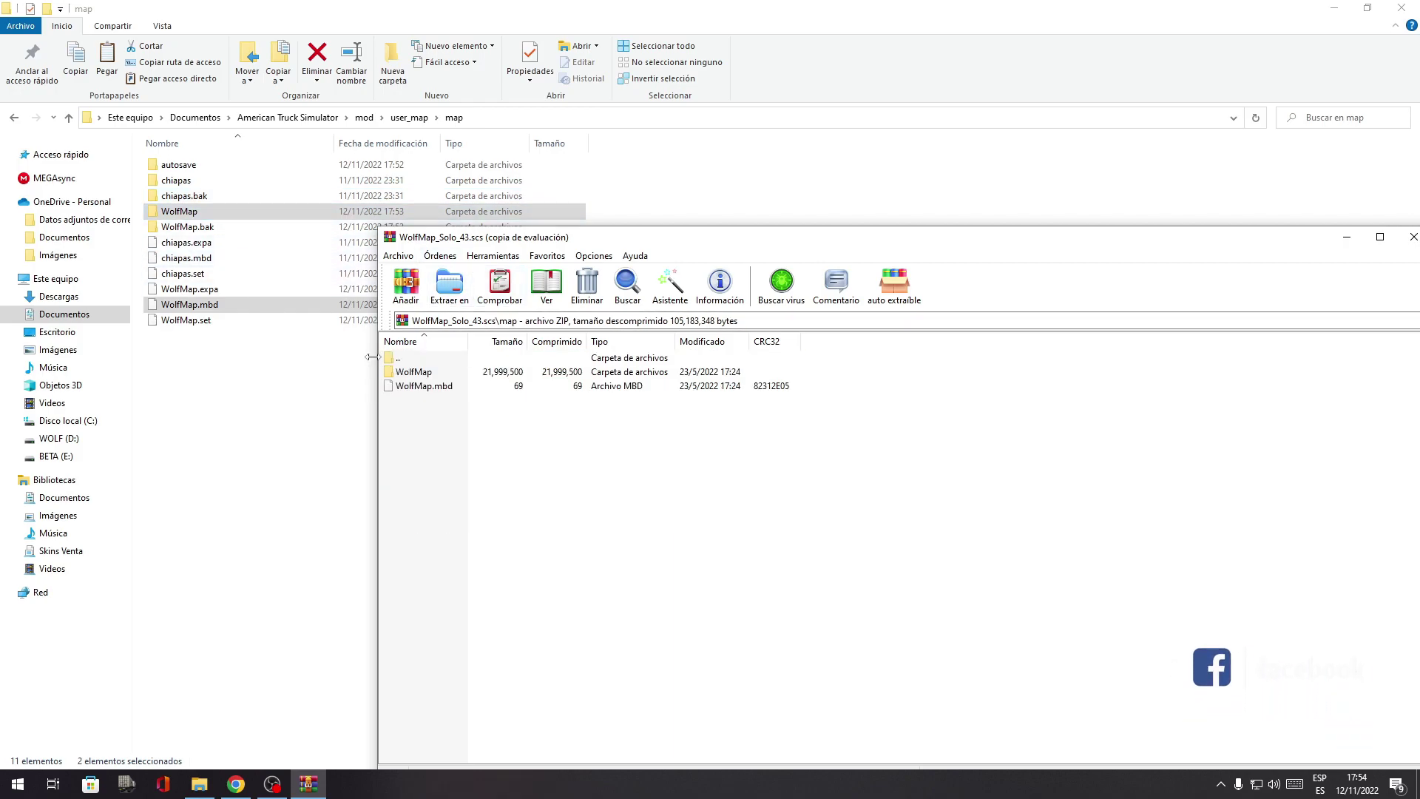
click(189, 213)
drag(189, 214, 501, 471)
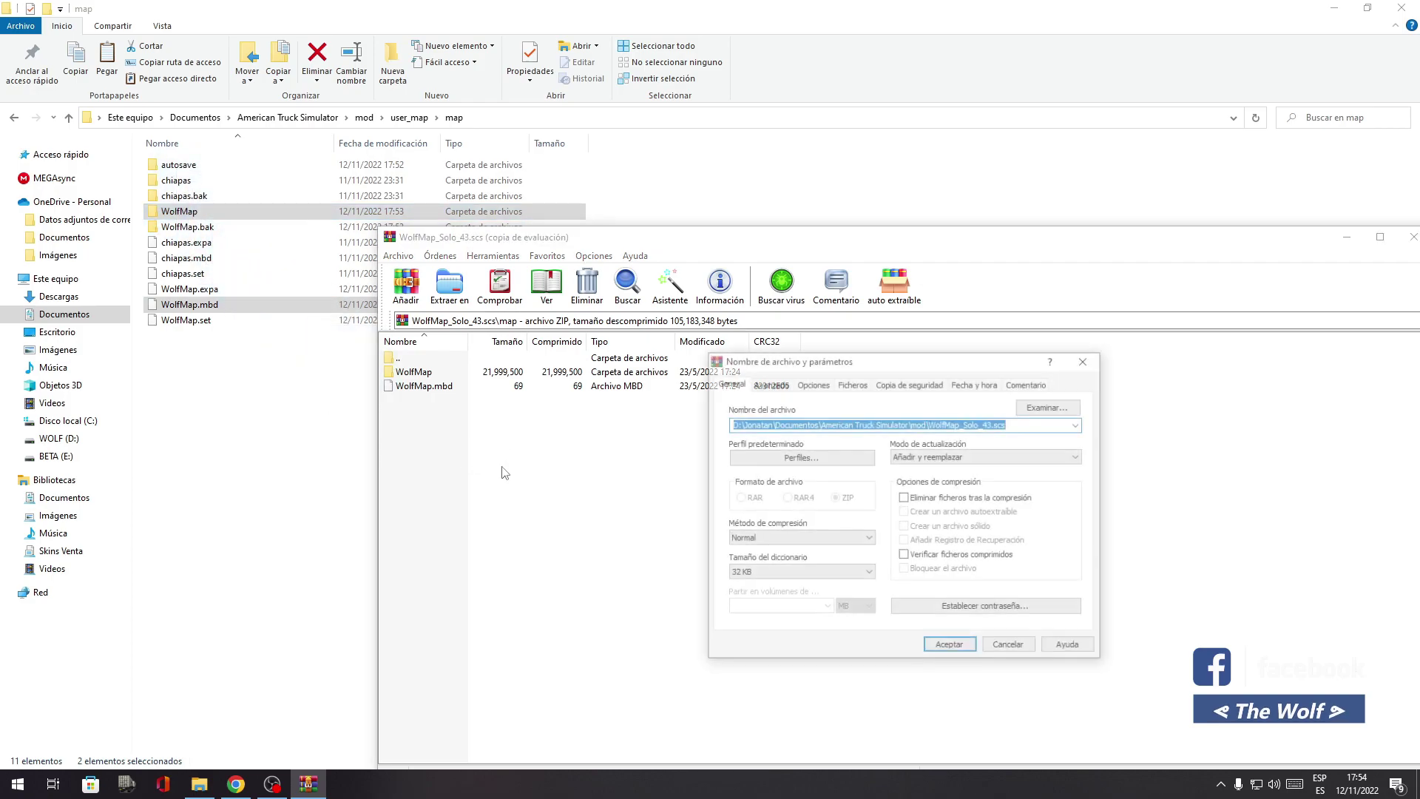
click(773, 538)
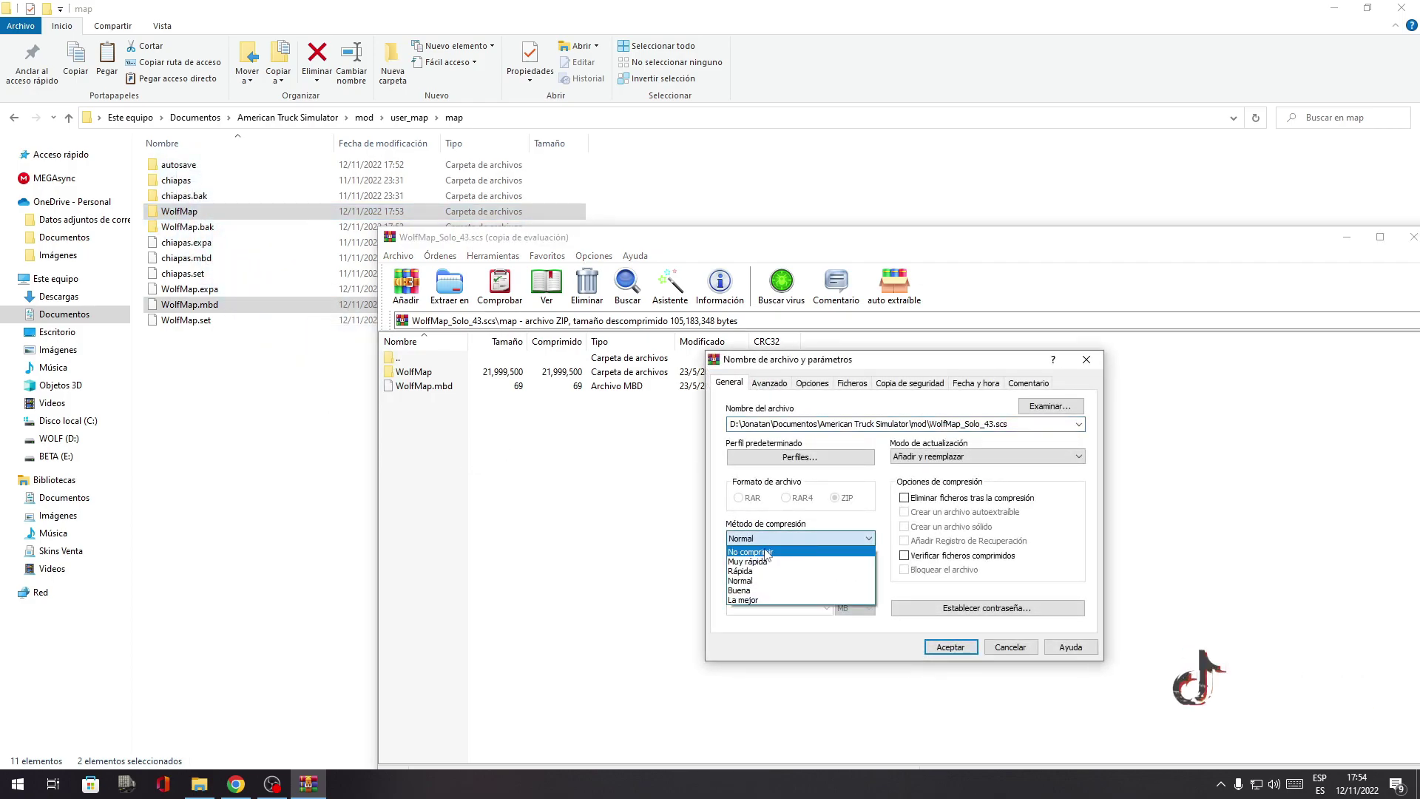
click(767, 551)
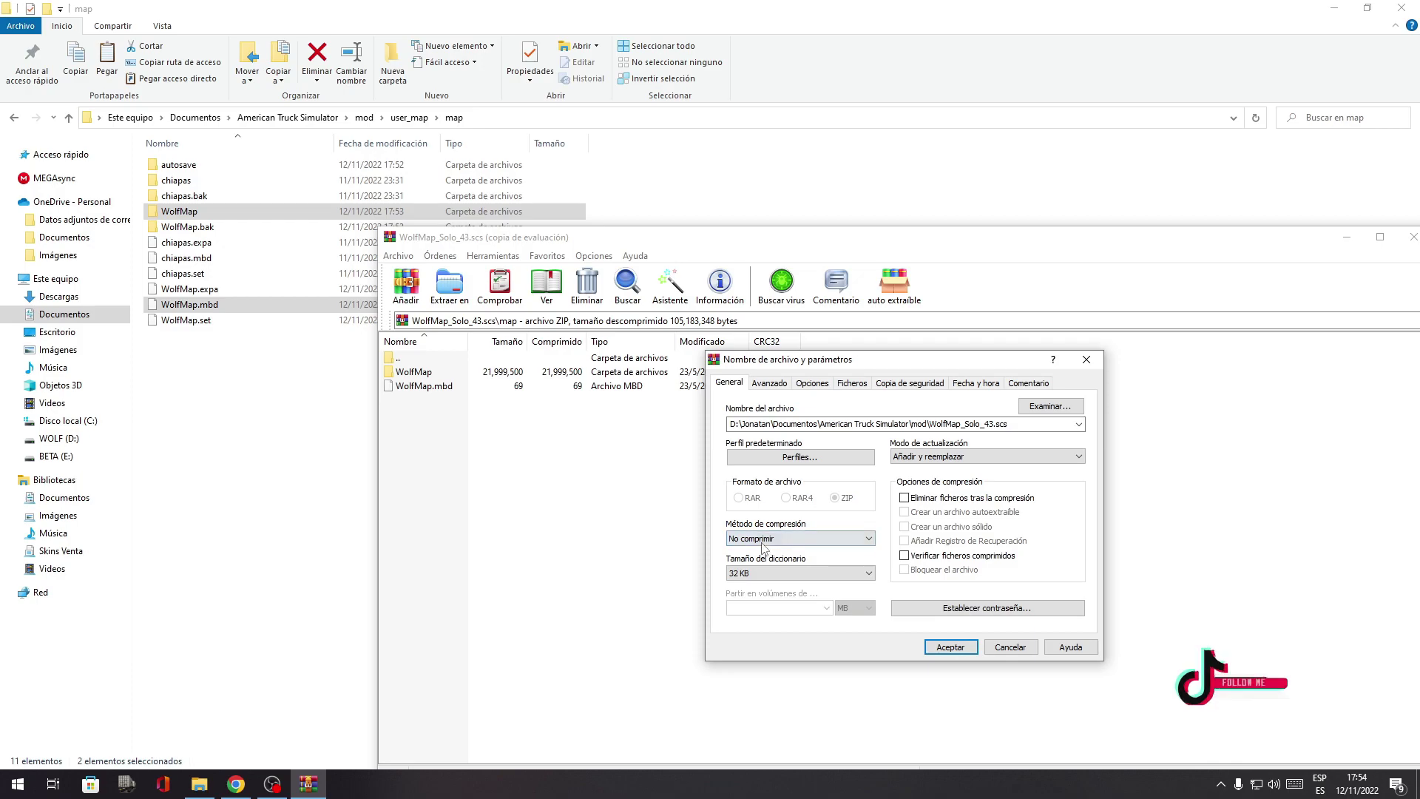
click(950, 648)
Add the selected WolfMap items to the archive's map folder once more, again using No comprimir.
drag(189, 304, 531, 478)
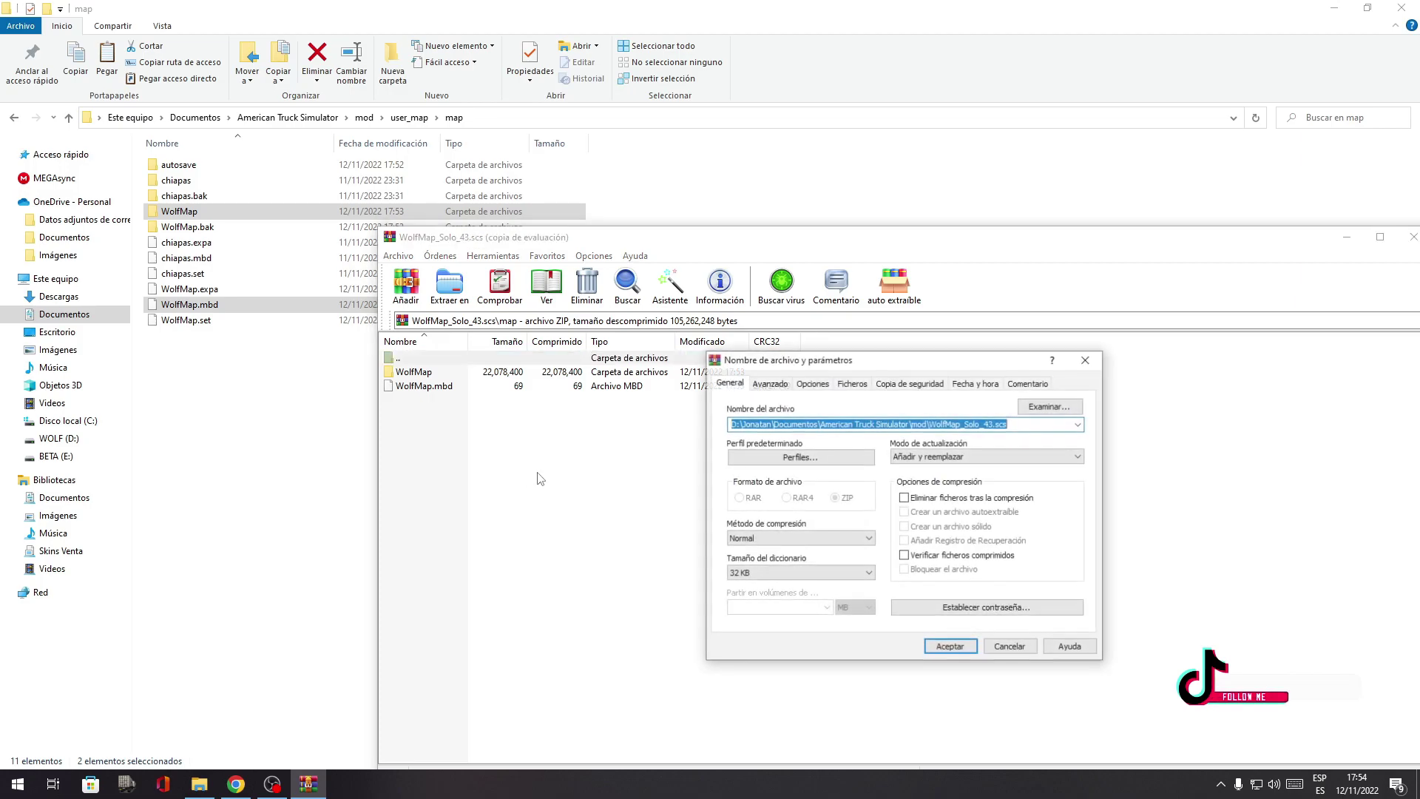
click(821, 538)
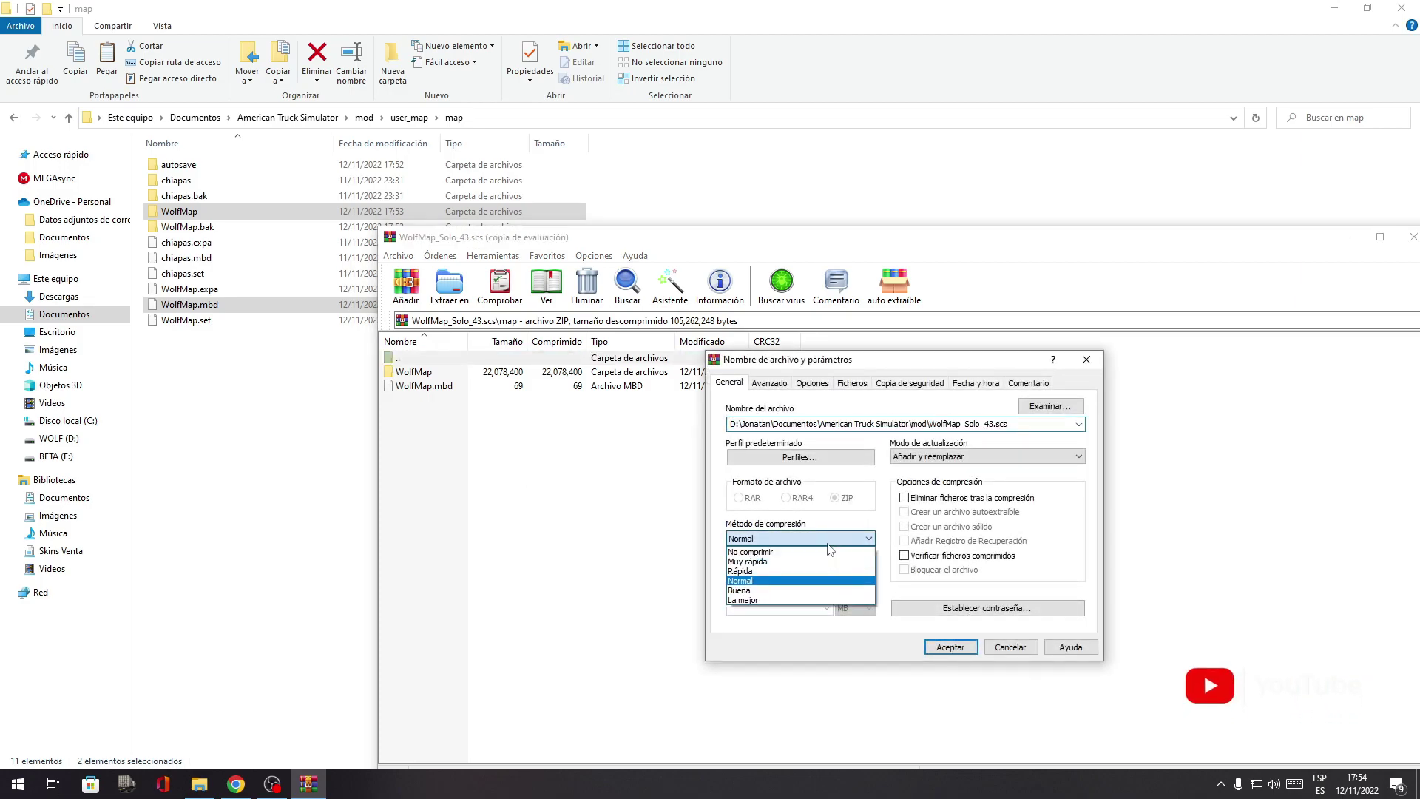
click(804, 551)
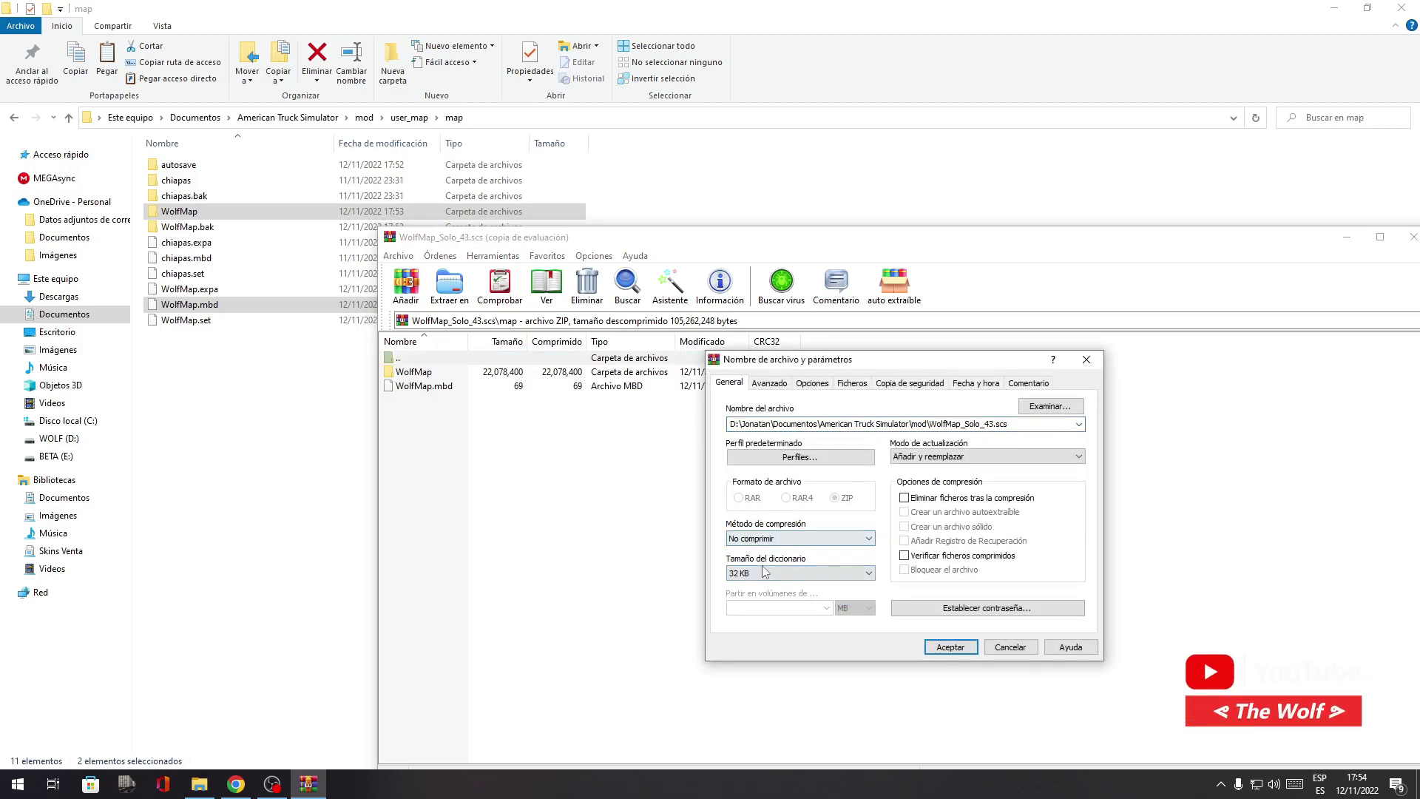
click(957, 648)
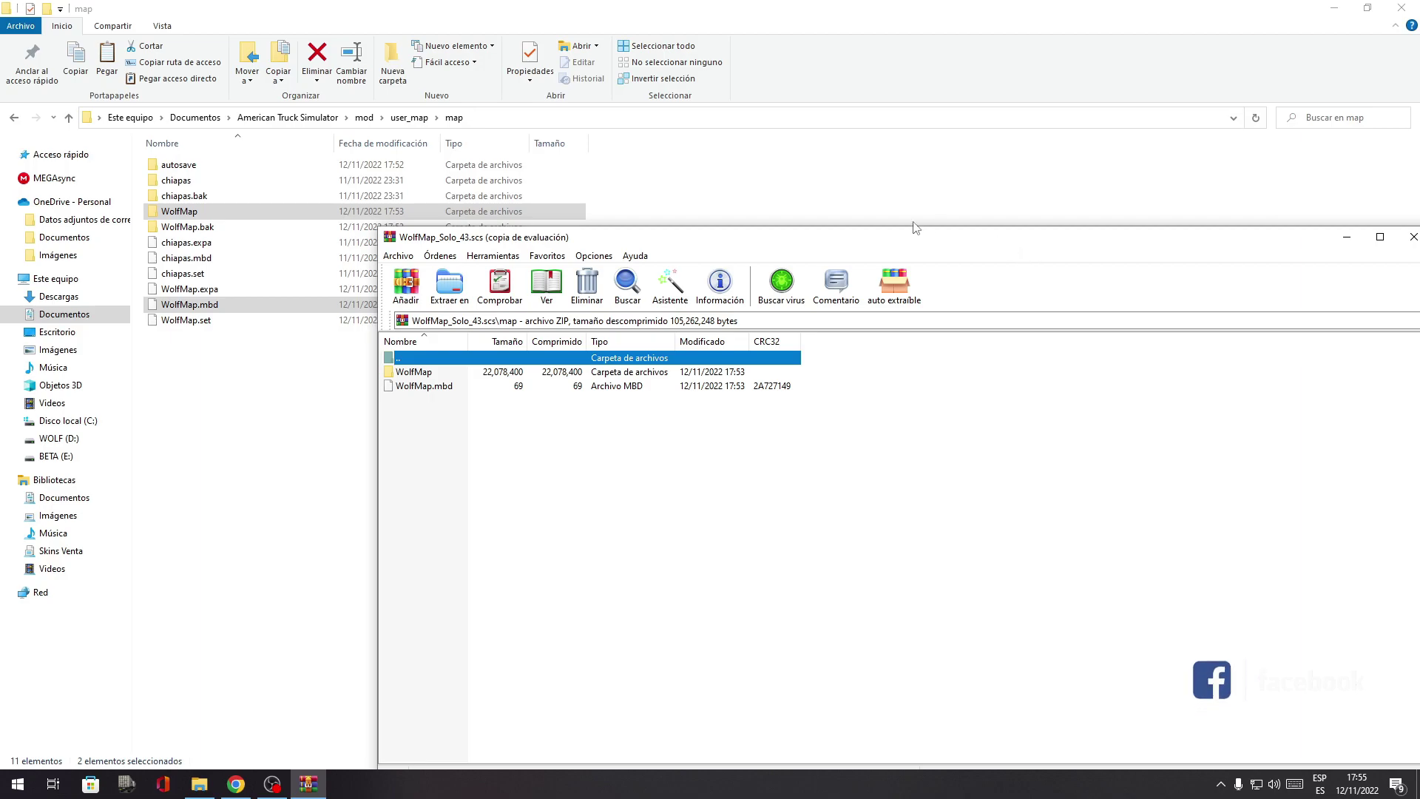
Close the WolfMap_Solo_43.scs archive and launch the map editor with the mapa shortcut on the desktop.
drag(875, 235, 694, 262)
click(1228, 263)
key(super+d)
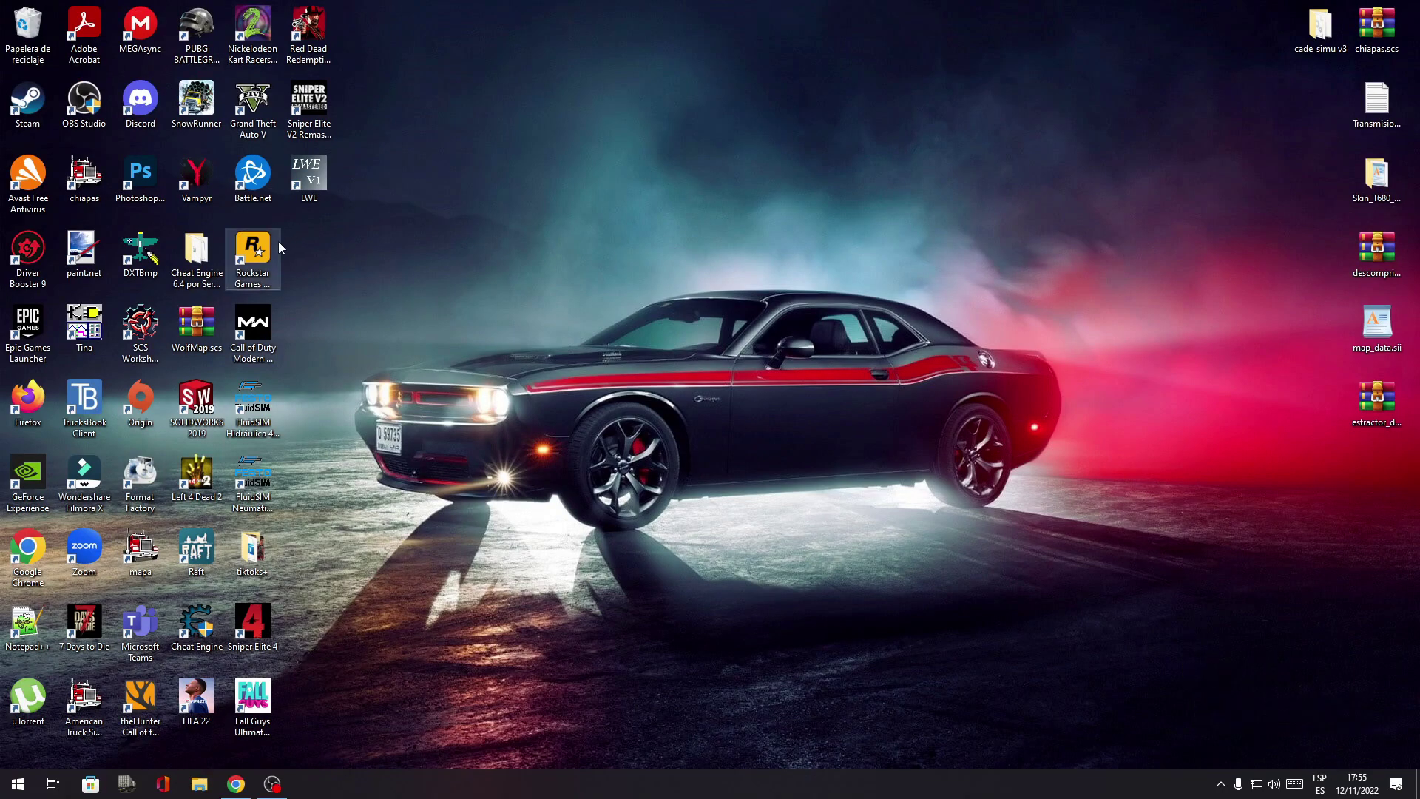
click(139, 560)
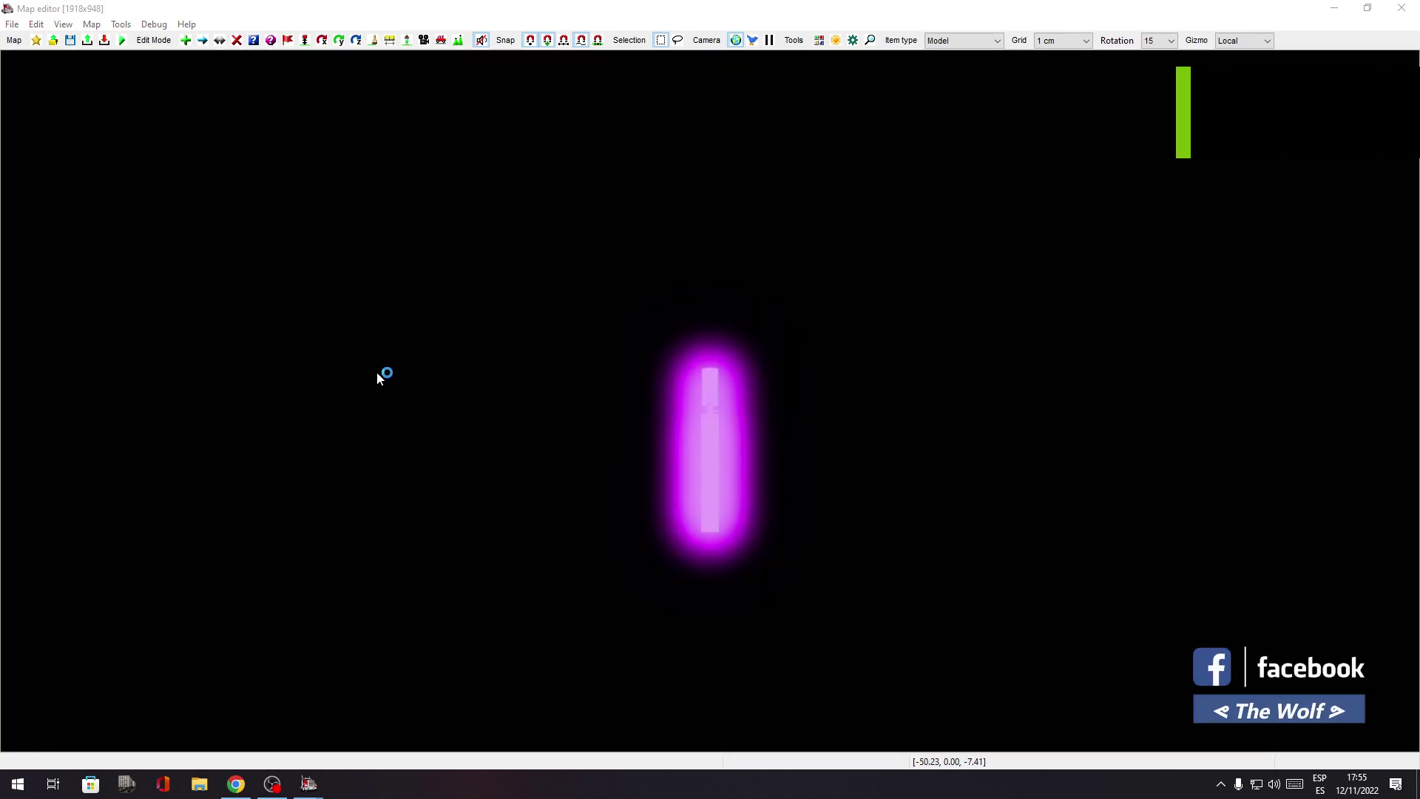
Try to open the WolfMap.mbd map in the map editor.
click(53, 40)
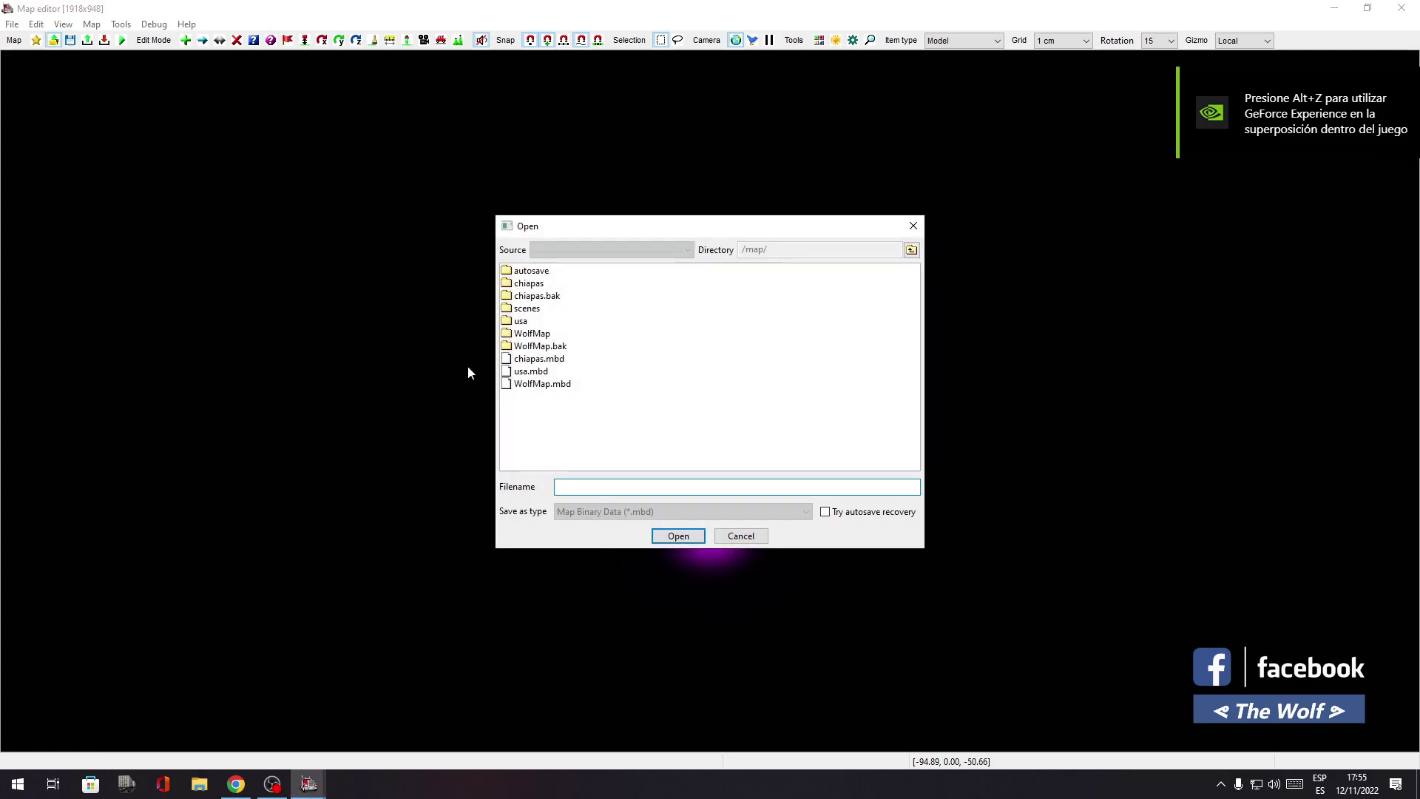
double_click(532, 385)
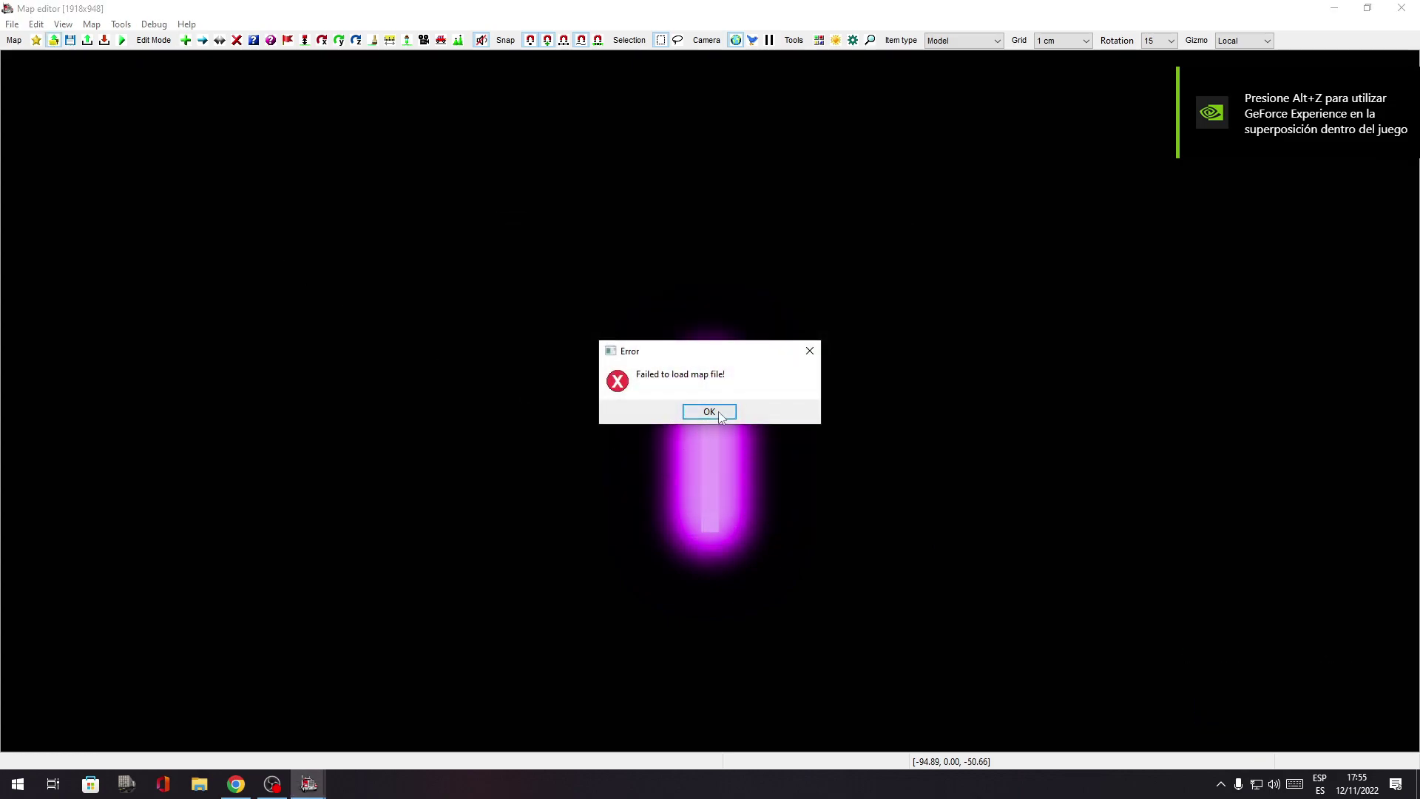
click(718, 416)
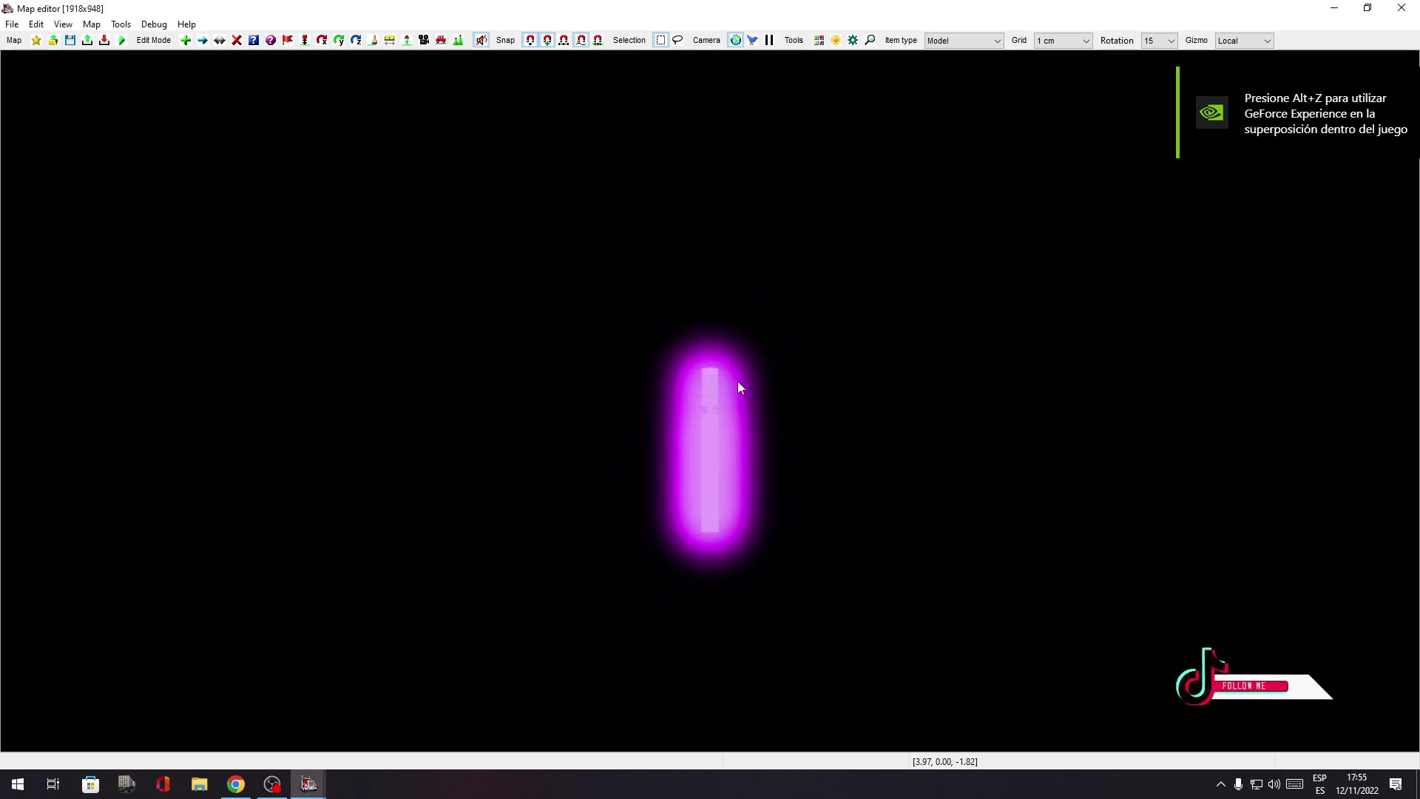
click(63, 24)
mouse_move(36, 24)
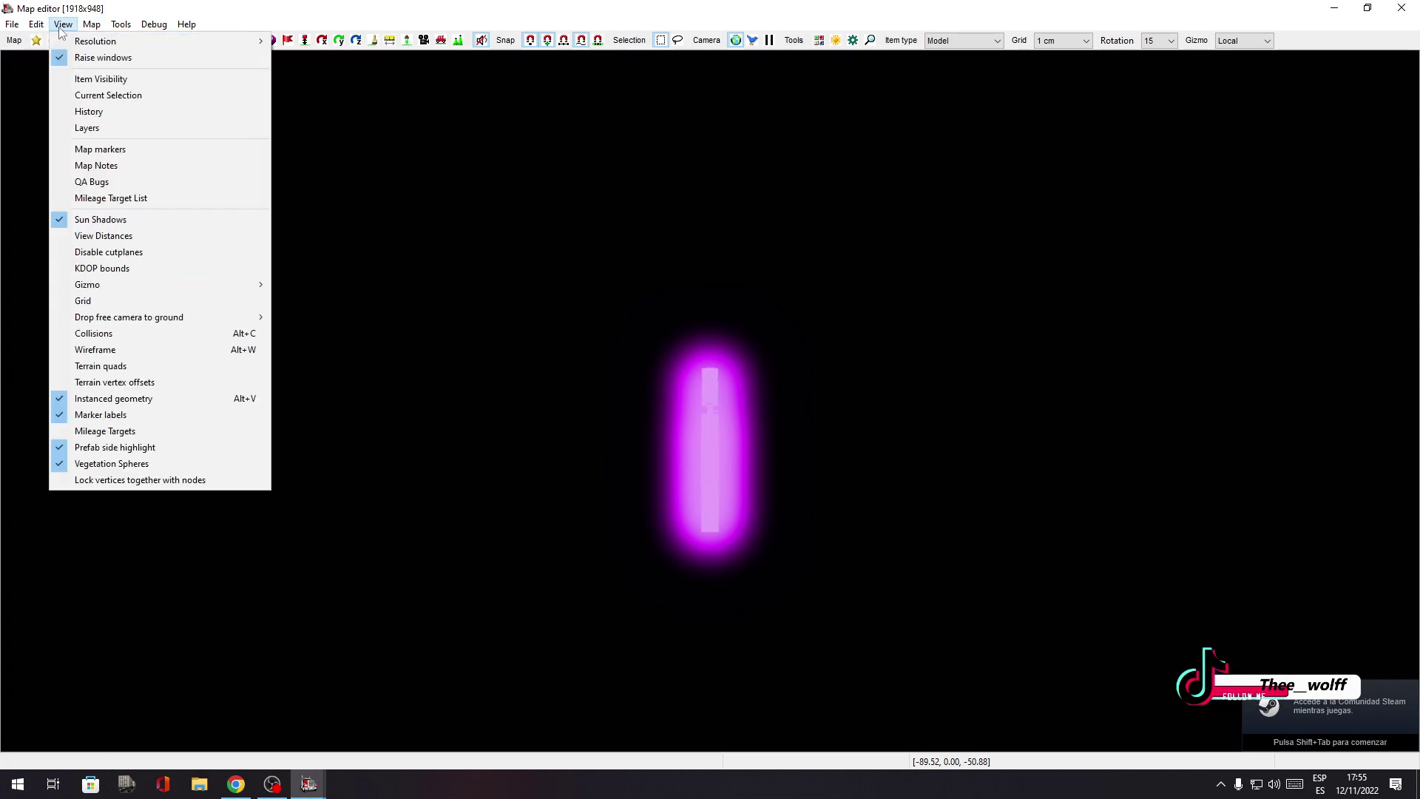
click(154, 25)
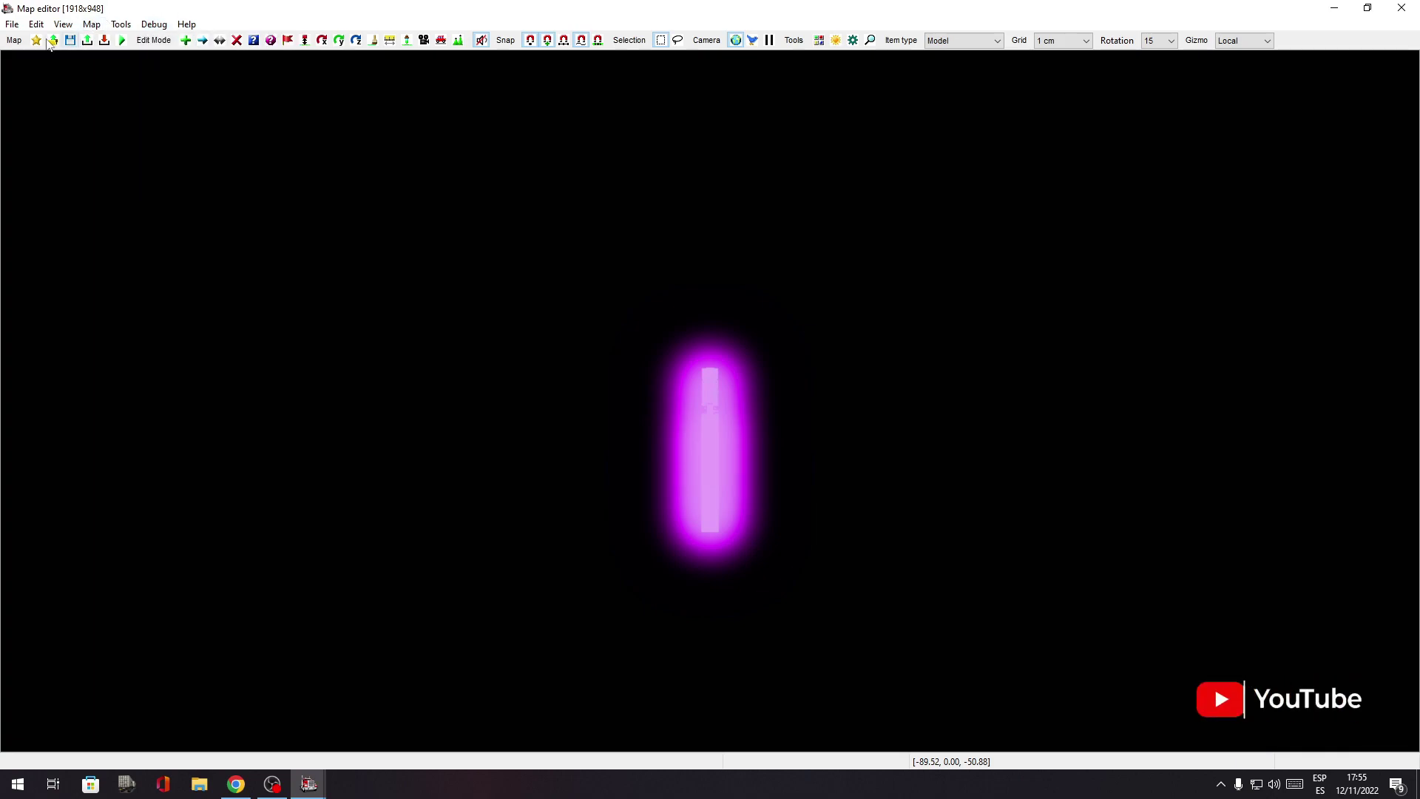
Open WolfMap.mbd from the /map/ directory.
click(53, 40)
click(542, 384)
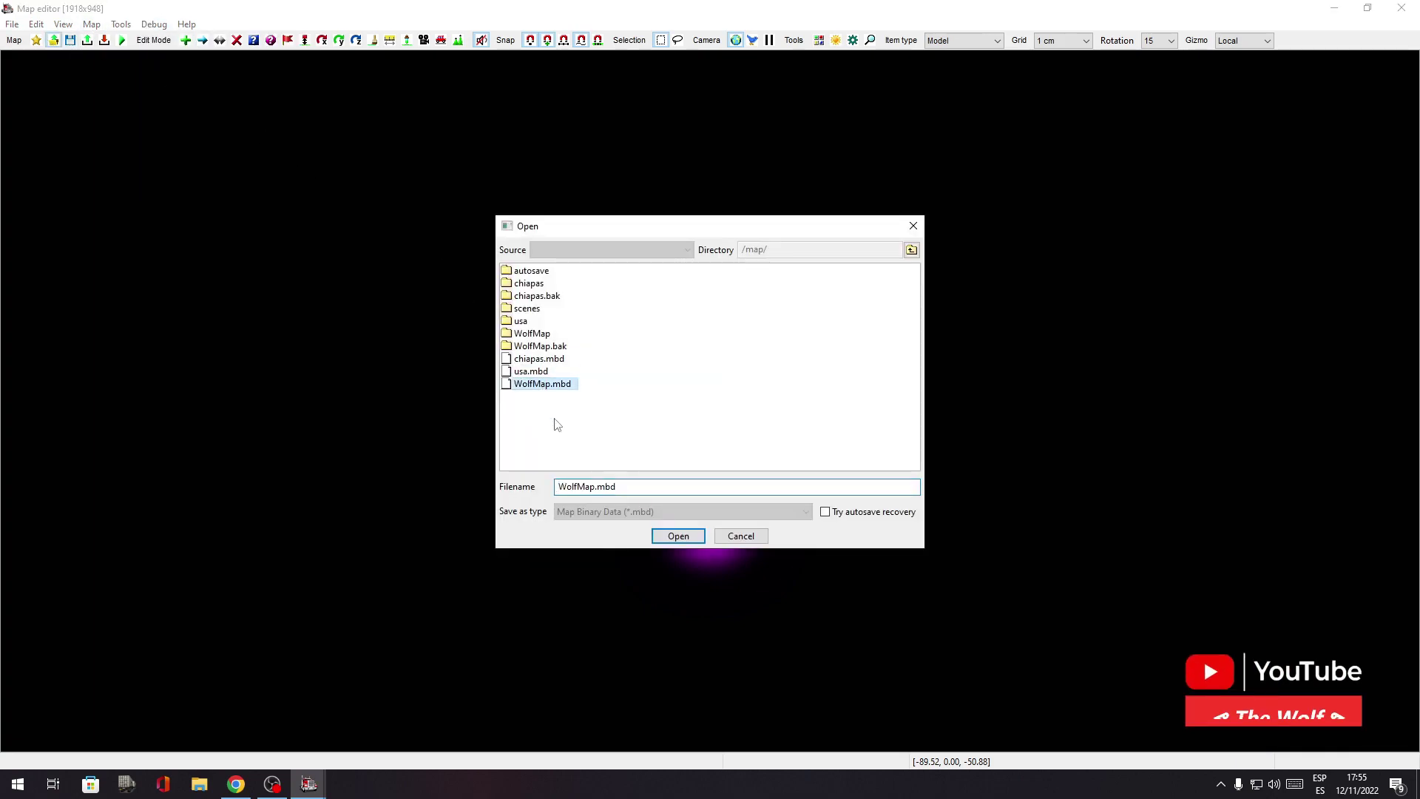
click(678, 536)
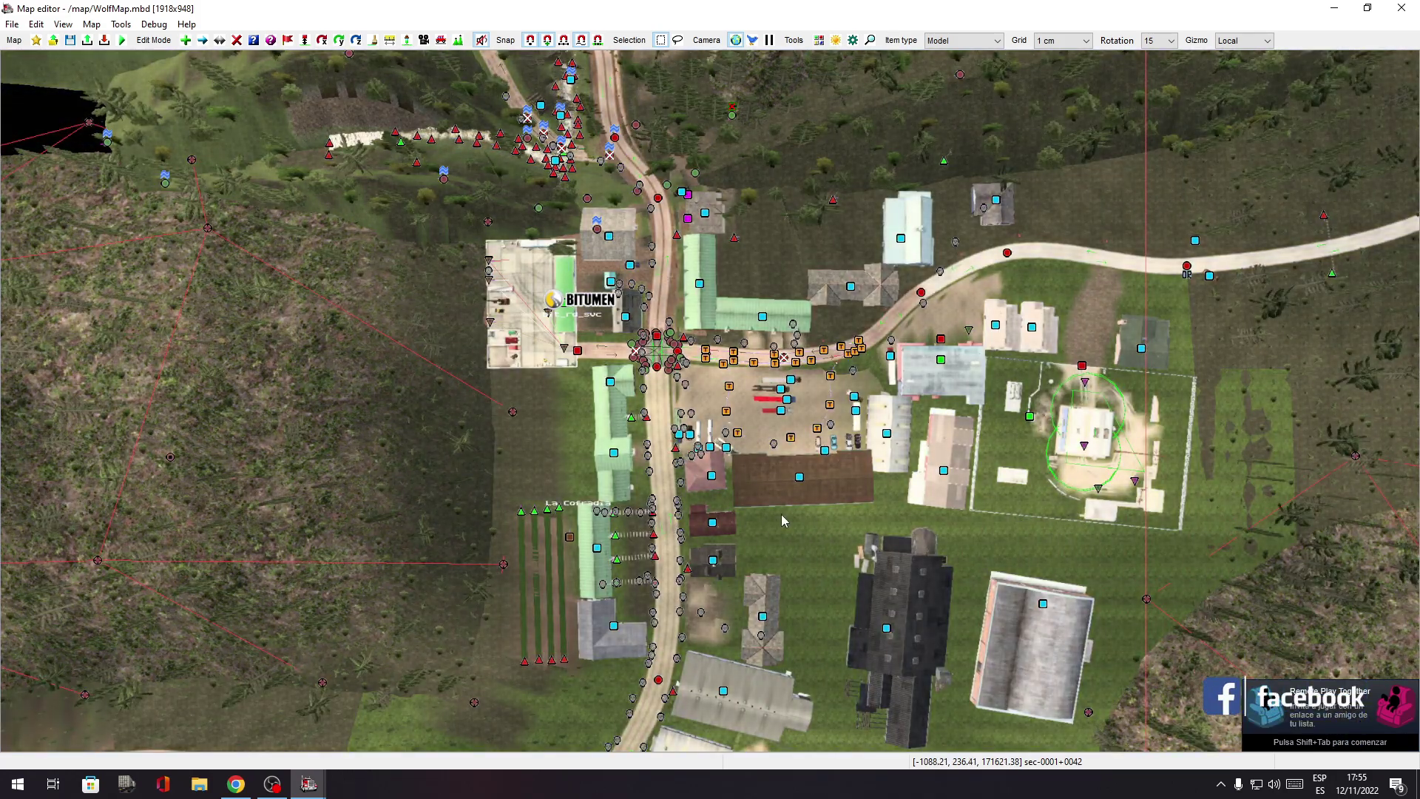
Examine the overhead view of WolfMap around the Bitumen depot, the vehicle yard and the surrounding roads, from close up and farther out.
scroll(779, 500, down, 5)
scroll(778, 481, up, 2)
scroll(778, 481, up, 3)
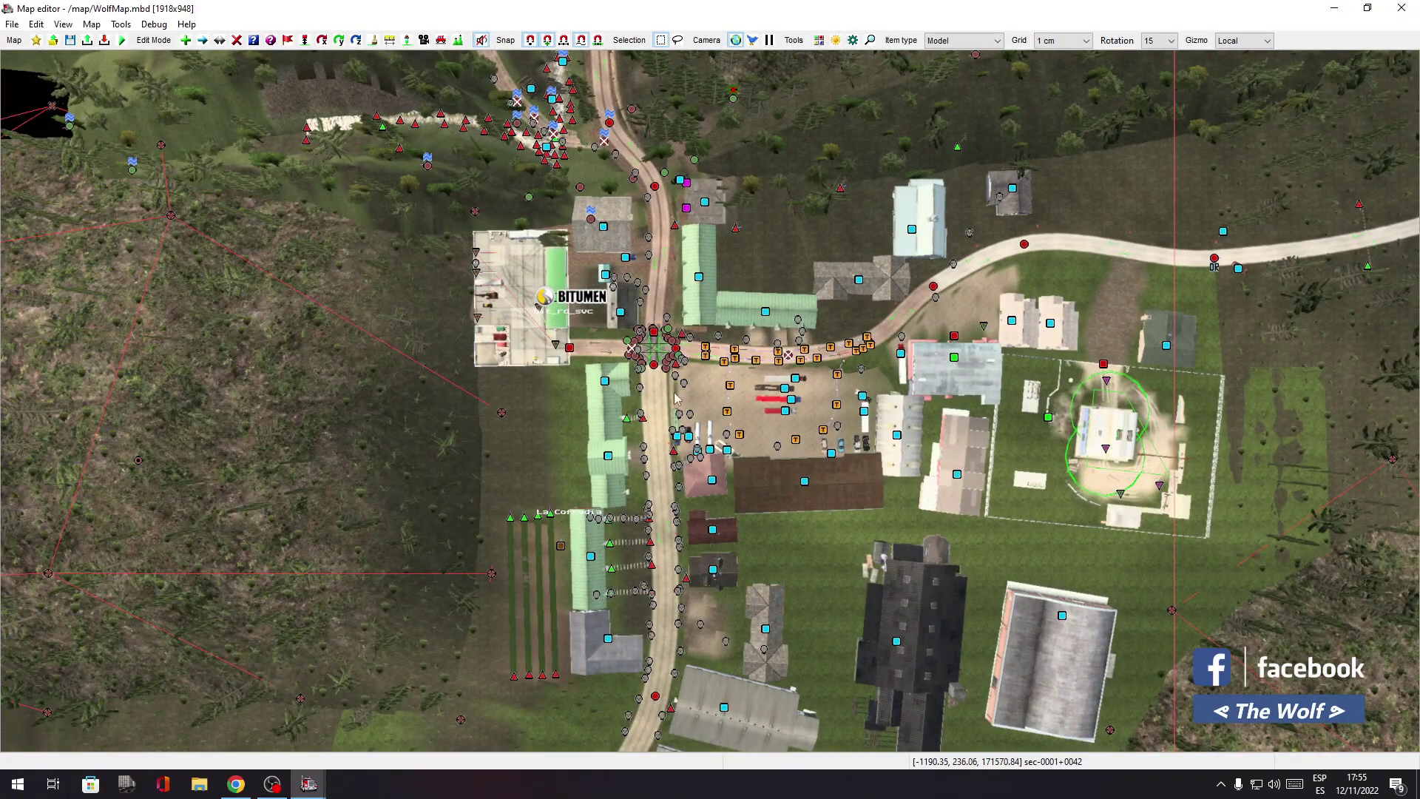
scroll(728, 348, up, 1)
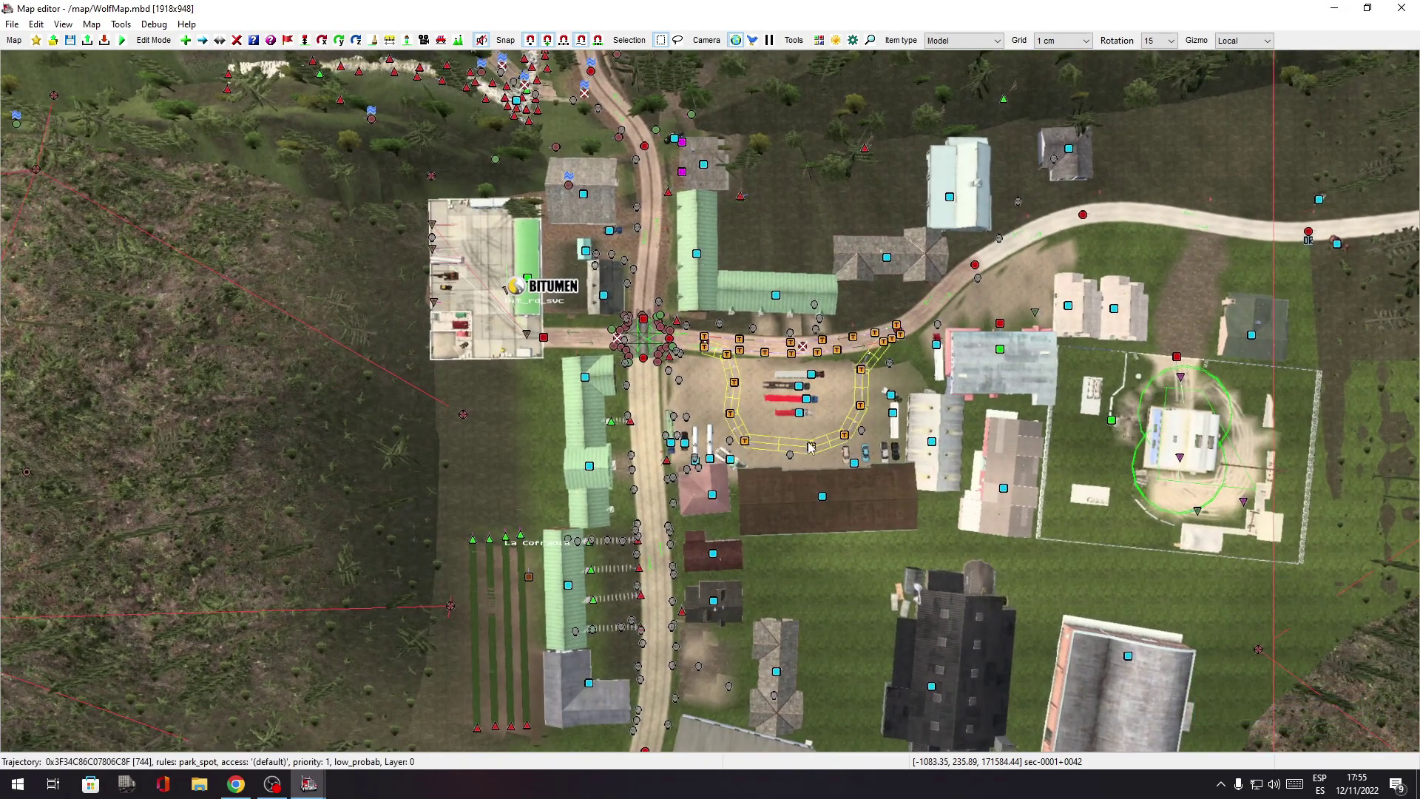
scroll(811, 446, up, 2)
scroll(762, 438, up, 3)
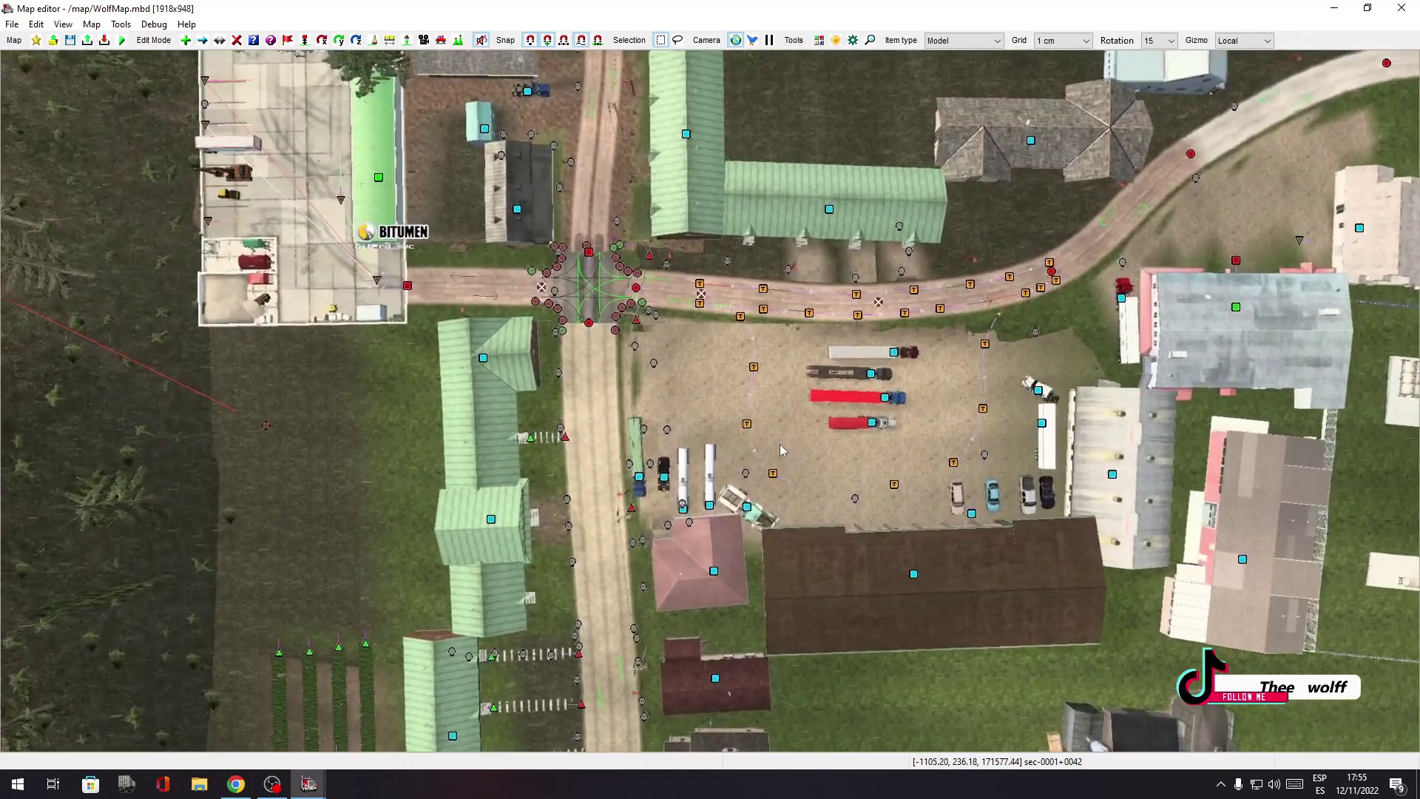
scroll(762, 438, down, 3)
scroll(537, 342, down, 10)
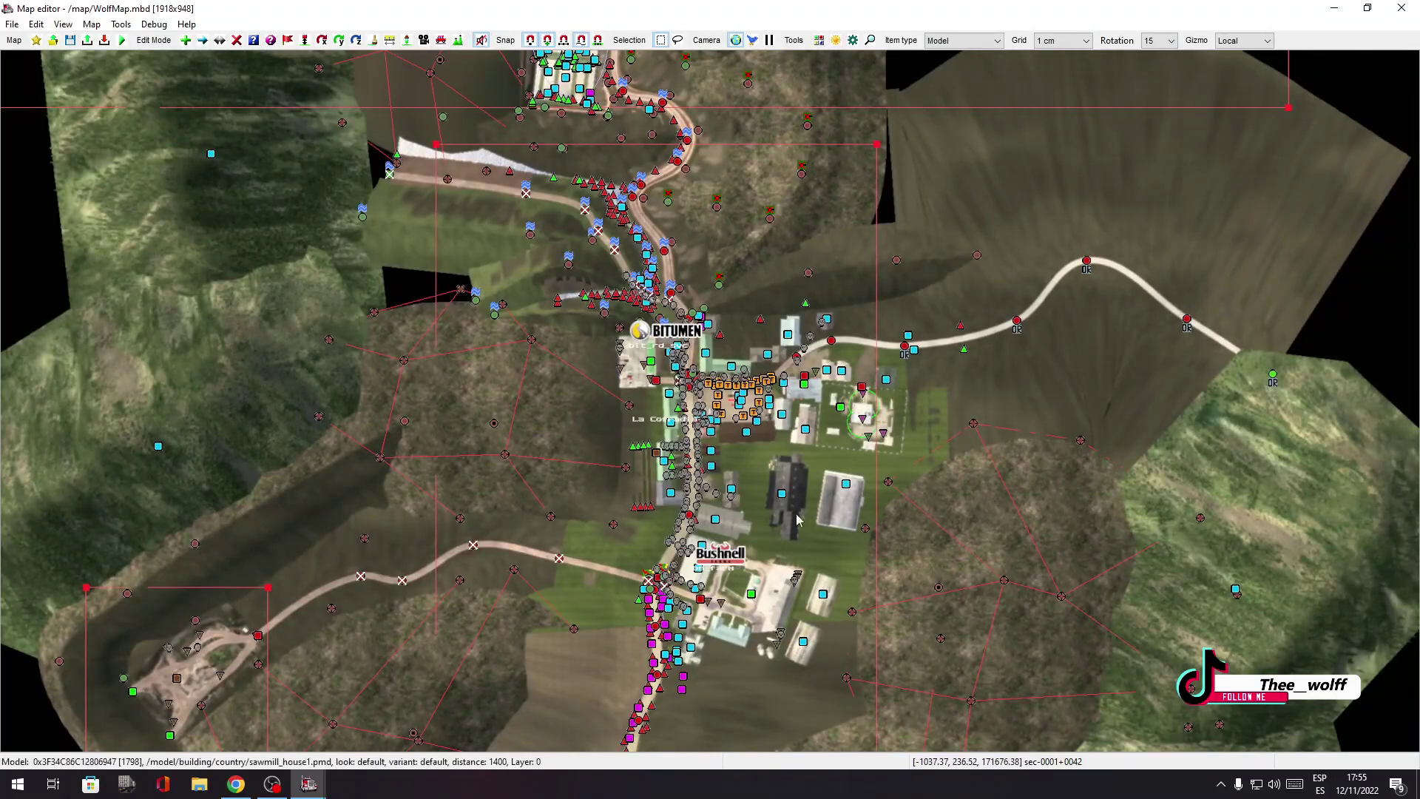
scroll(873, 443, down, 3)
right_drag(945, 364, 824, 392)
scroll(827, 390, up, 5)
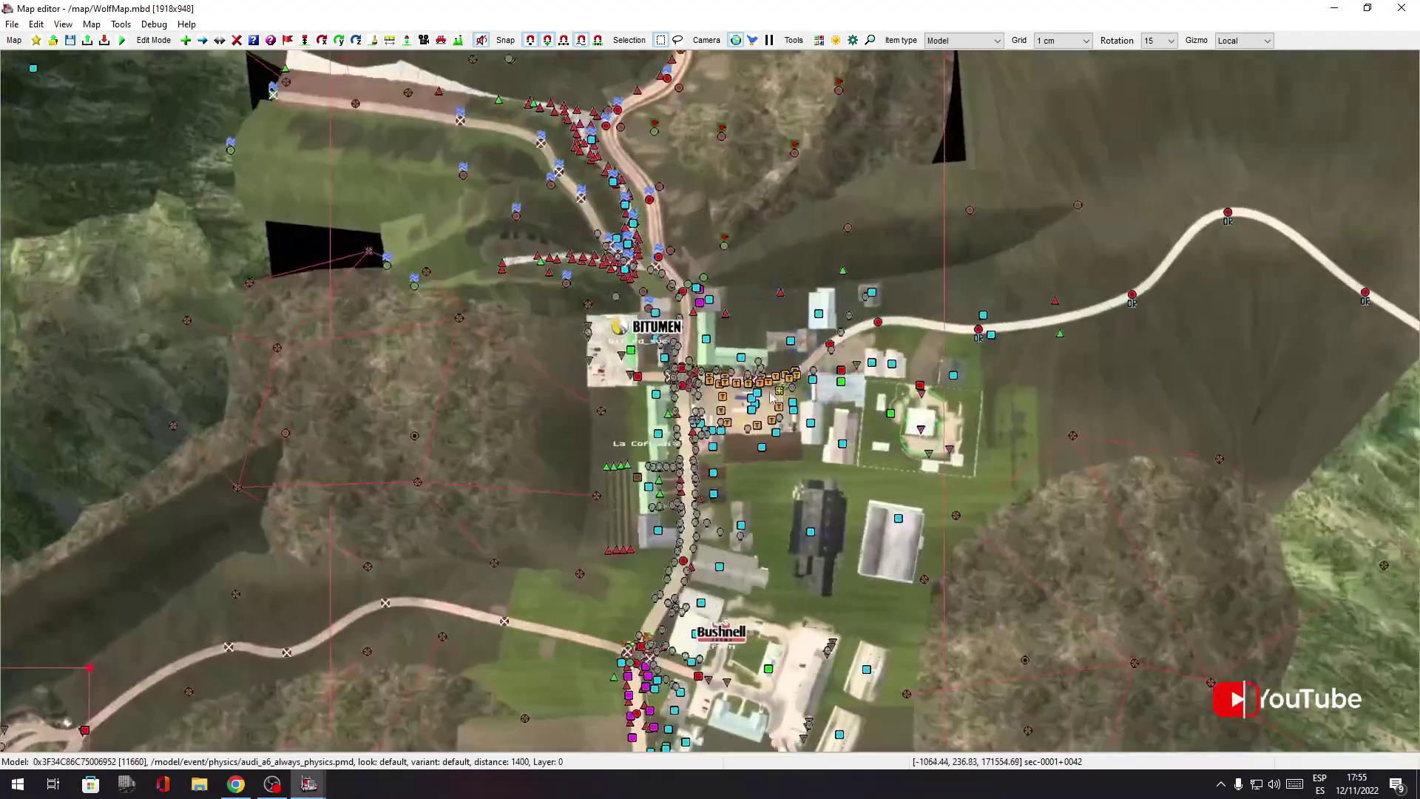
scroll(767, 400, down, 4)
scroll(792, 467, up, 4)
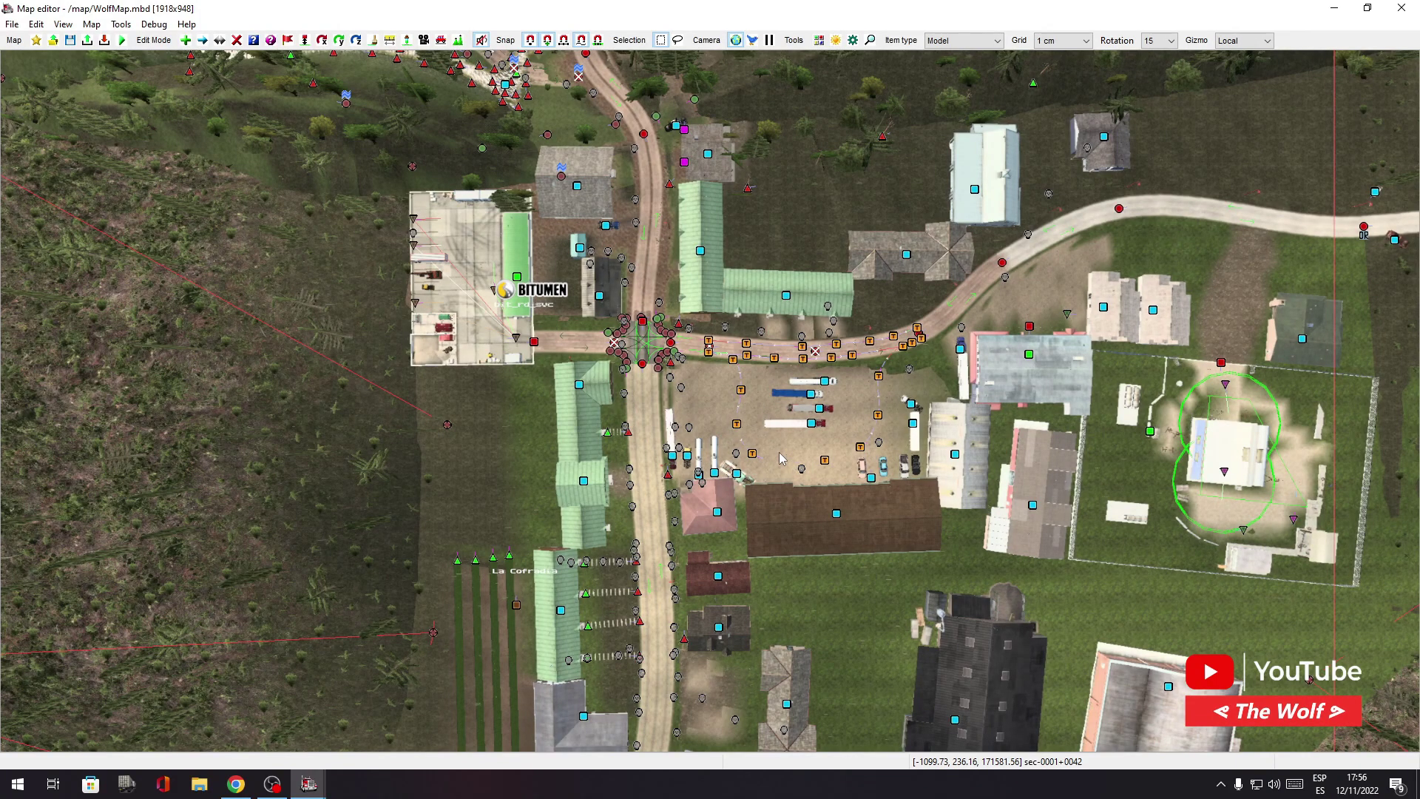
scroll(777, 501, up, 2)
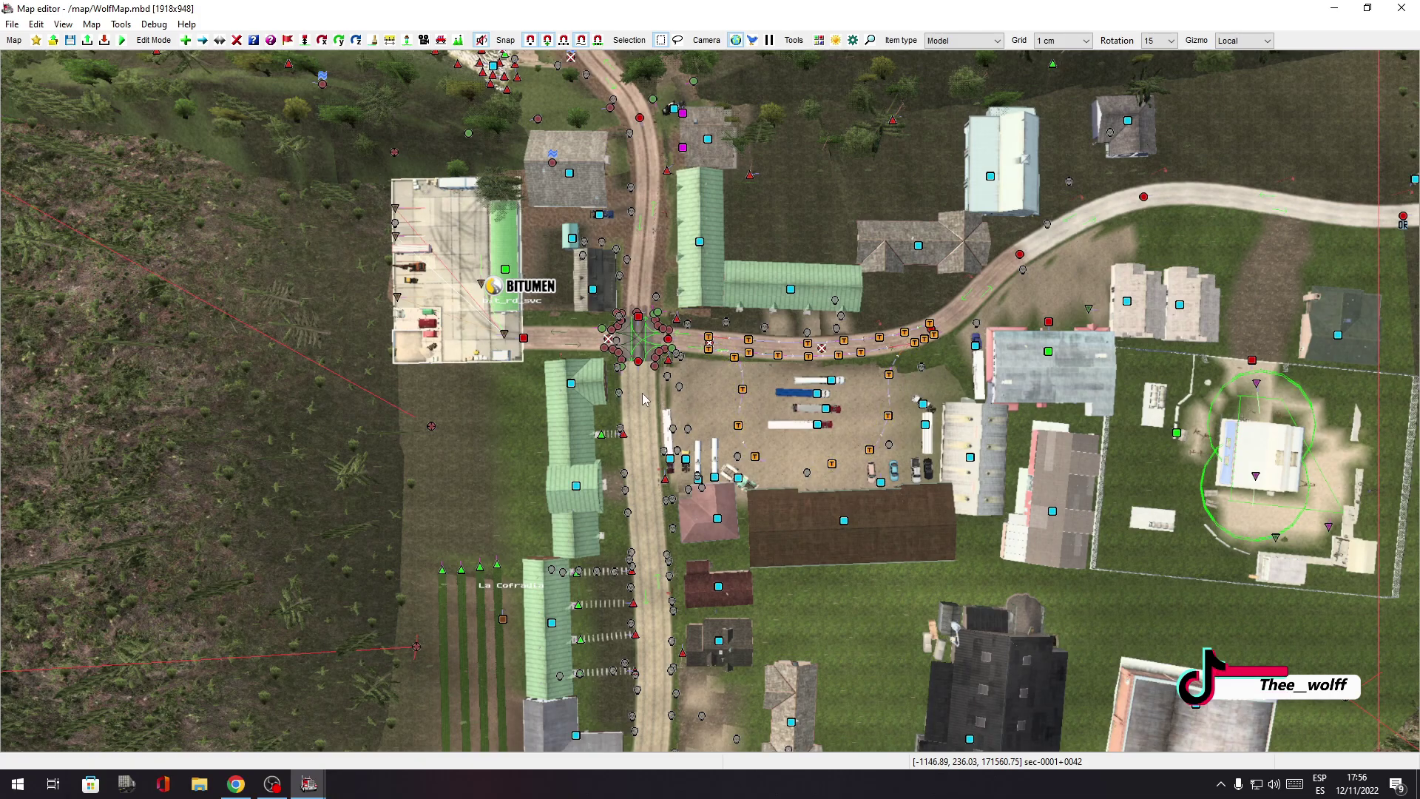
Switch to the free camera and inspect the rebuilt town's roads, buildings and the junction by the red barn in 3D.
key(F4)
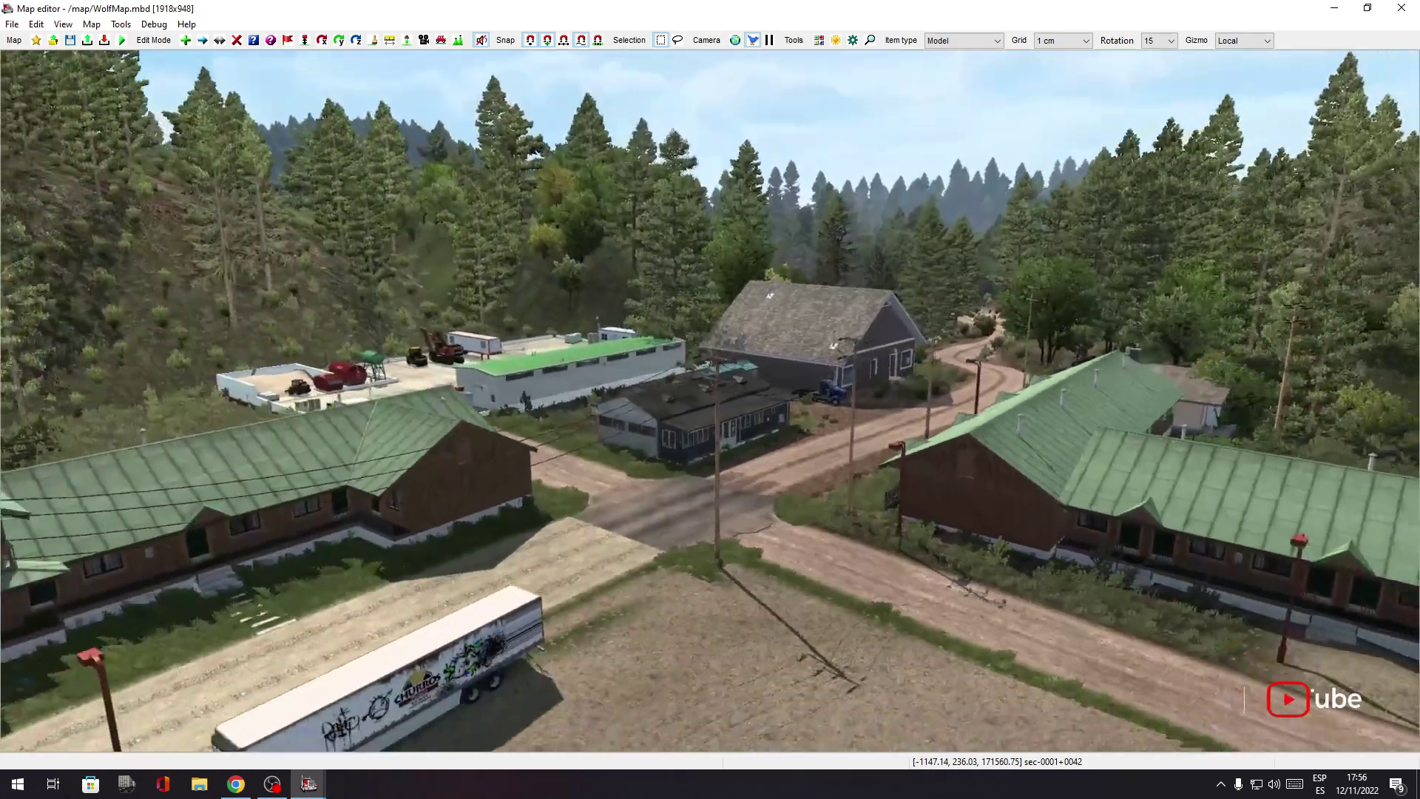
key(w)
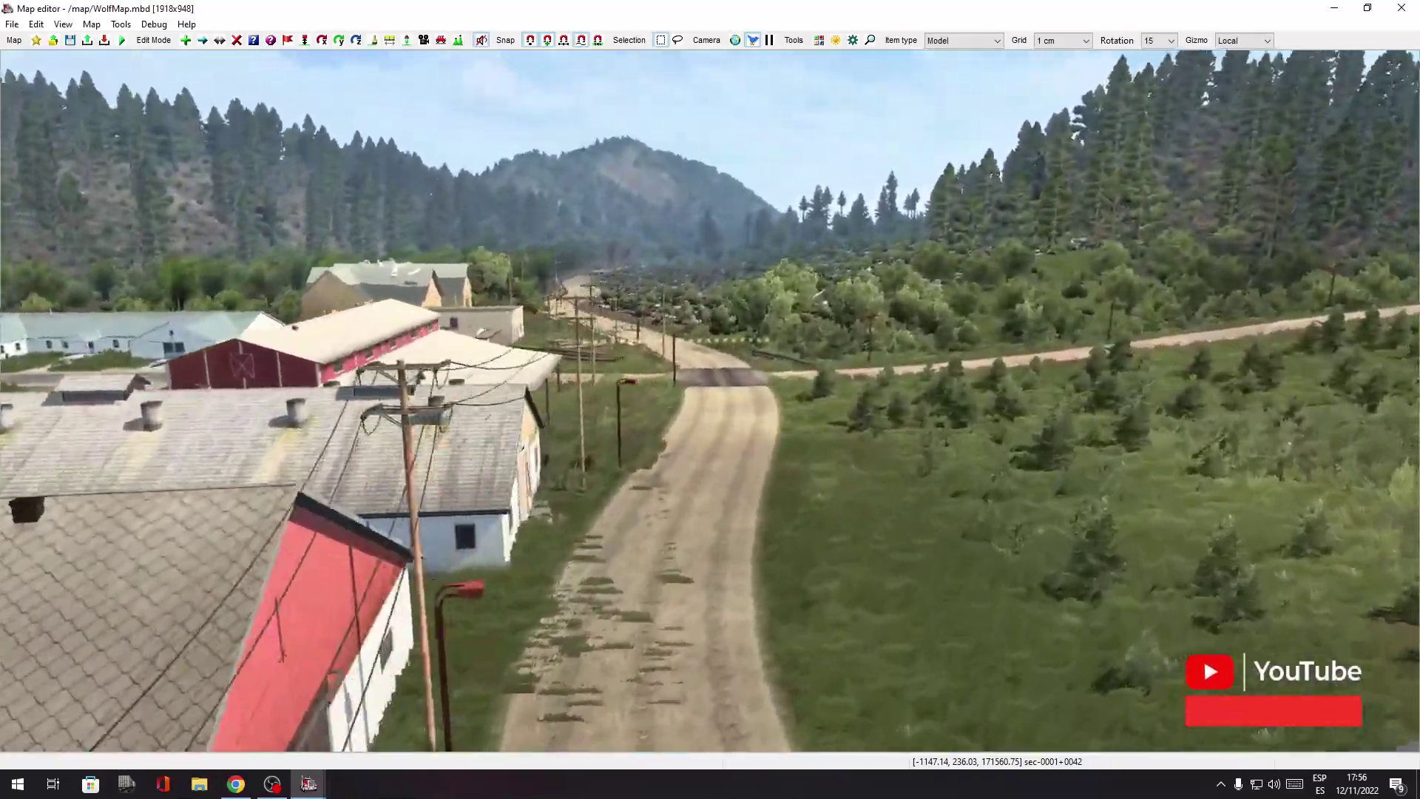
key(w)
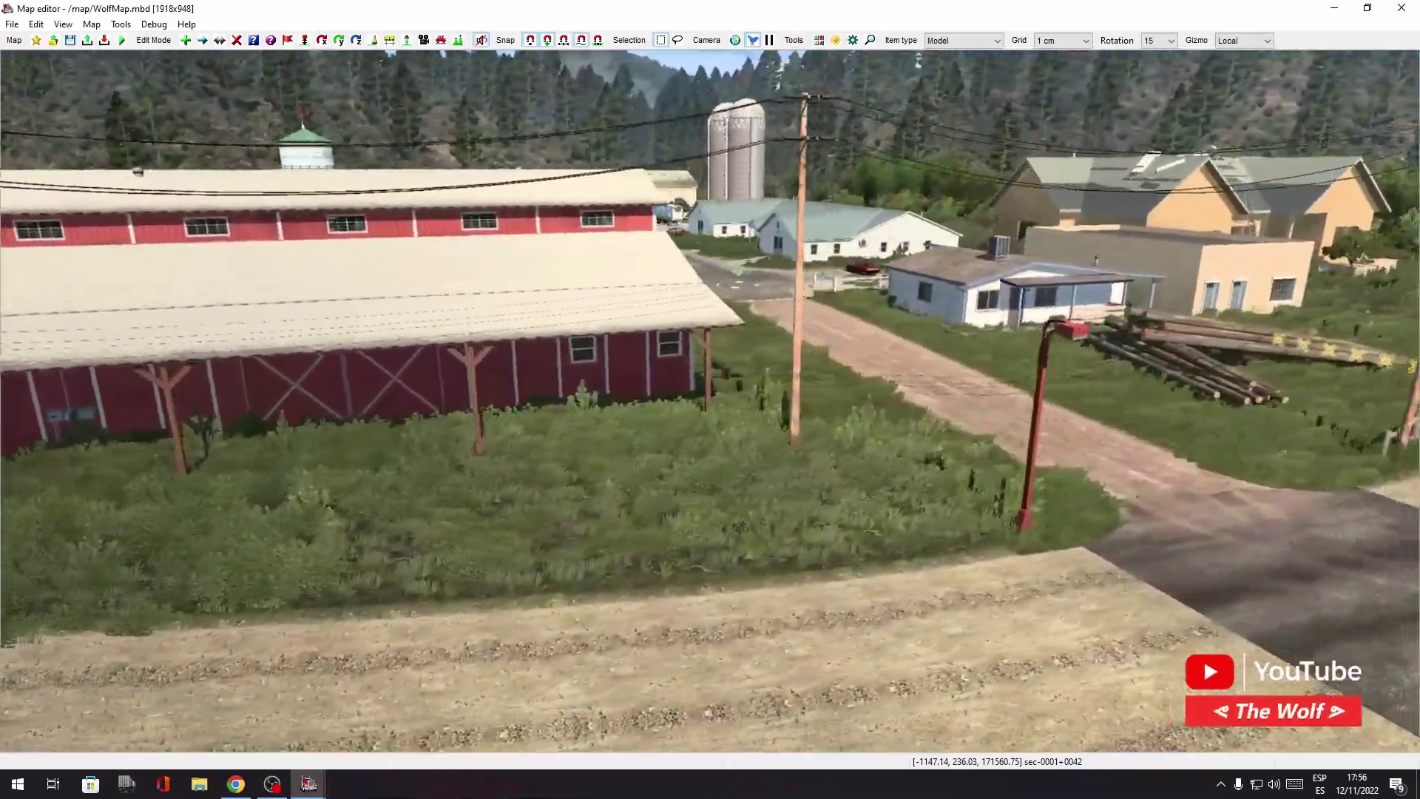
key(w)
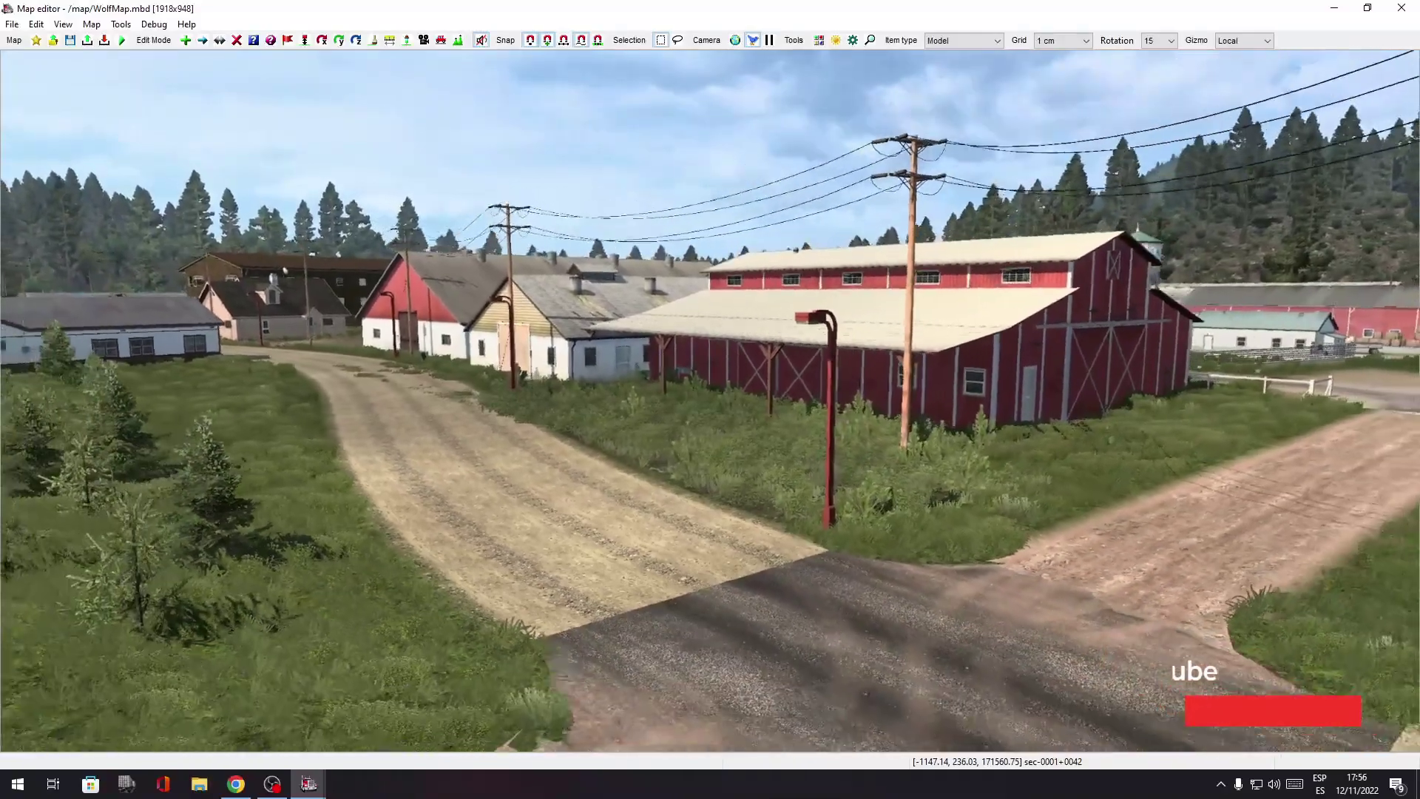
key(w)
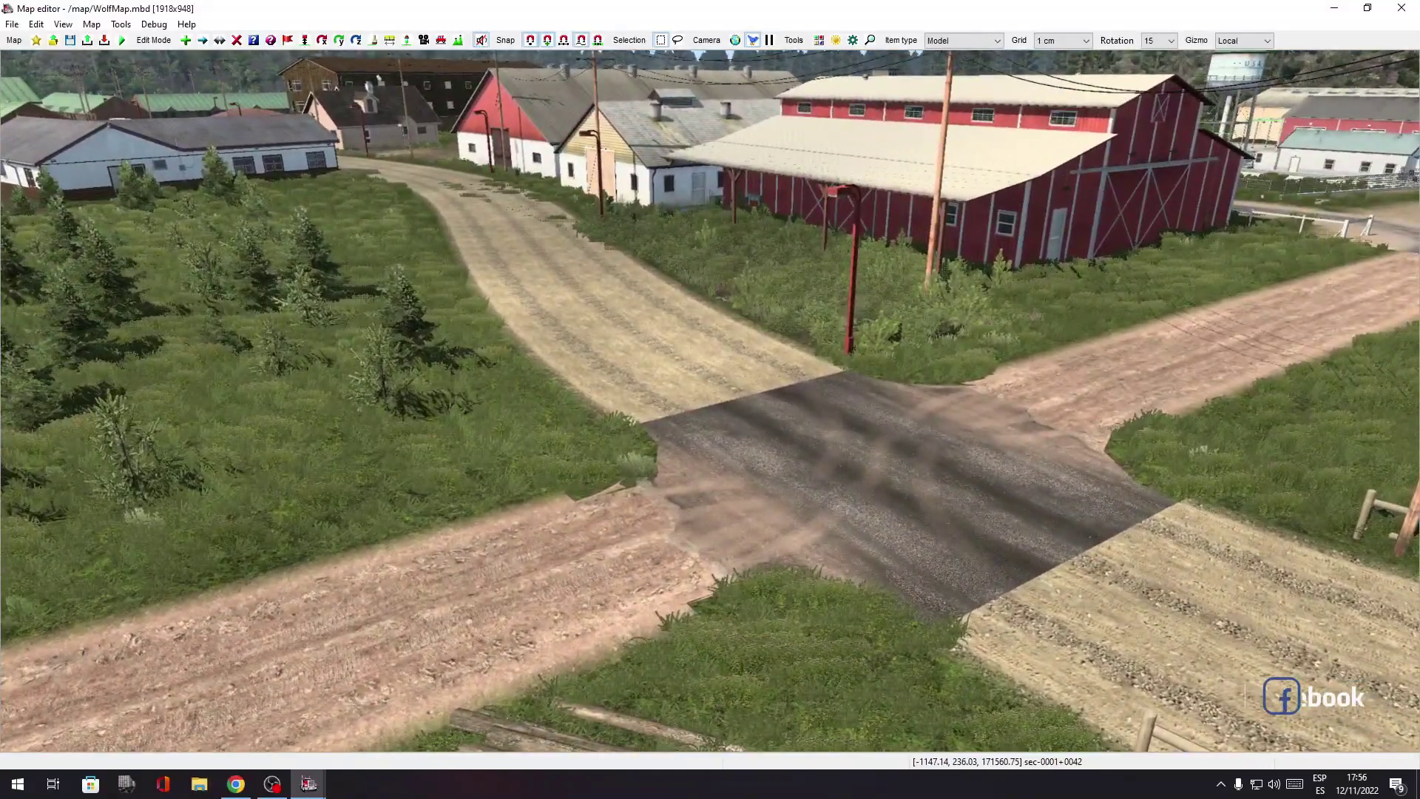
key(s)
key(d)
key(s)
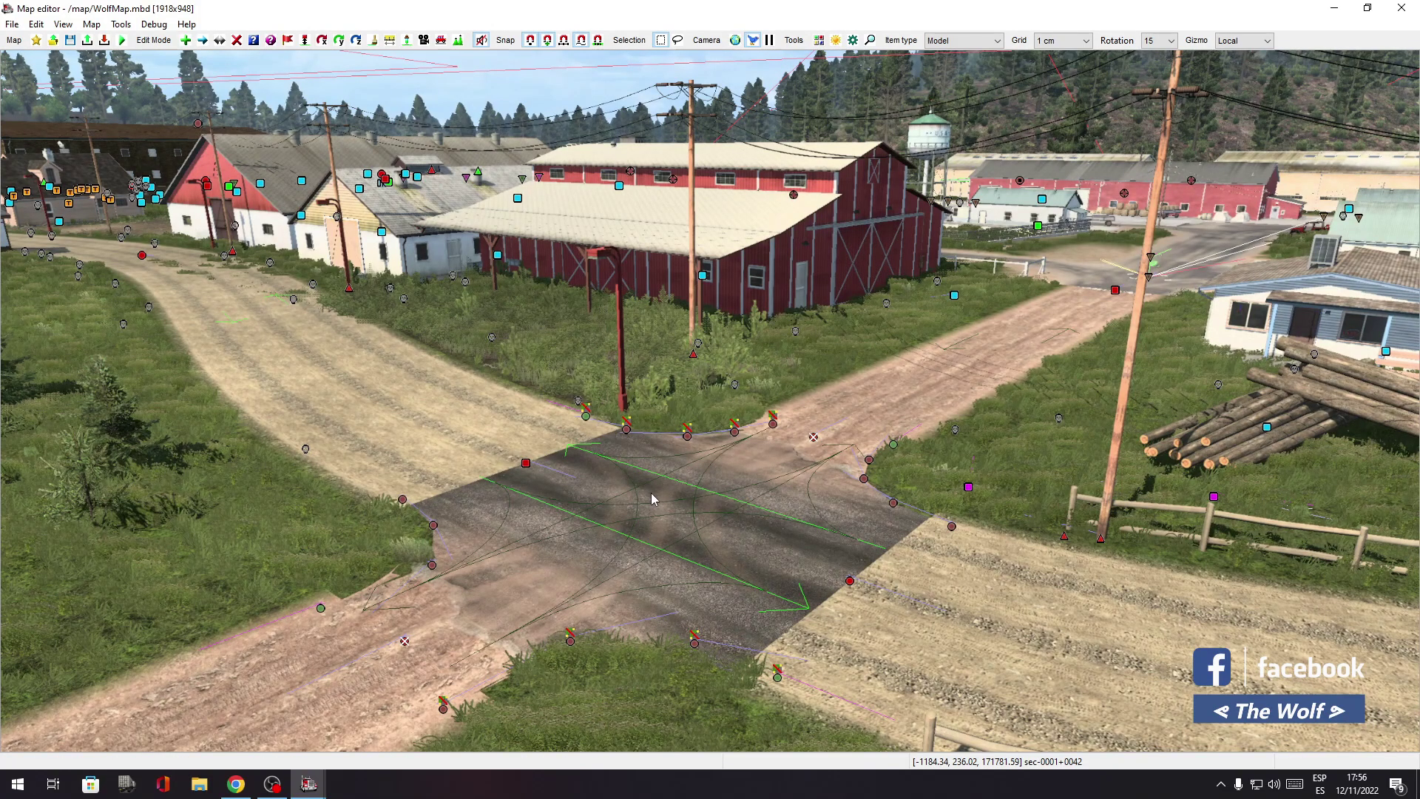
key(s)
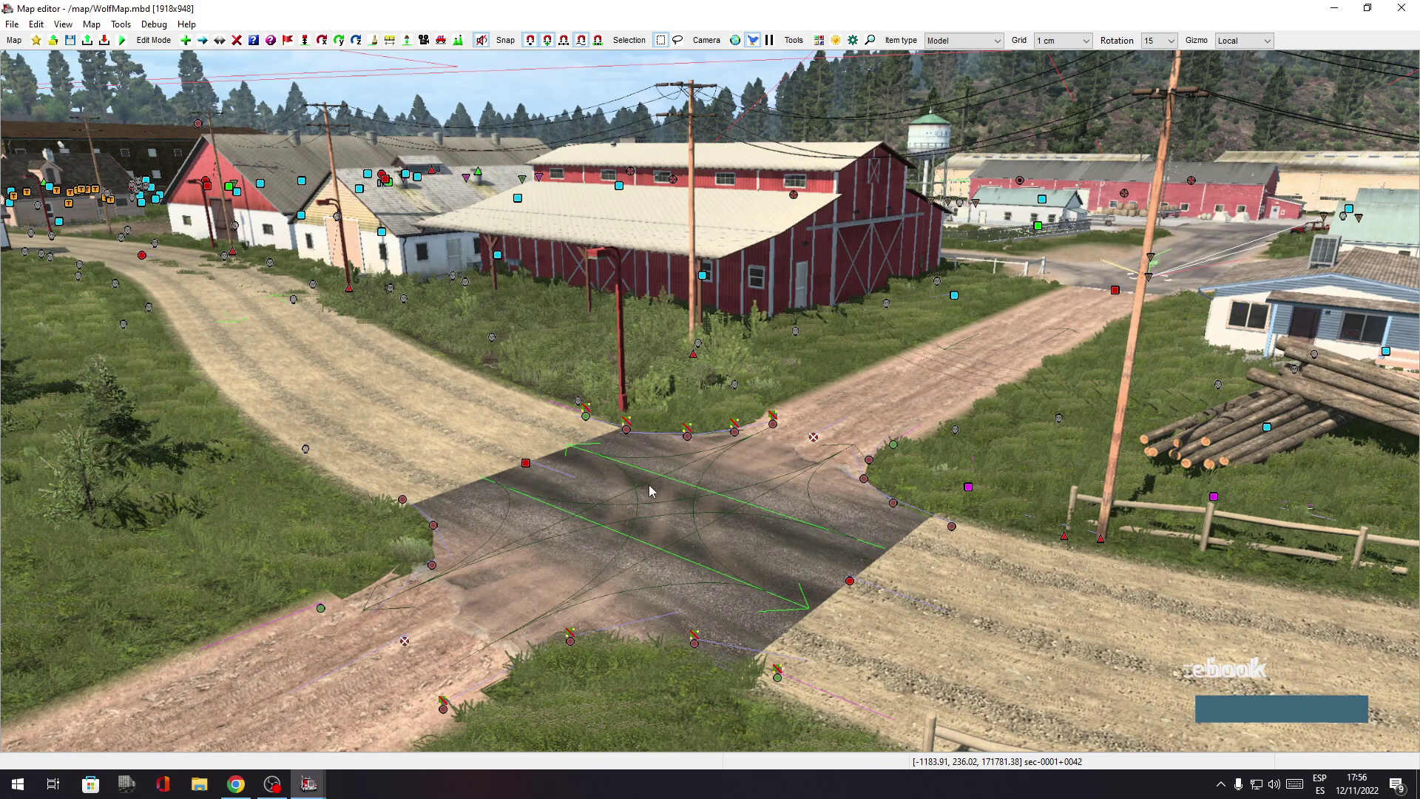
key(a)
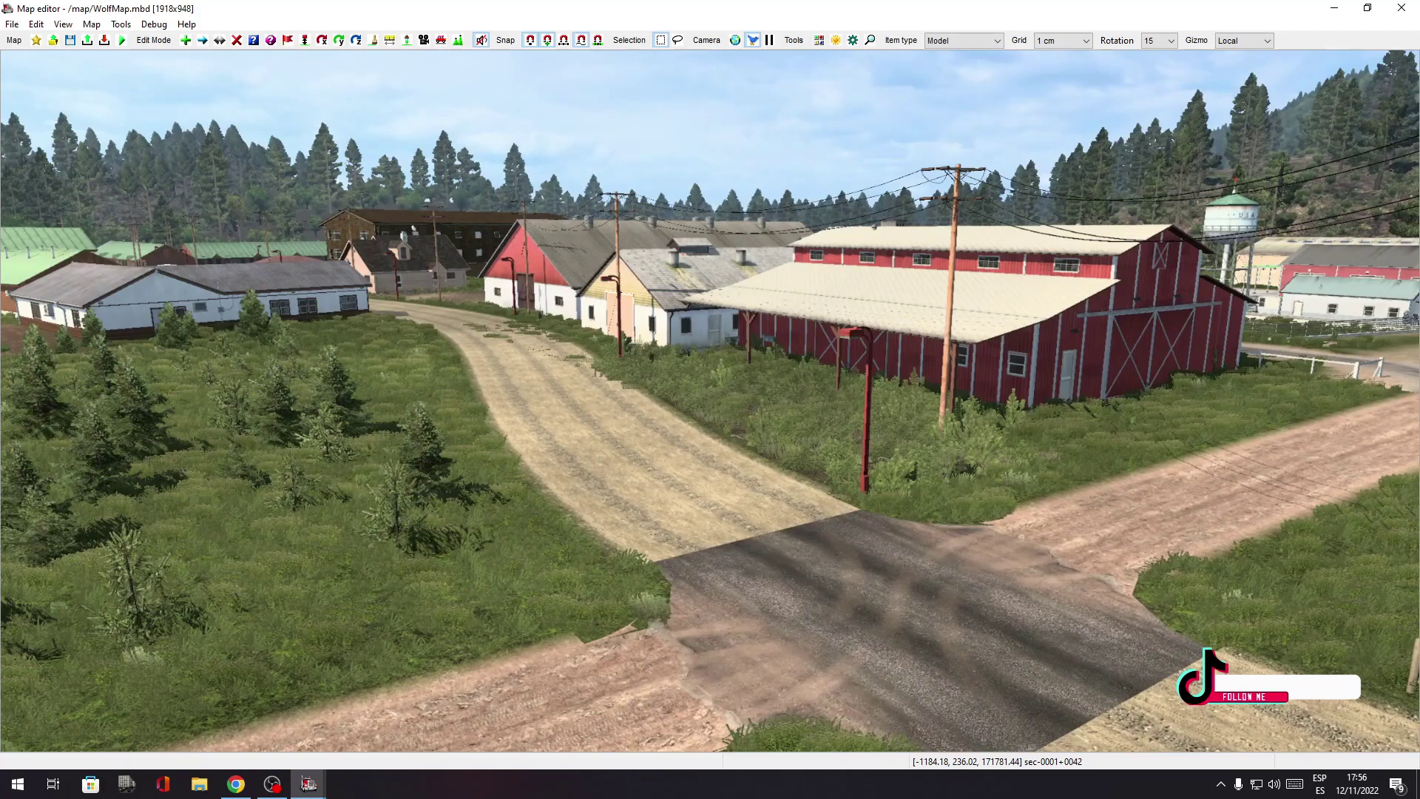